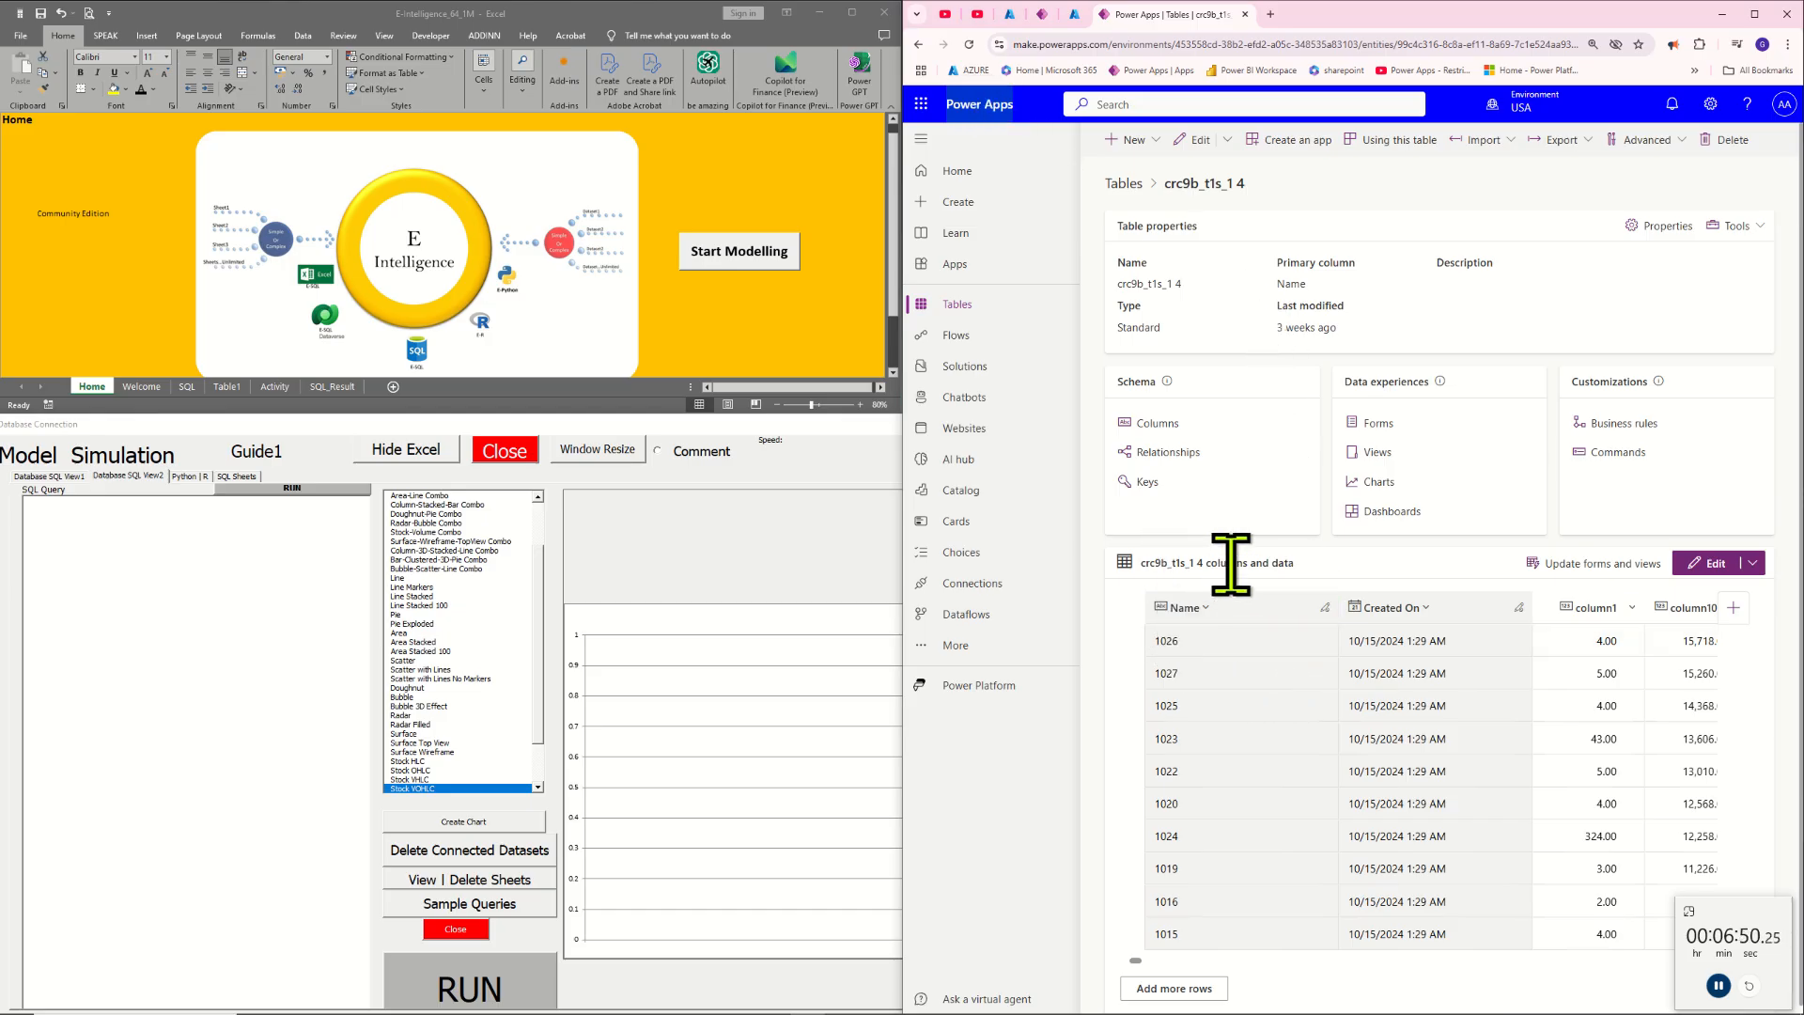
Examine the crc9b_t1s_1 4 table's name and look across its data columns from the first ones to past column600 and back
left_click_drag(1188, 284, 1134, 283)
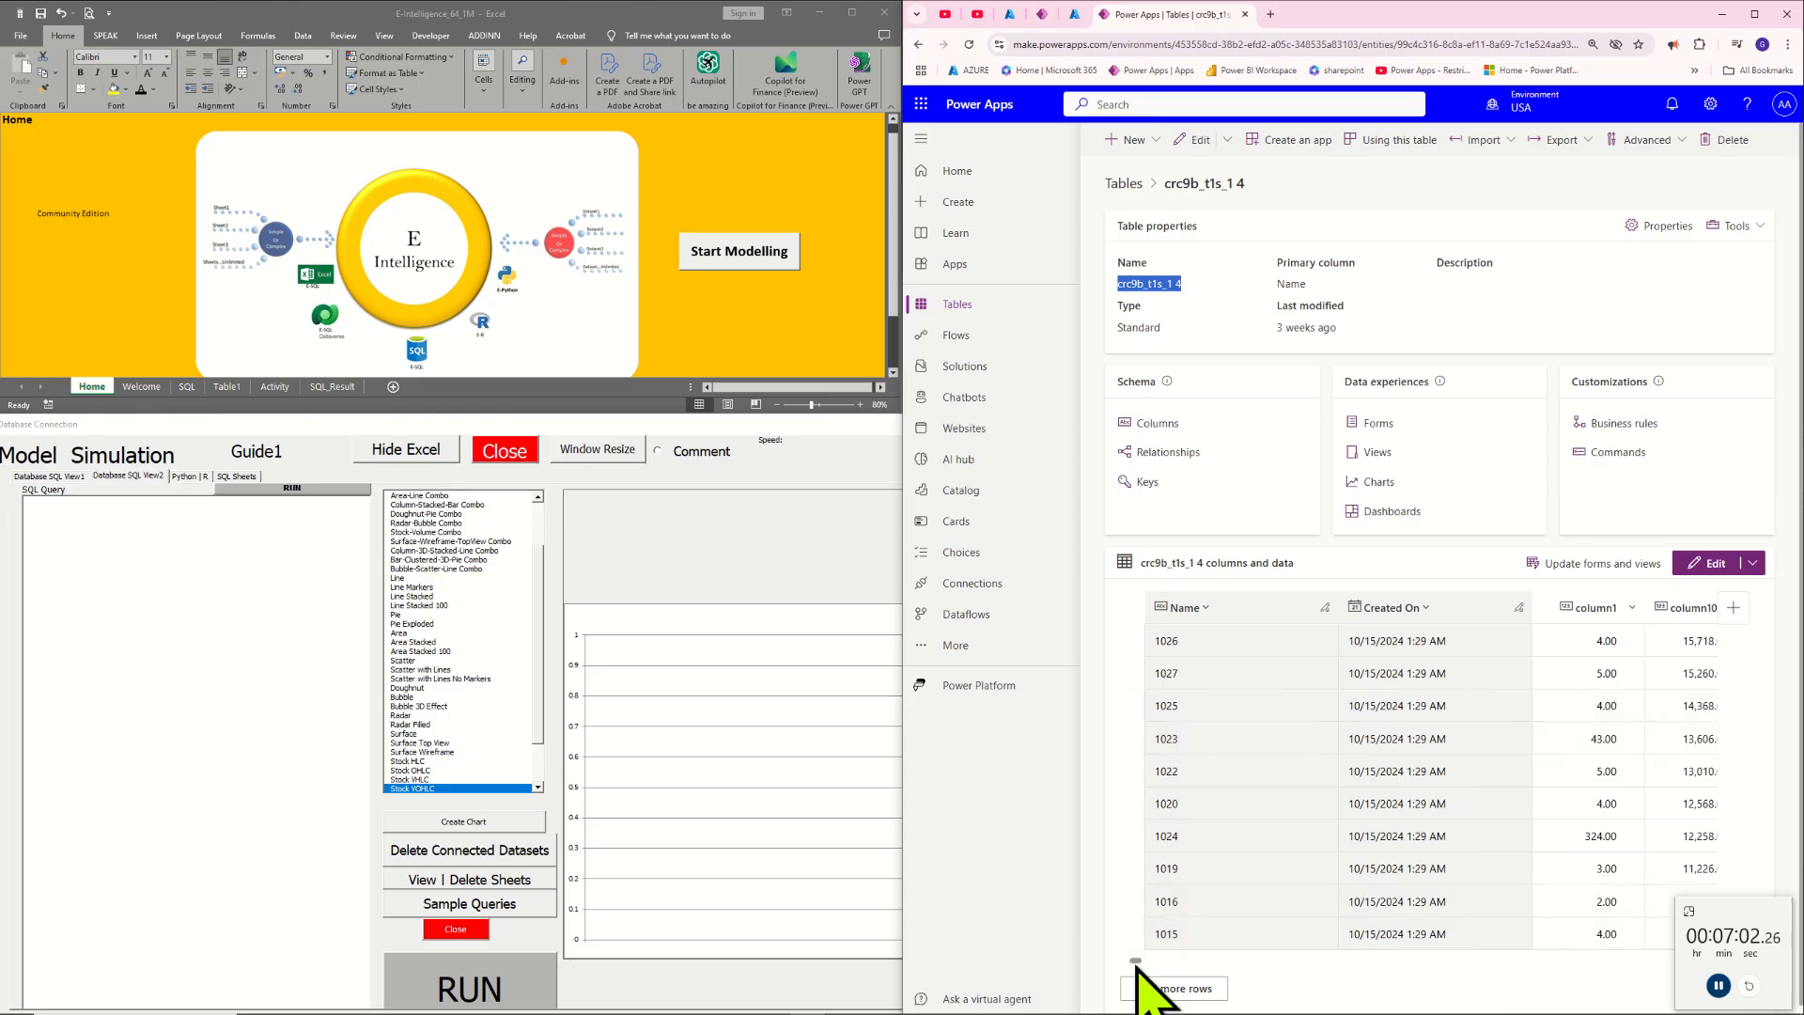
left_click_drag(1137, 962, 1609, 937)
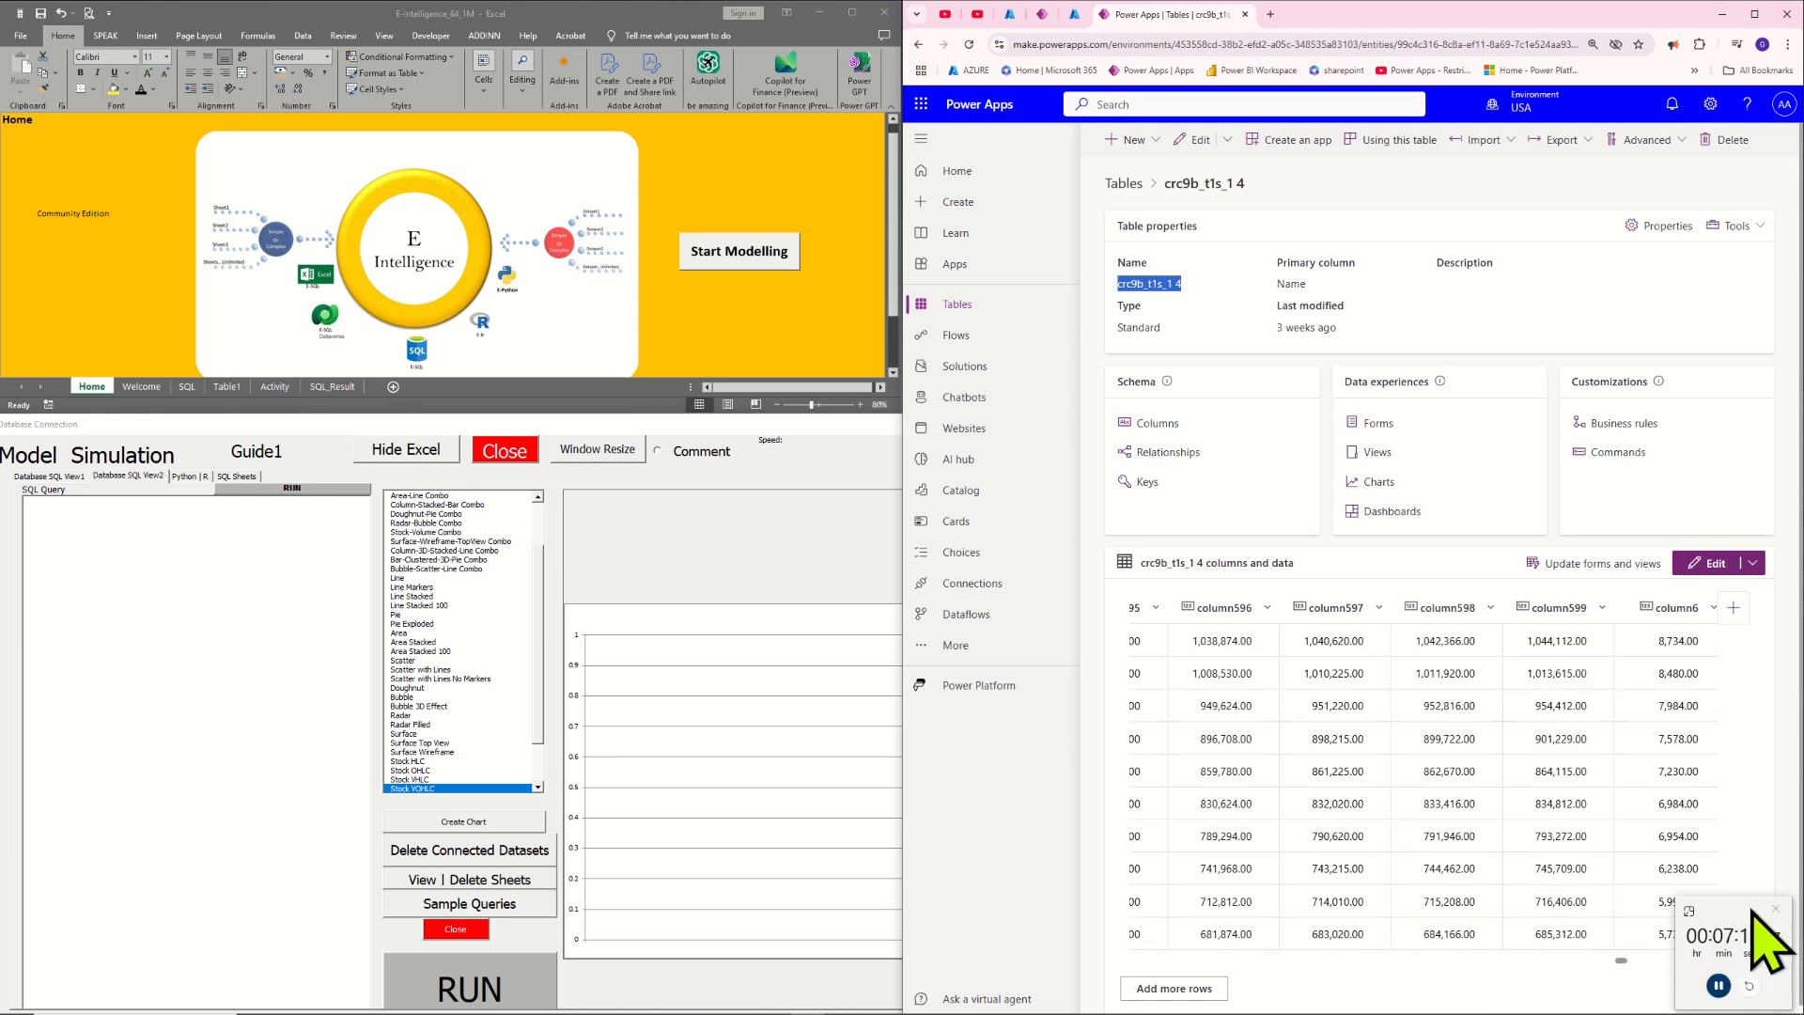
left_click_drag(1752, 912, 986, 874)
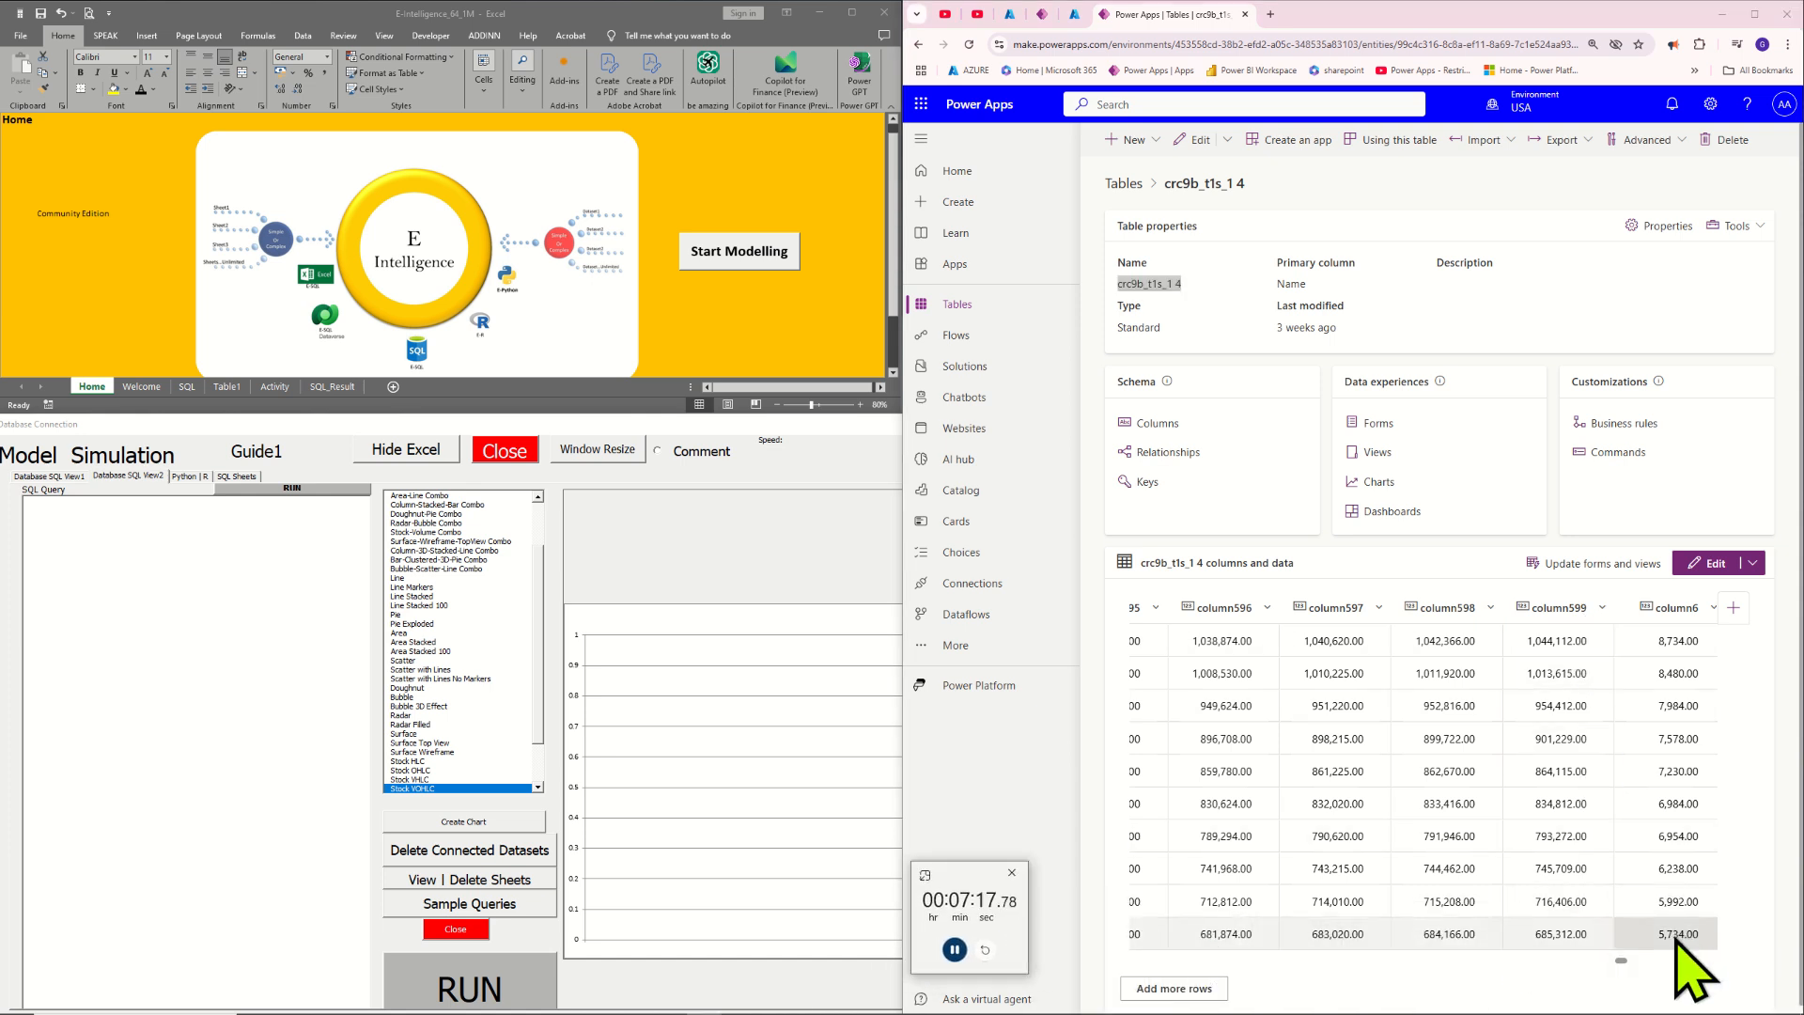
left_click(1624, 962)
mouse_move(1626, 961)
left_mouse_down()
mouse_move(1682, 968)
mouse_move(1637, 967)
mouse_move(1652, 978)
left_mouse_up()
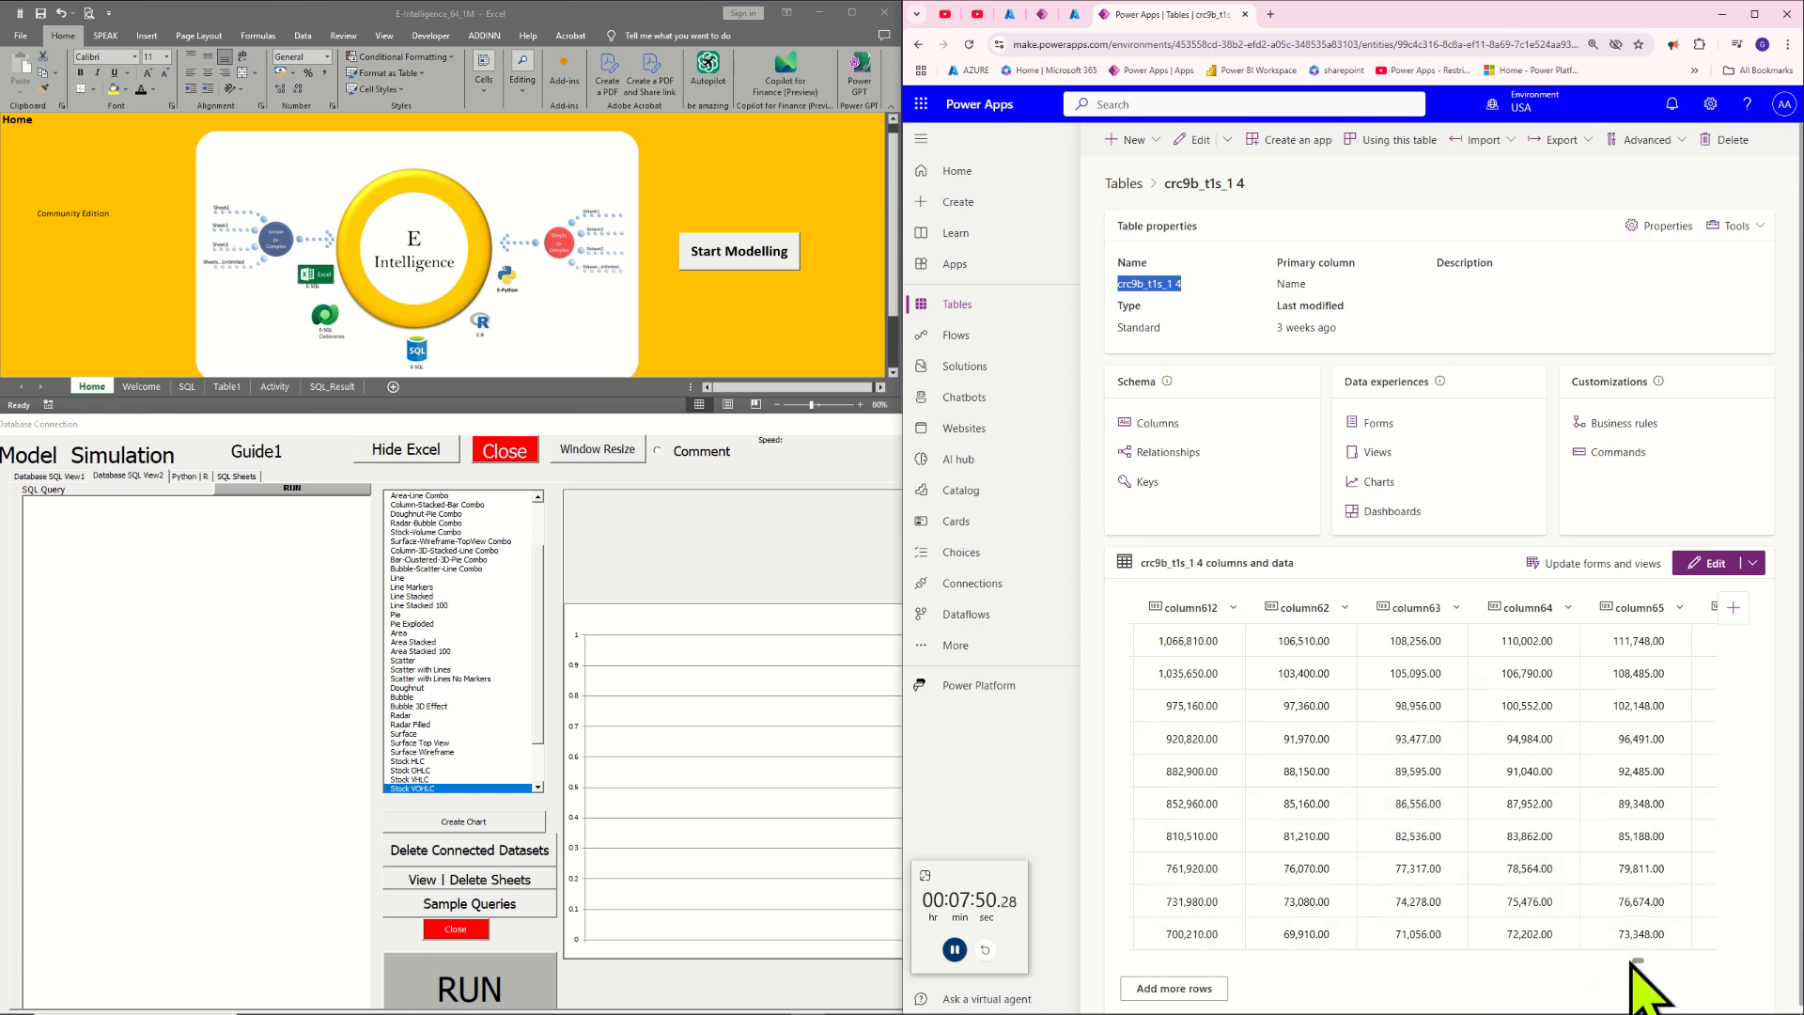
left_click_drag(1634, 962, 1104, 947)
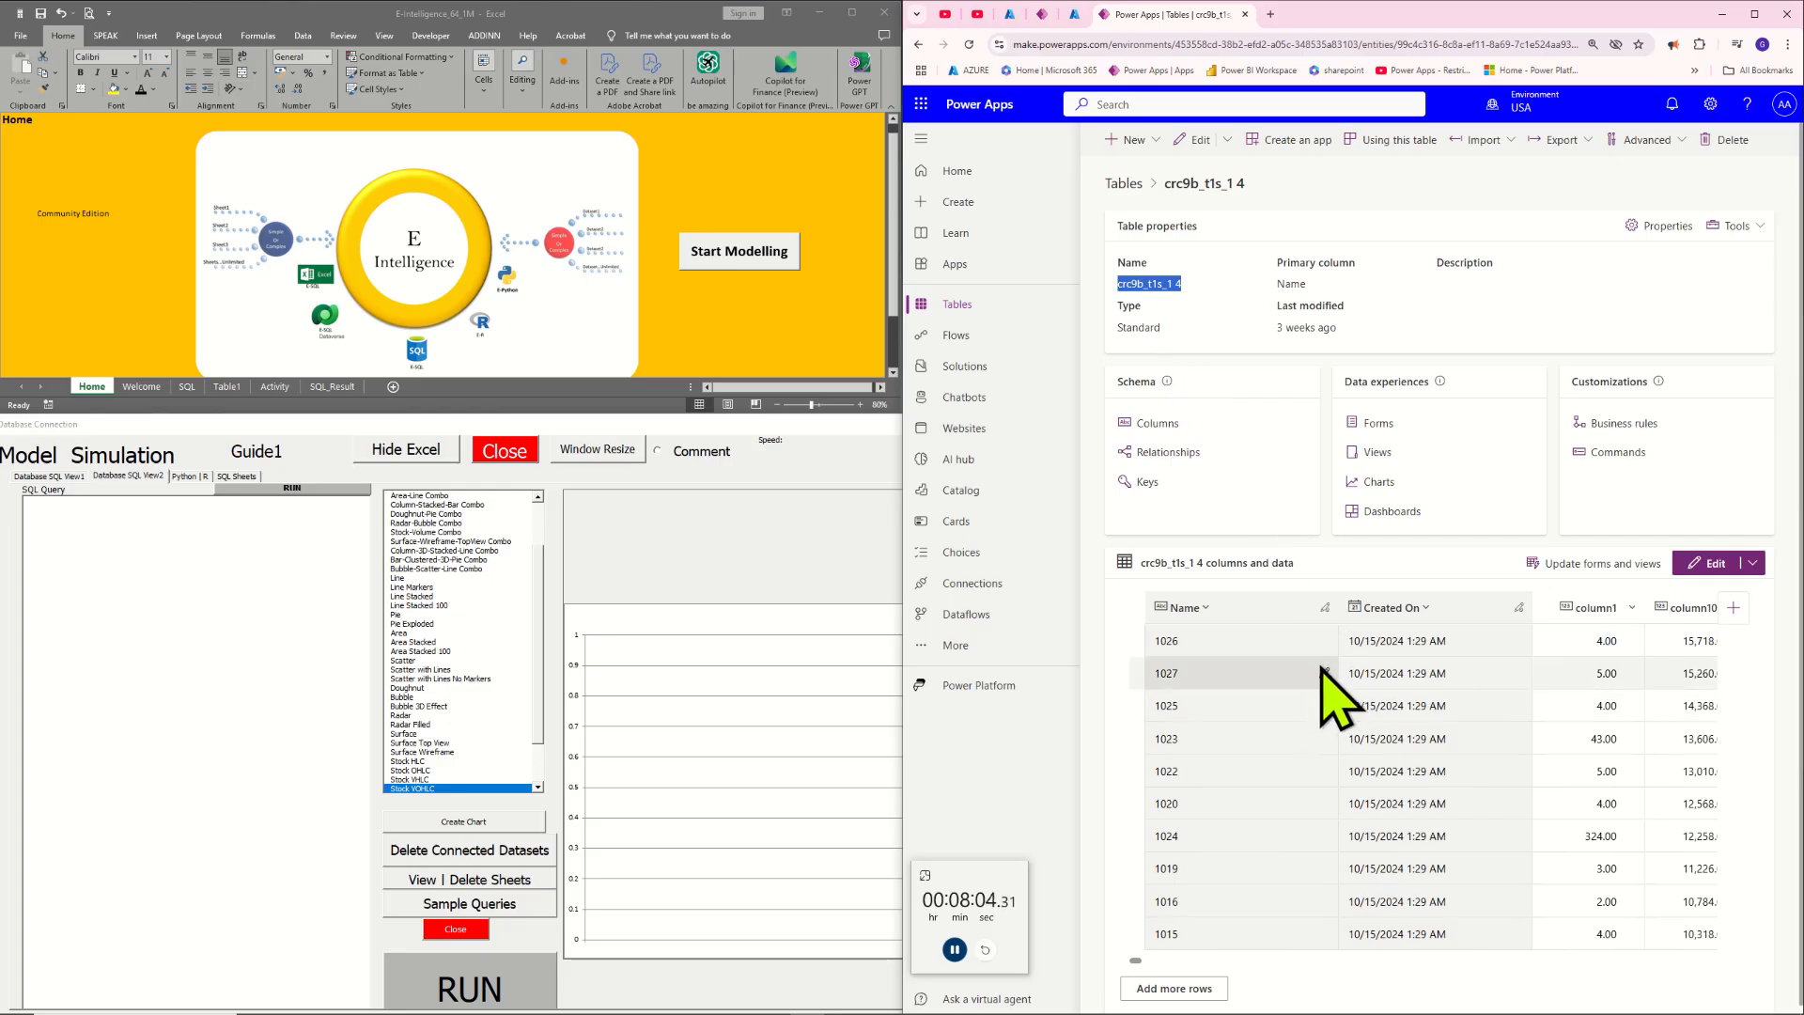
Copy the schema name of the crc9b_t1s_1 4 table
double_click(1177, 283)
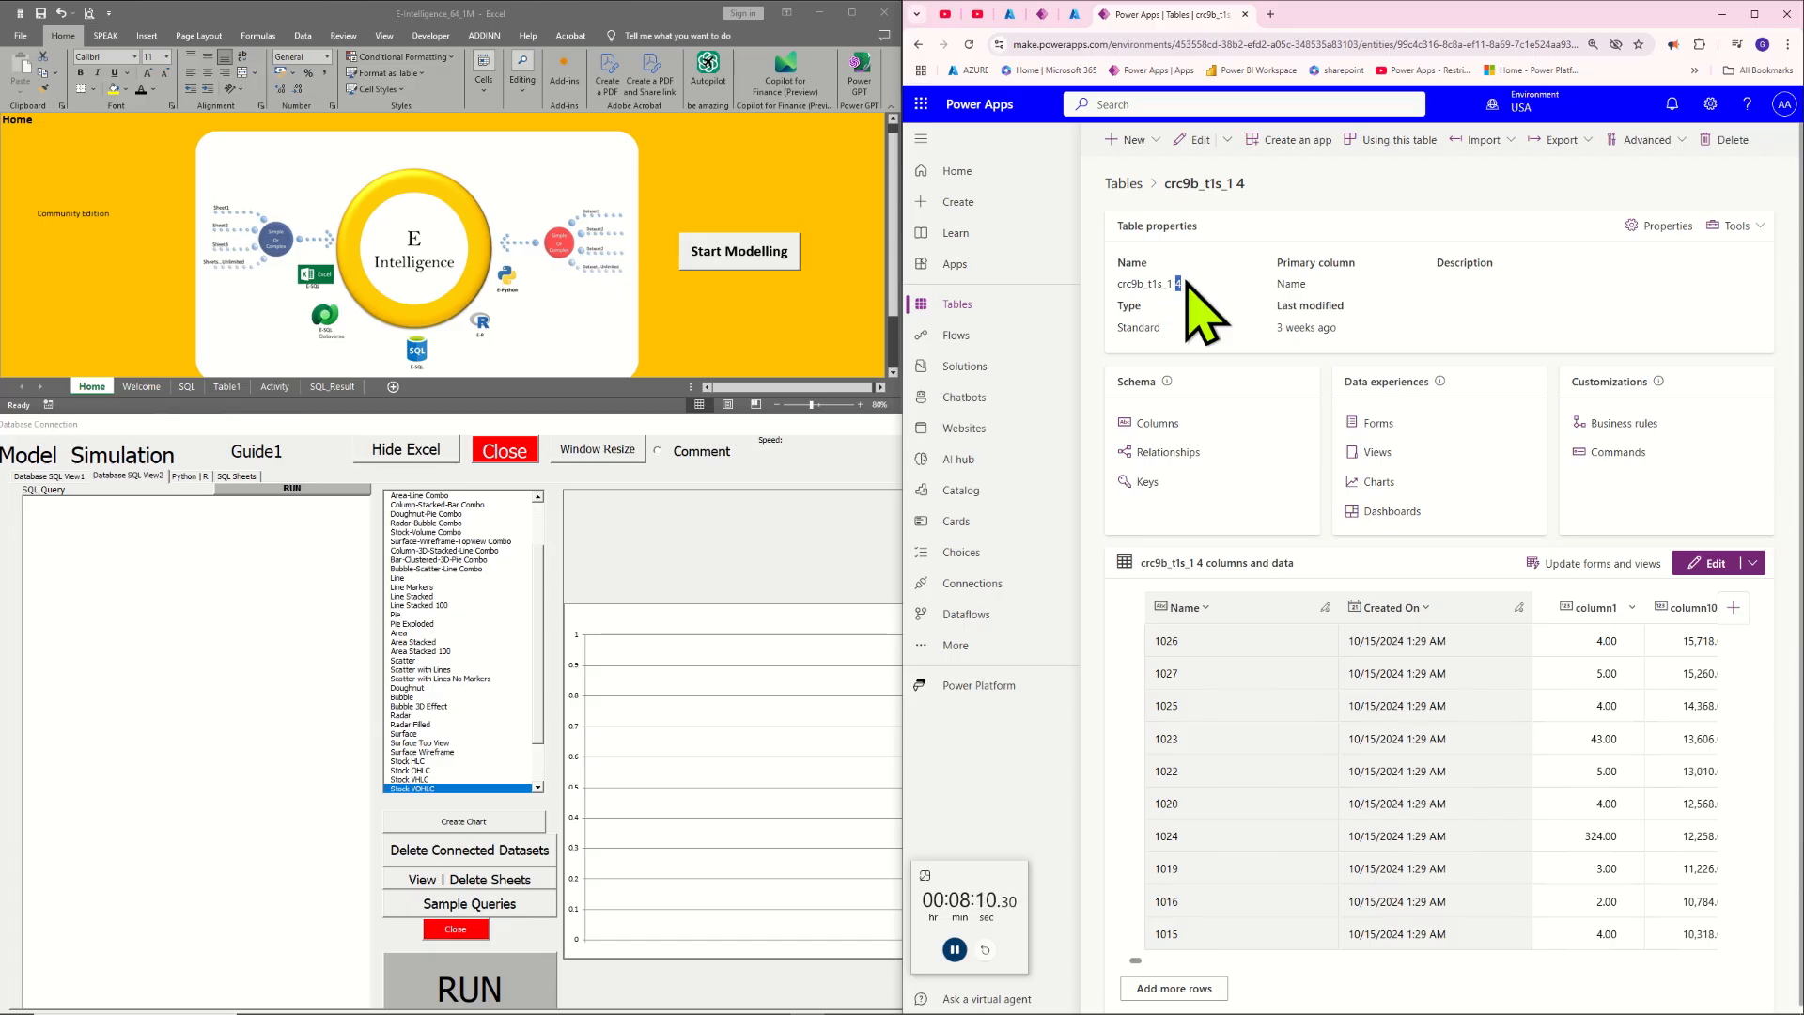
left_click_drag(1189, 284, 1115, 292)
left_click(1176, 282)
left_click(1760, 227)
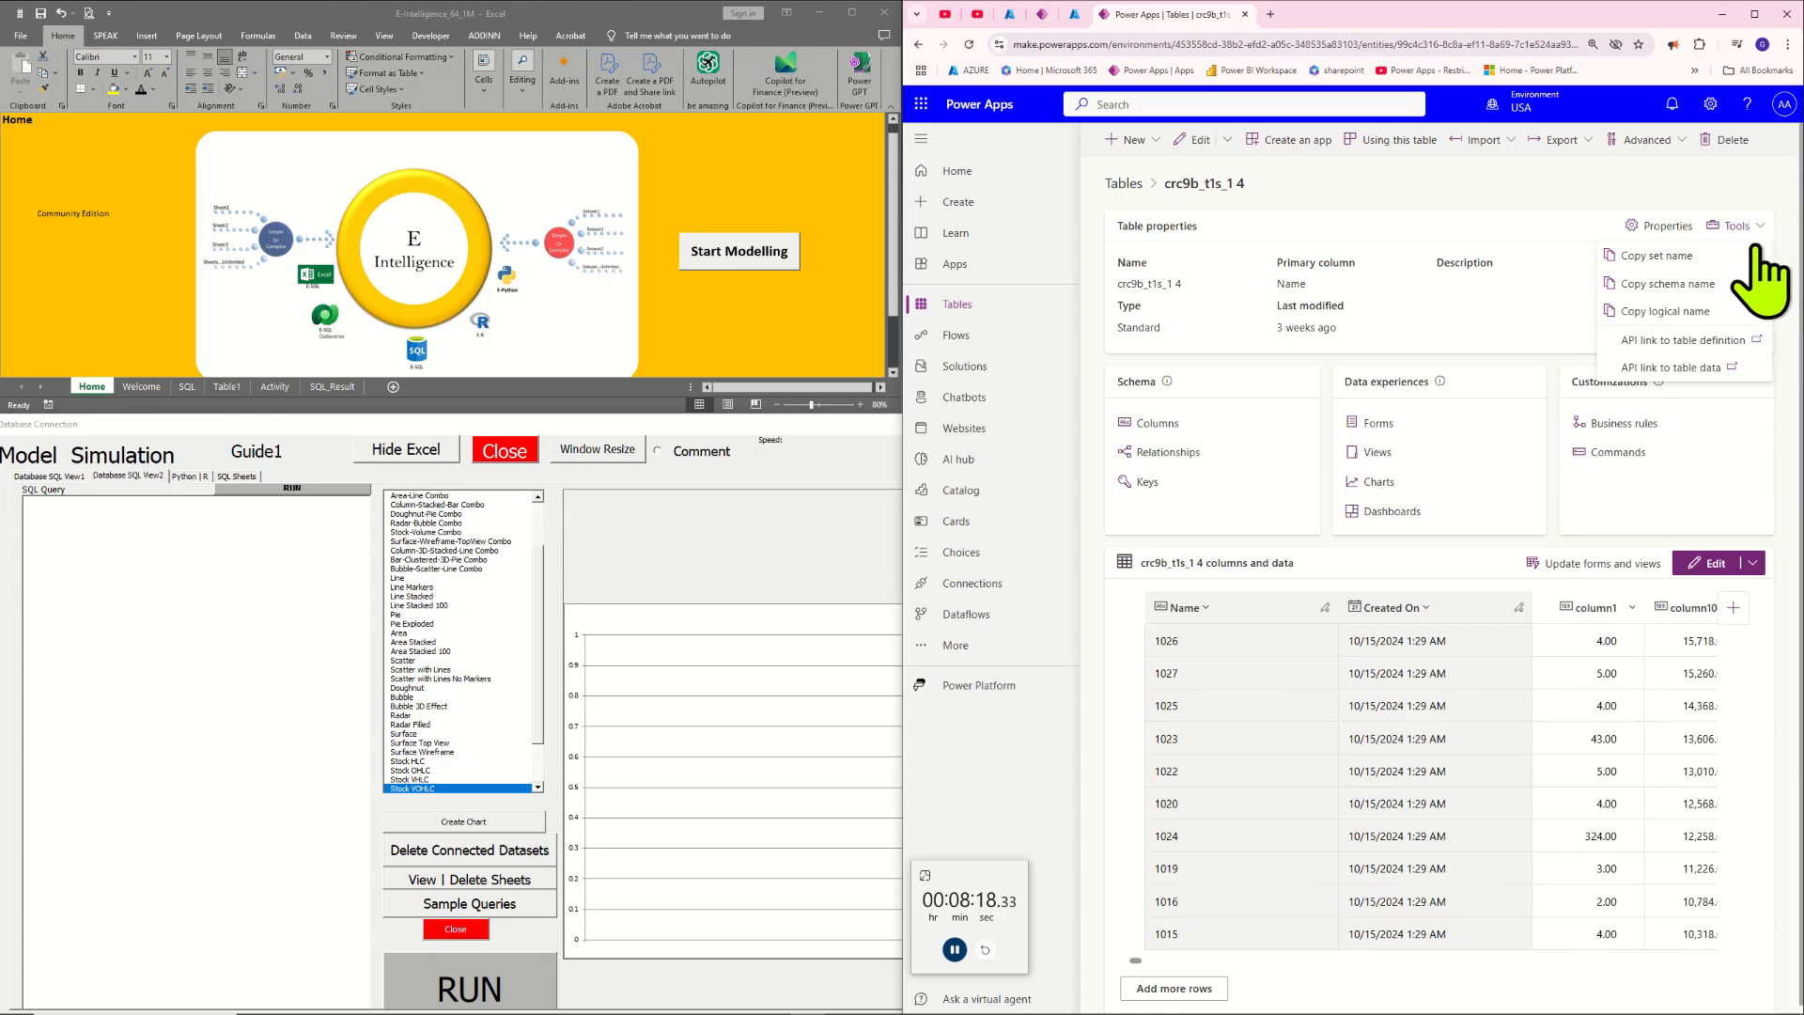
left_click(1696, 284)
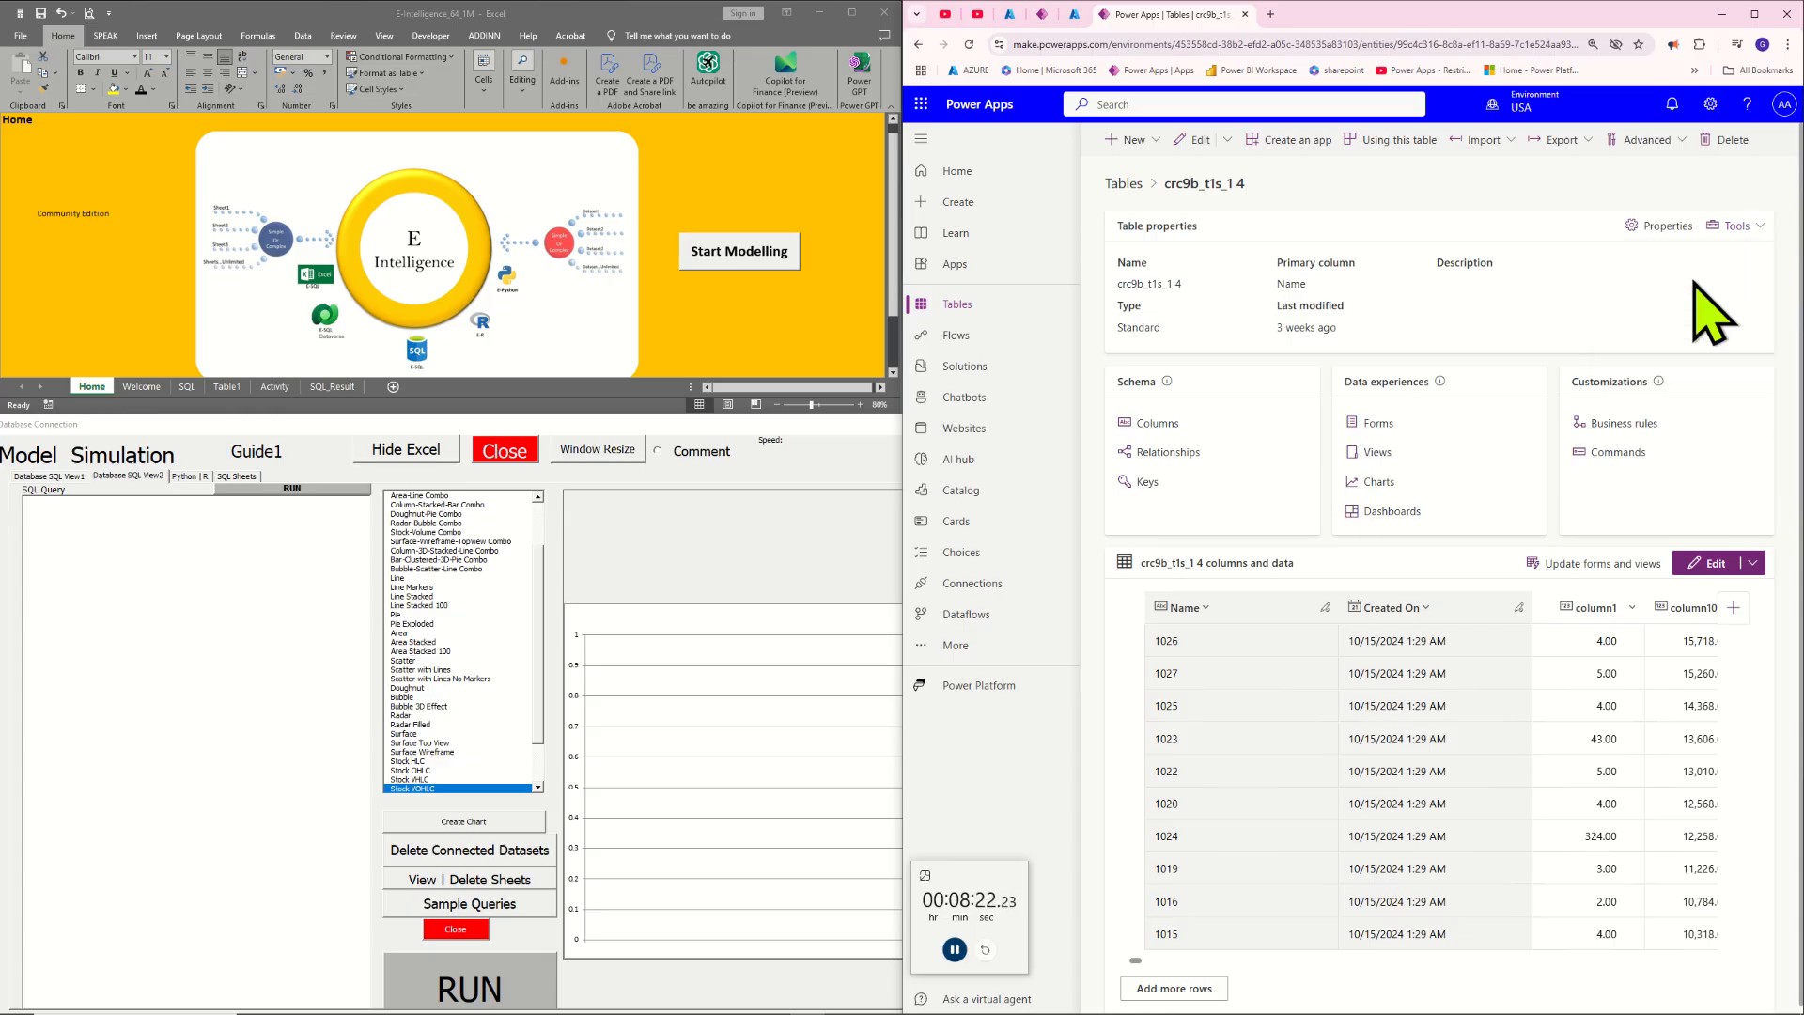
Reposition the Database Connection window slightly, bring the browser window back and place the cursor in the SQL query box
left_click(148, 556)
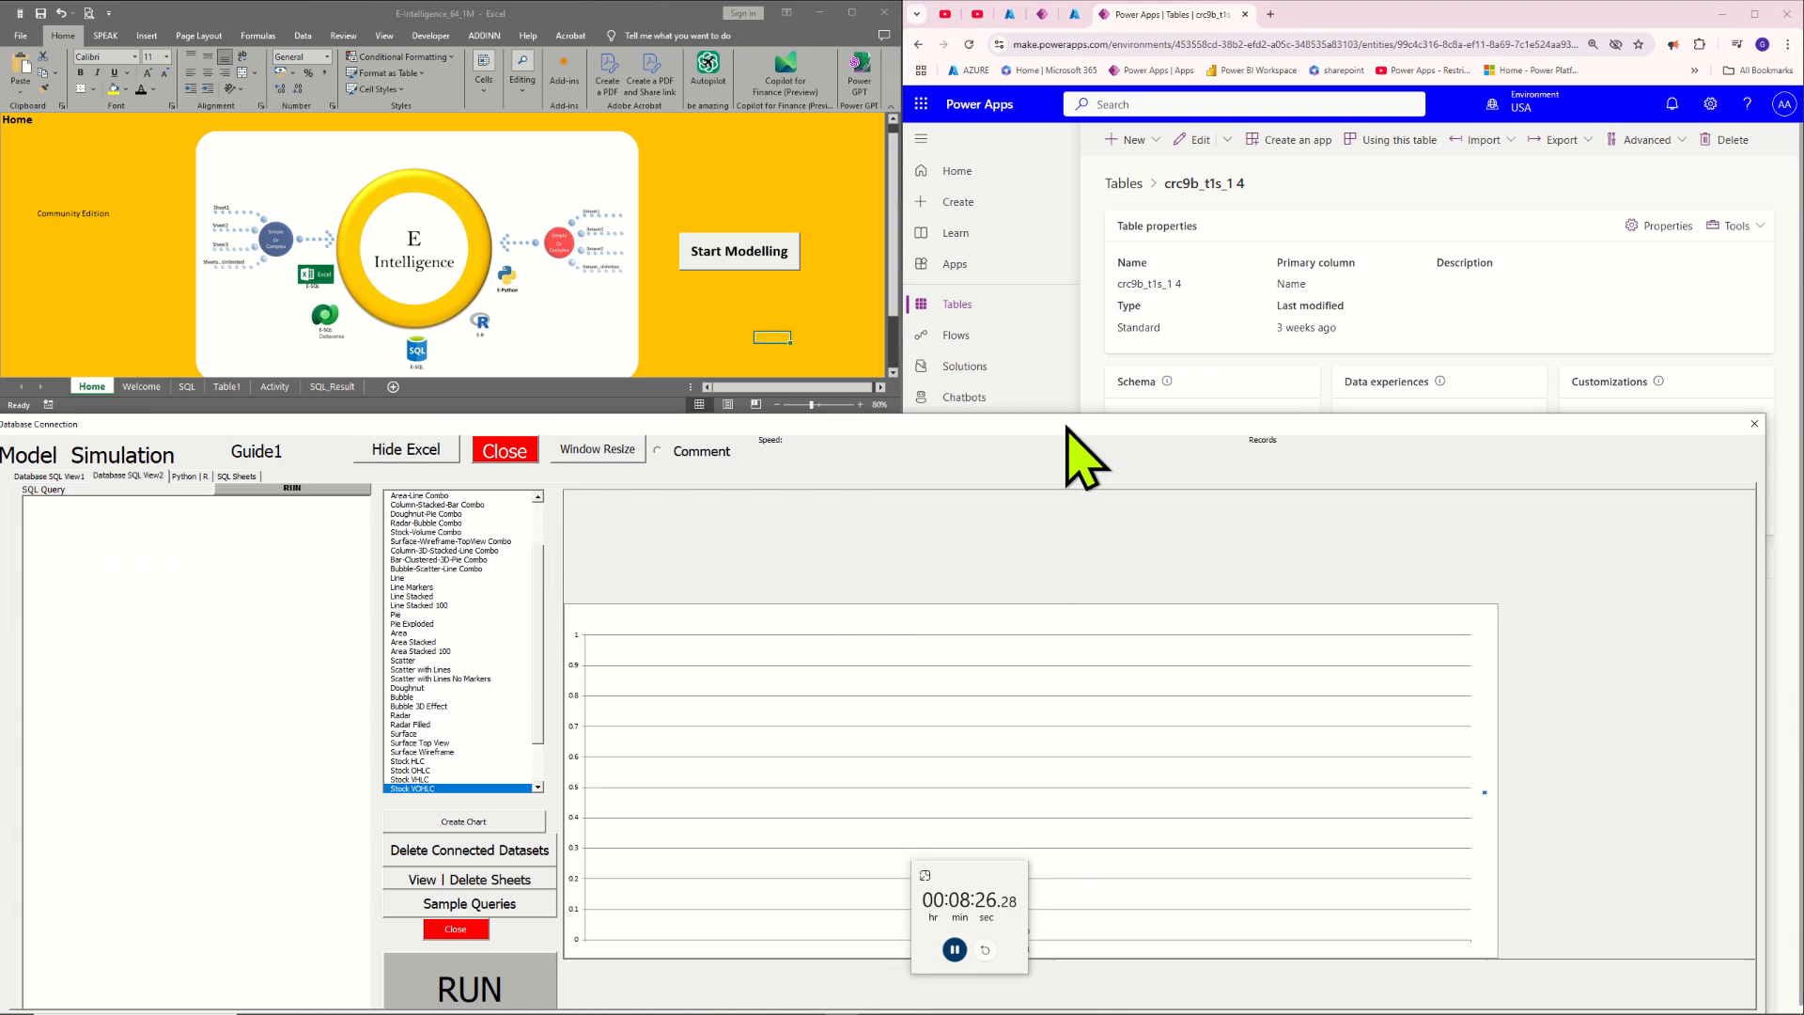
left_click_drag(1066, 428, 1054, 432)
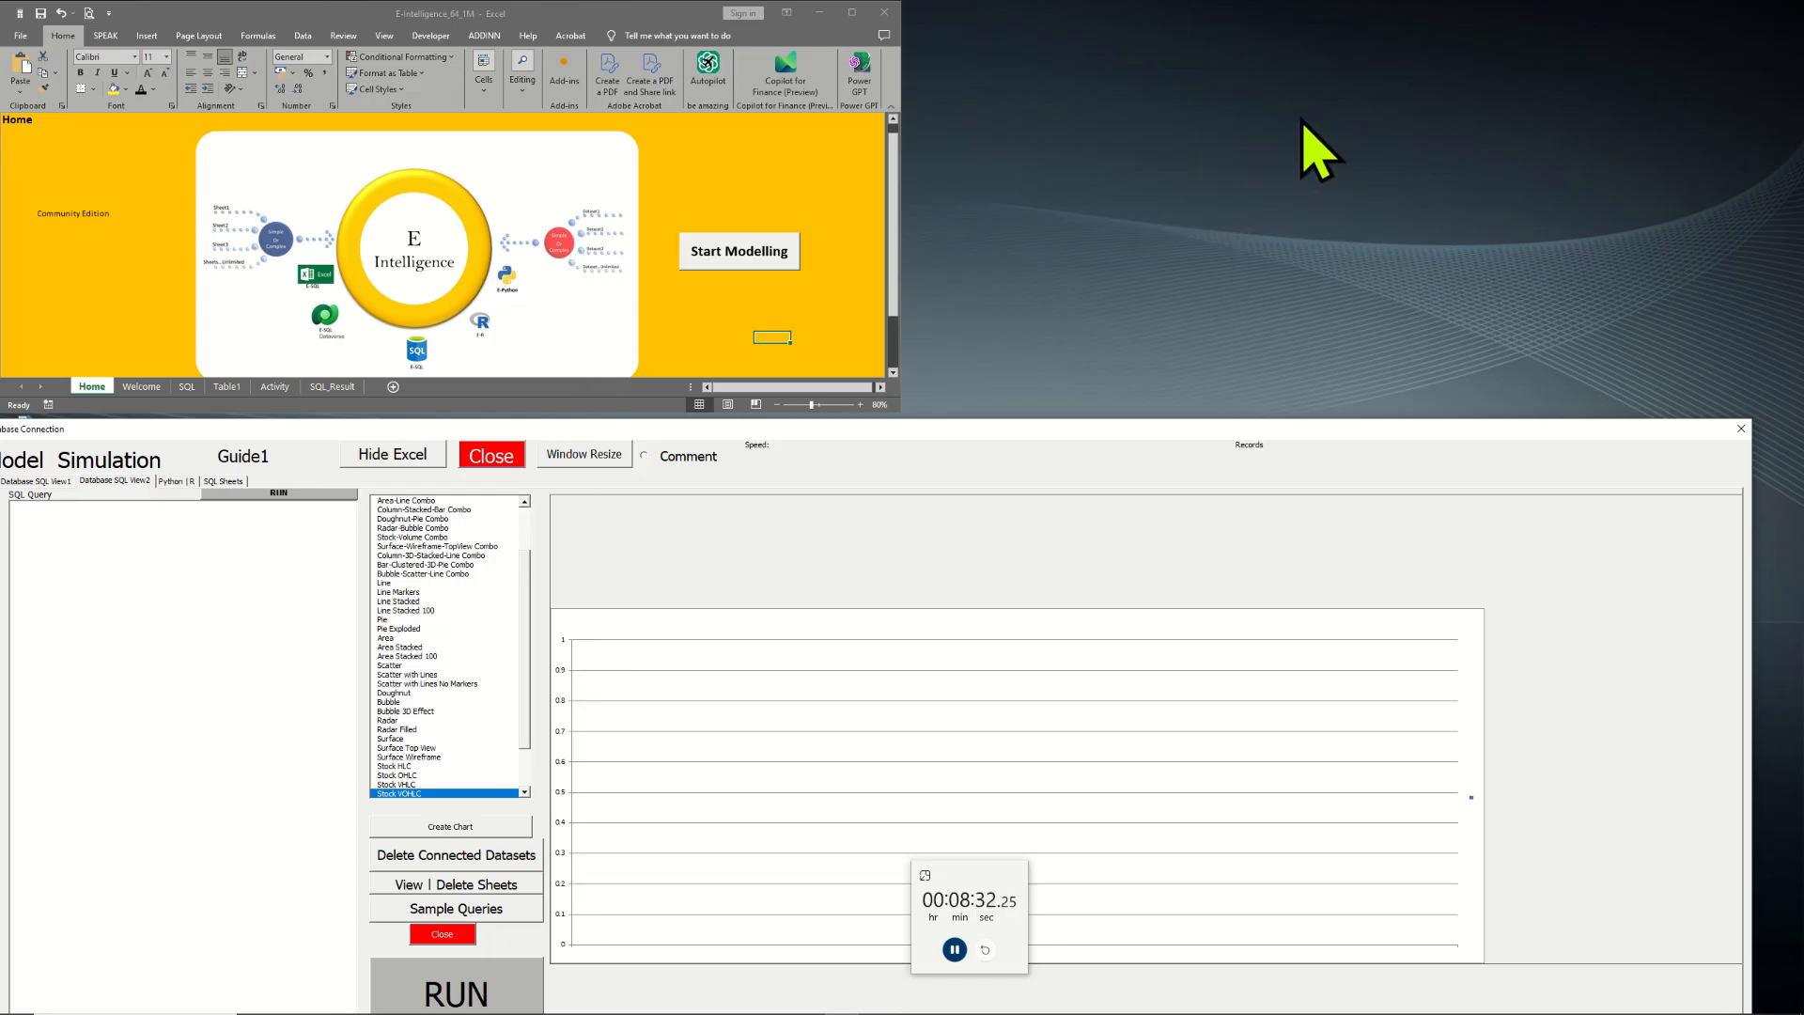
mouse_move(663, 1005)
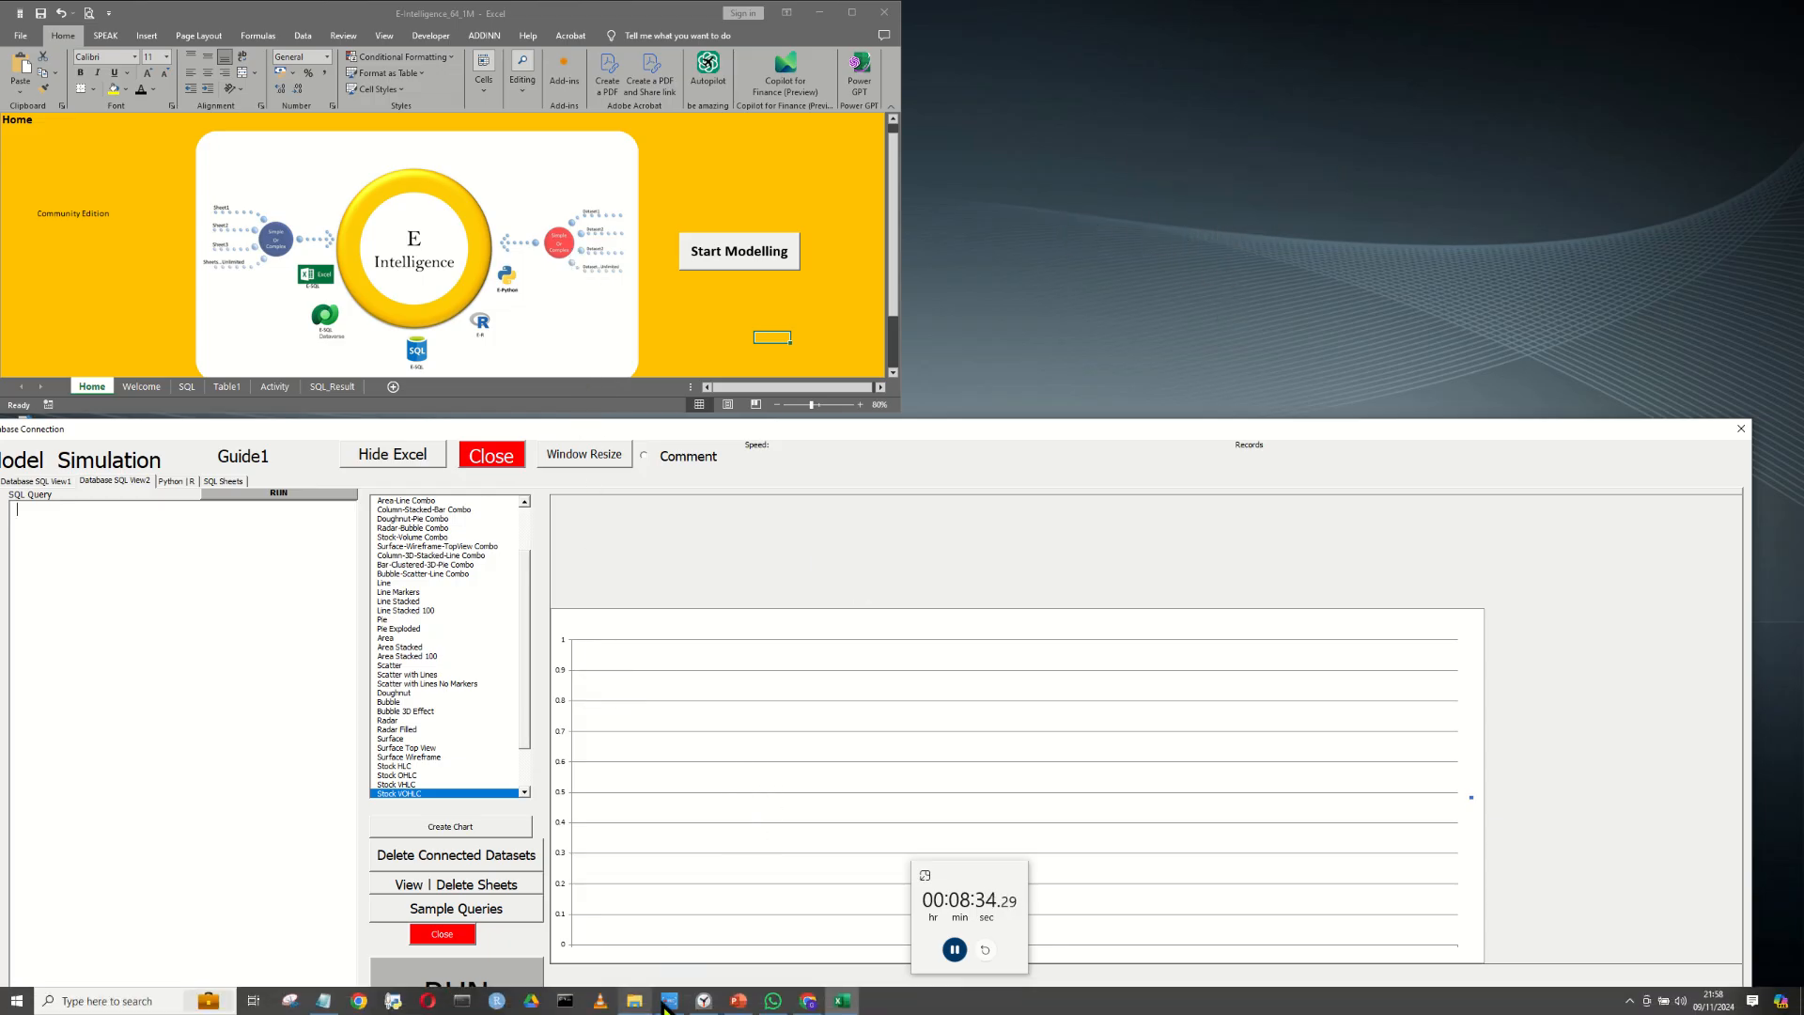
left_click(807, 1001)
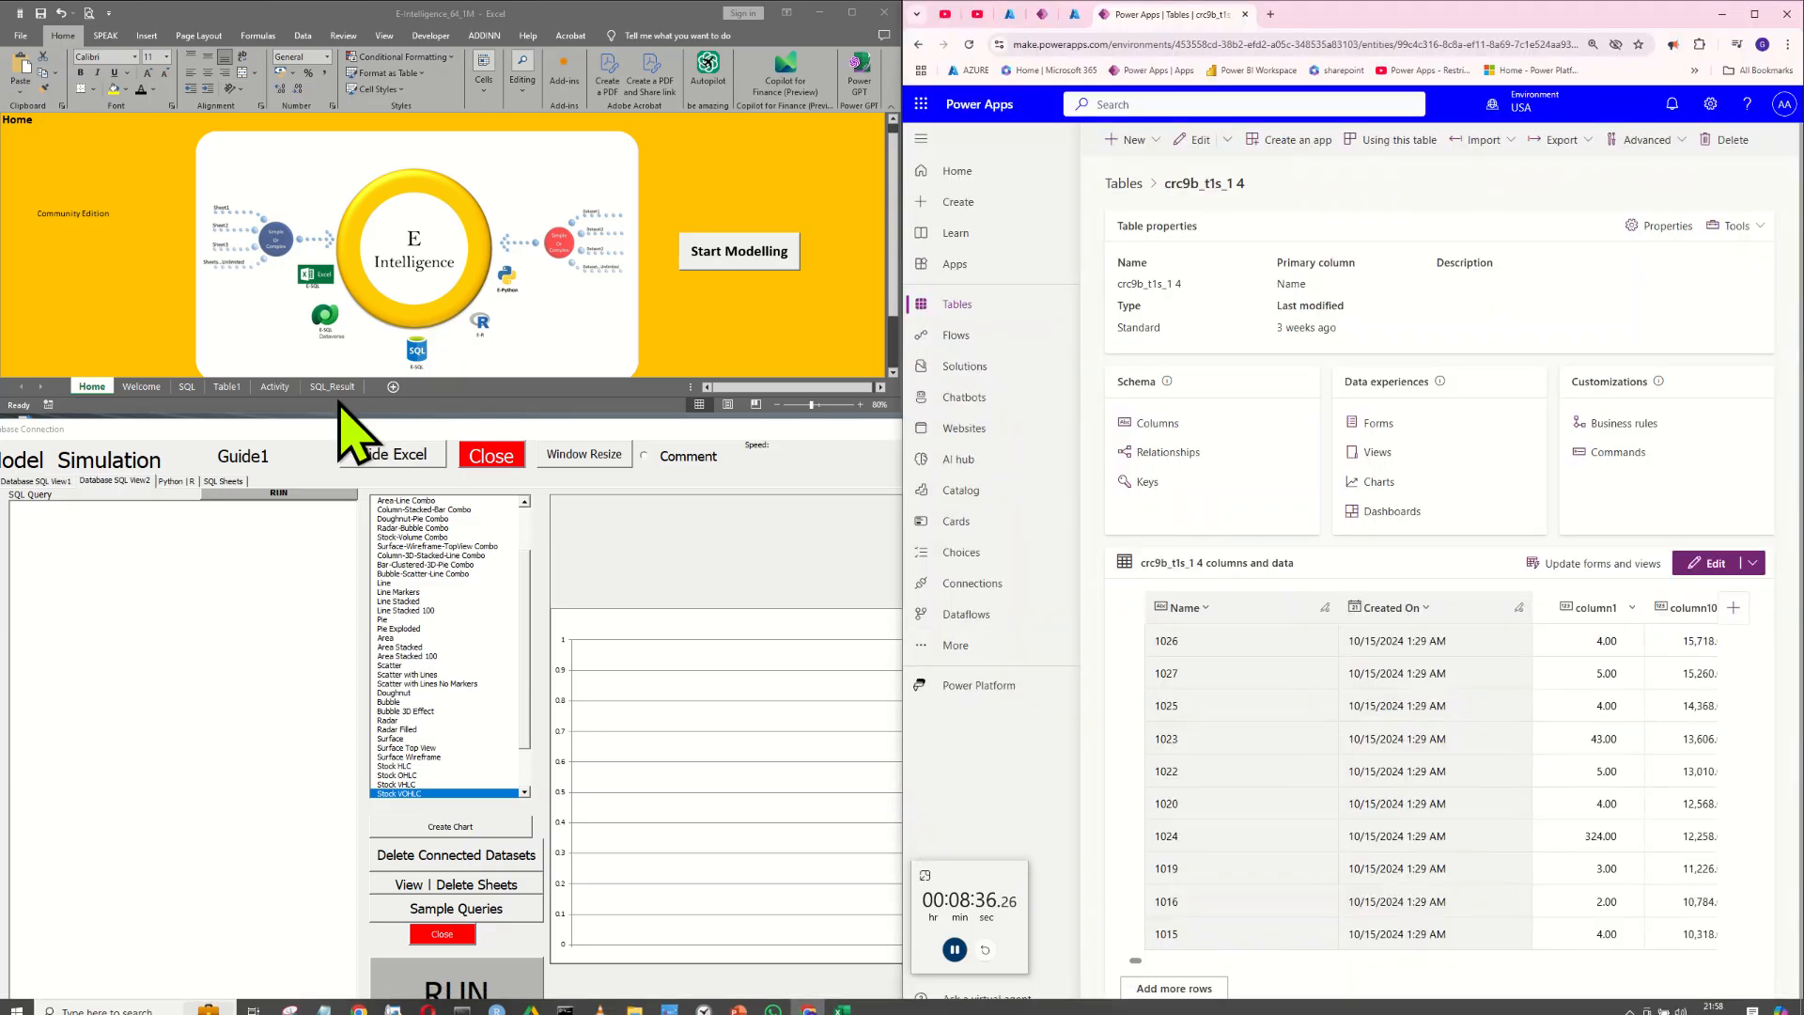
left_click(81, 544)
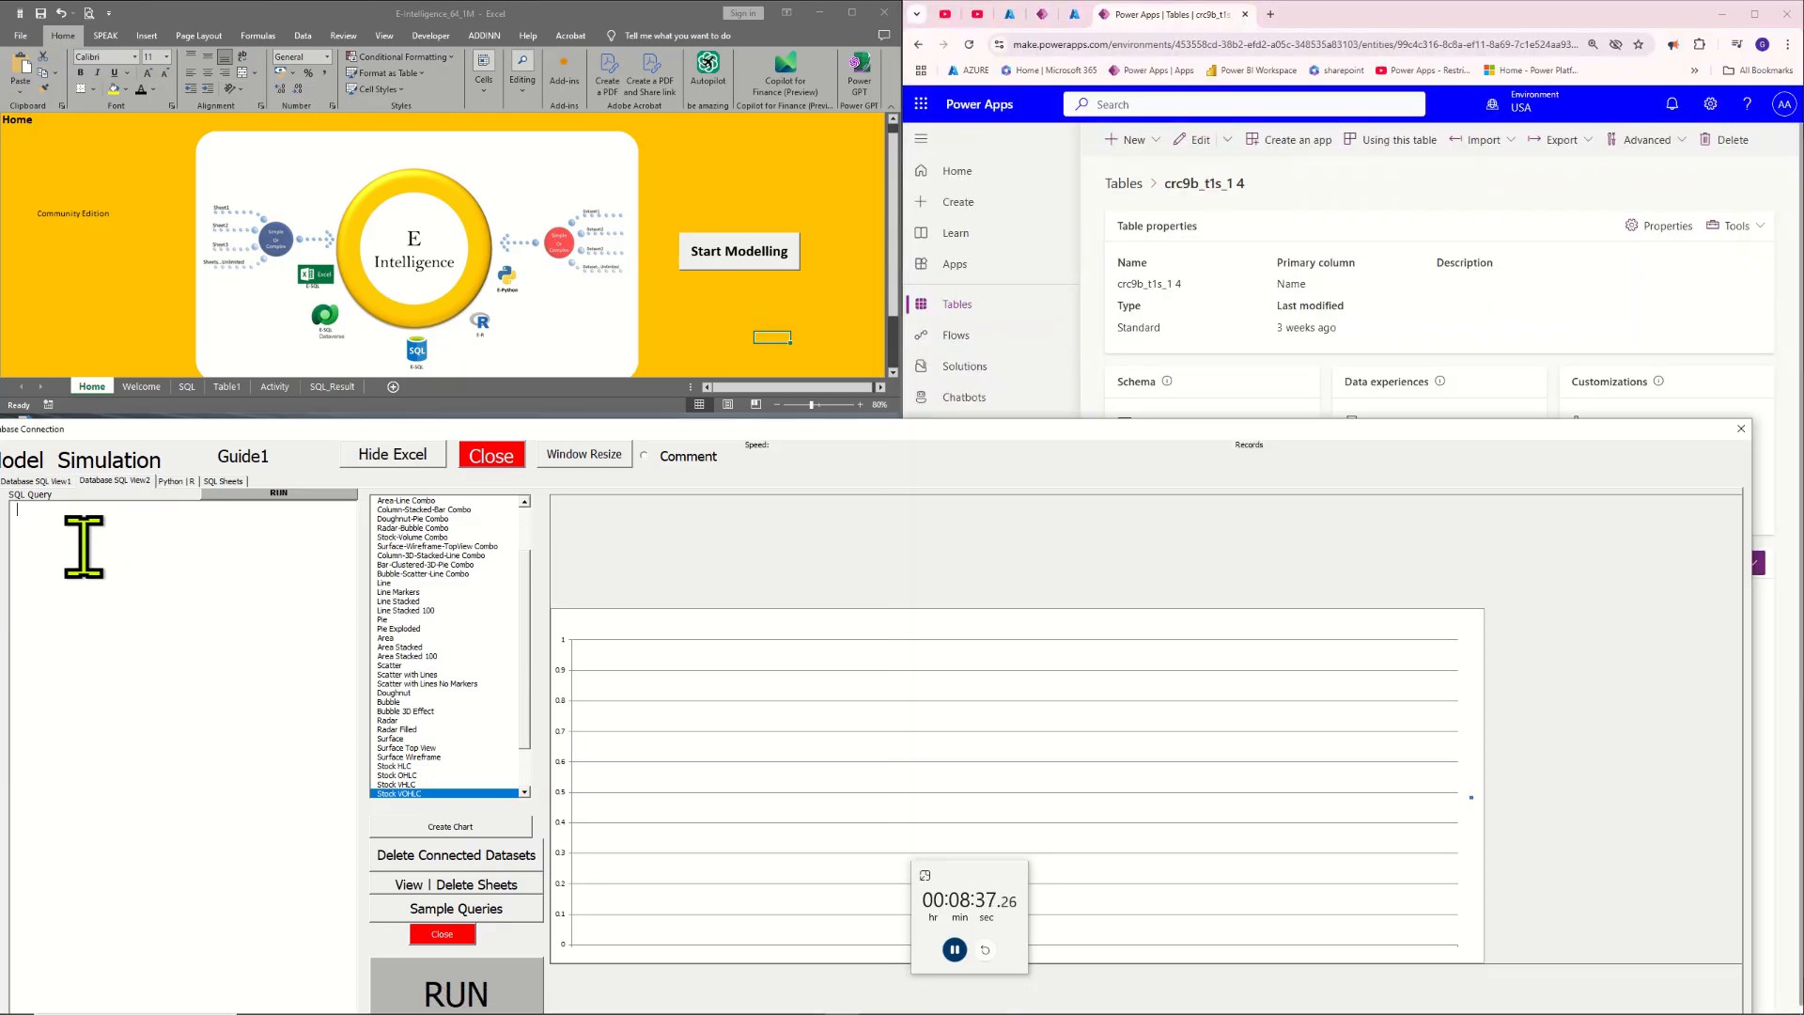
Copy the table's schema name and build the query SELECT TOP 5 crc9b_Location, crc9b_amount FROM crc9b_t1s_14 in the SQL query box
left_click(1767, 228)
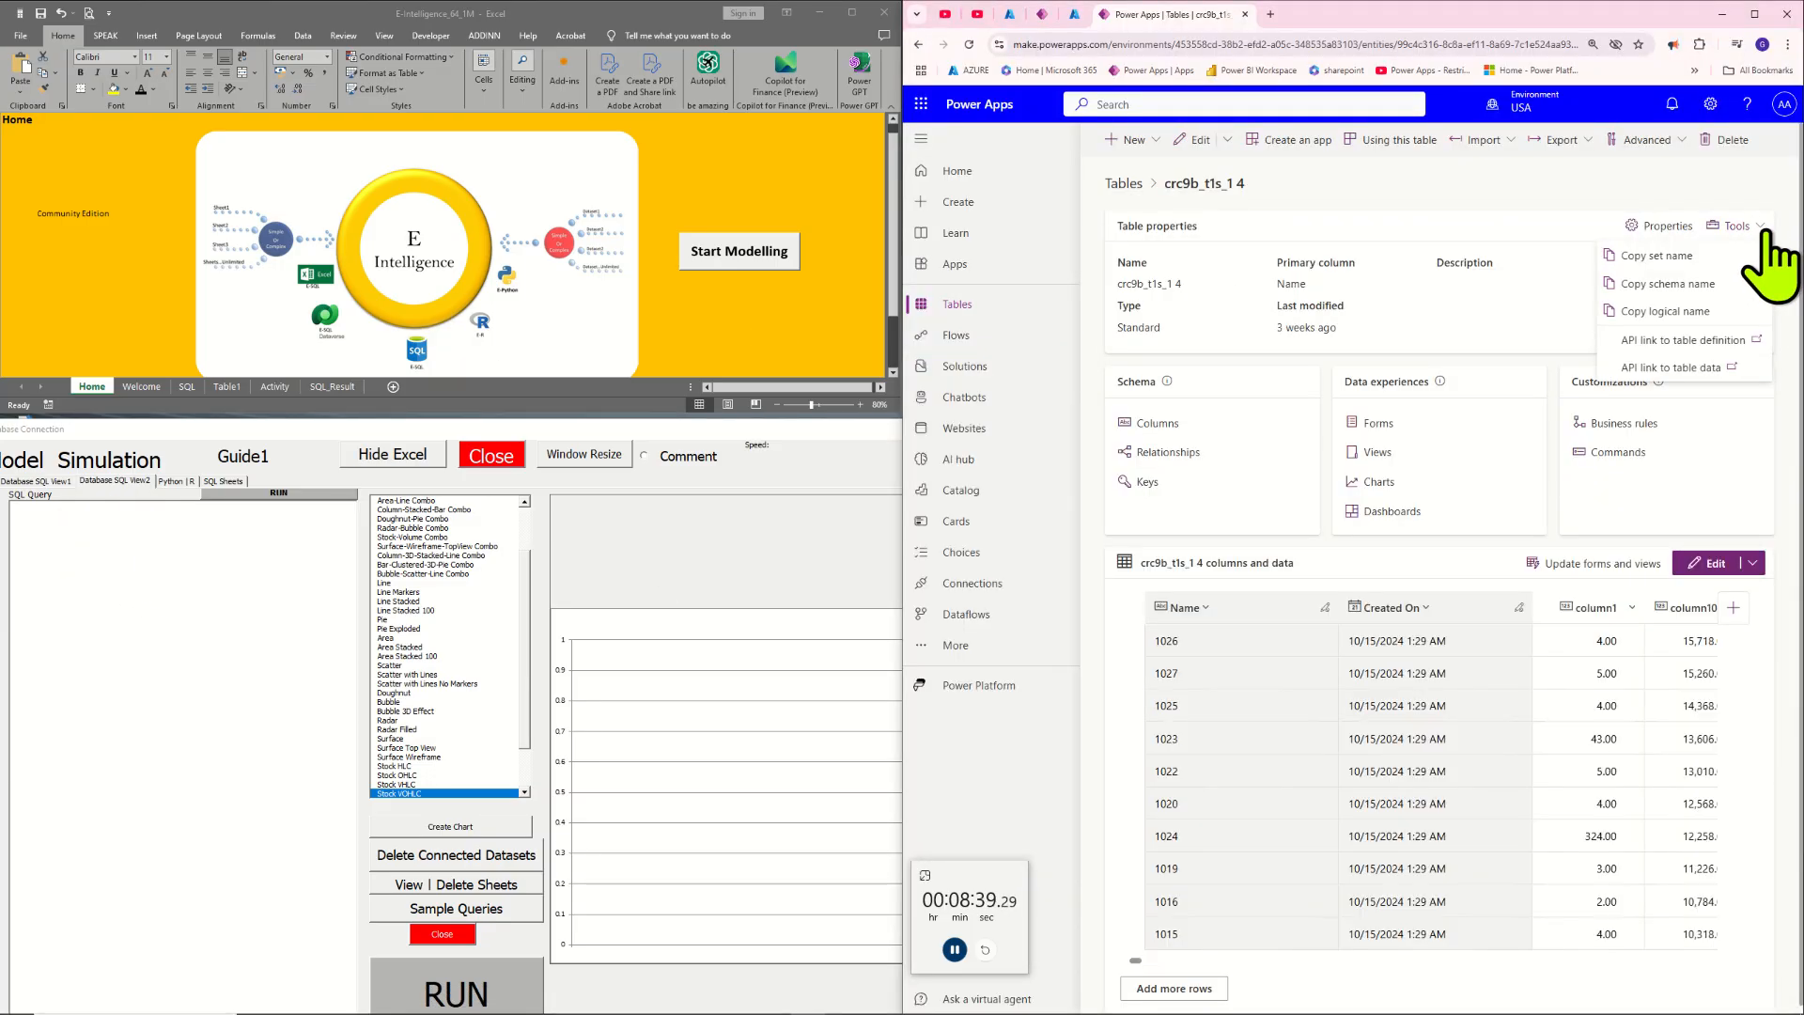
left_click(1715, 282)
left_click(177, 611)
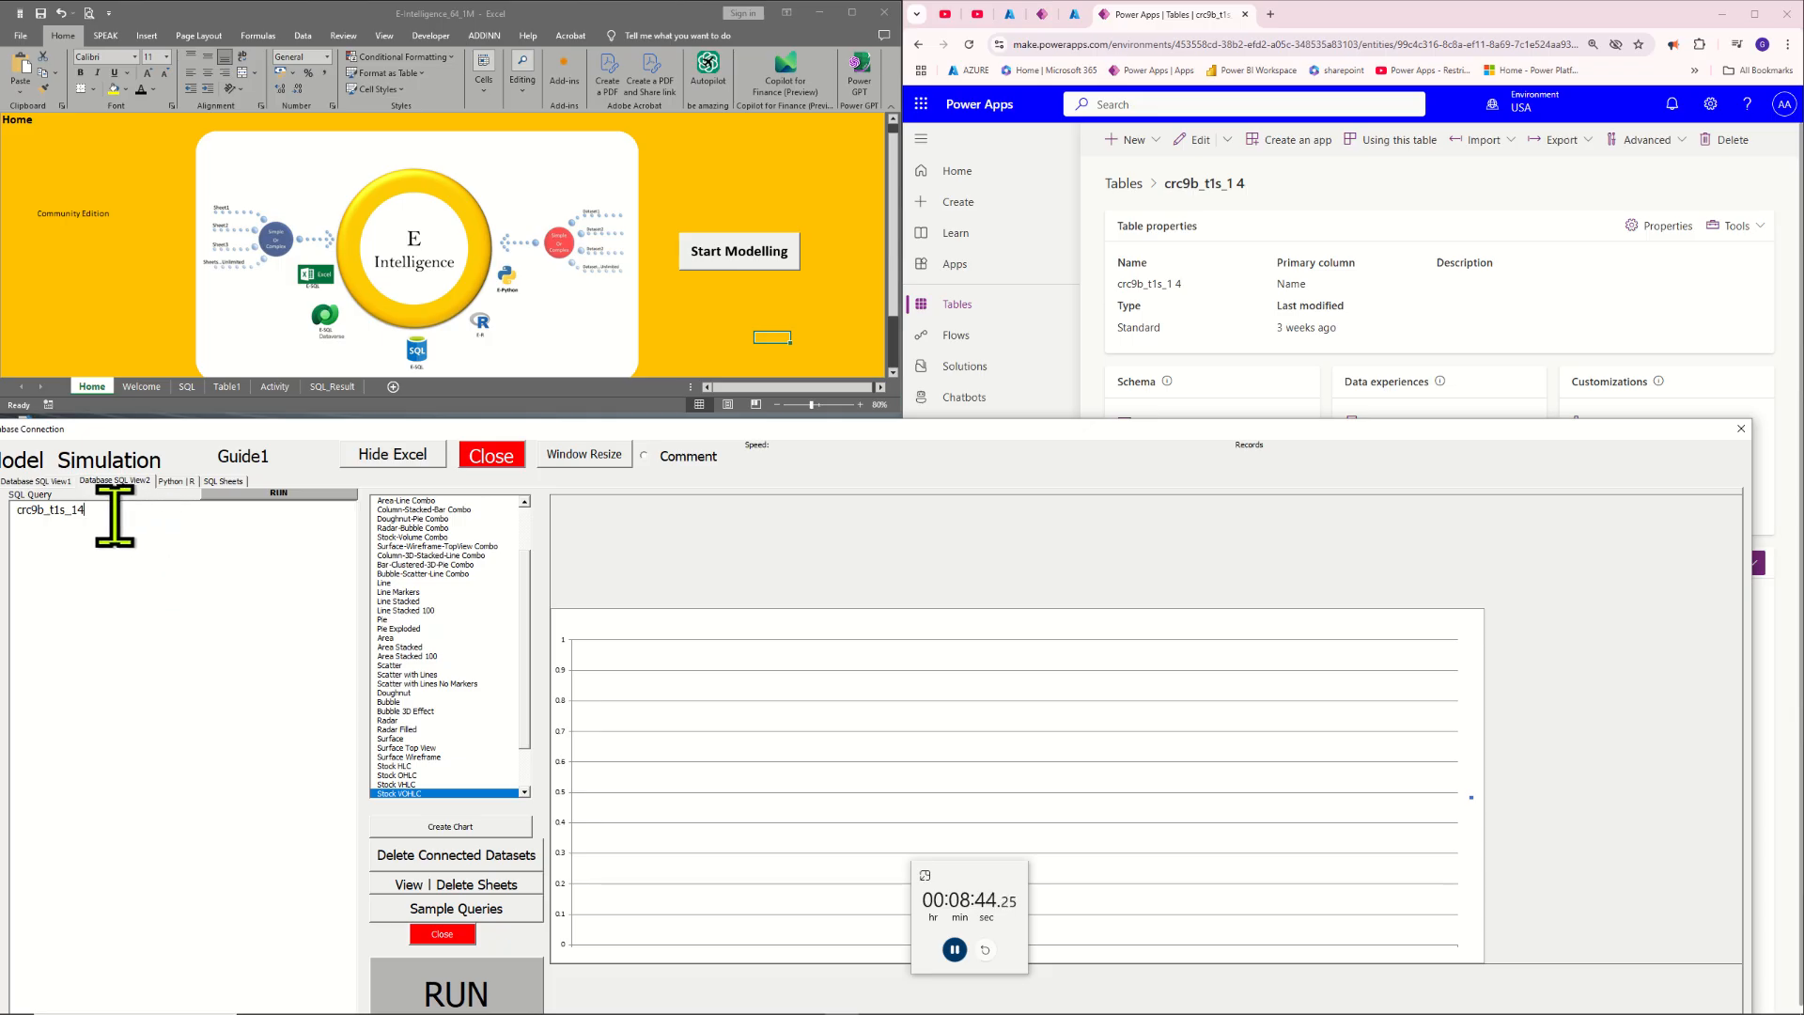
left_click_drag(106, 513, 12, 513)
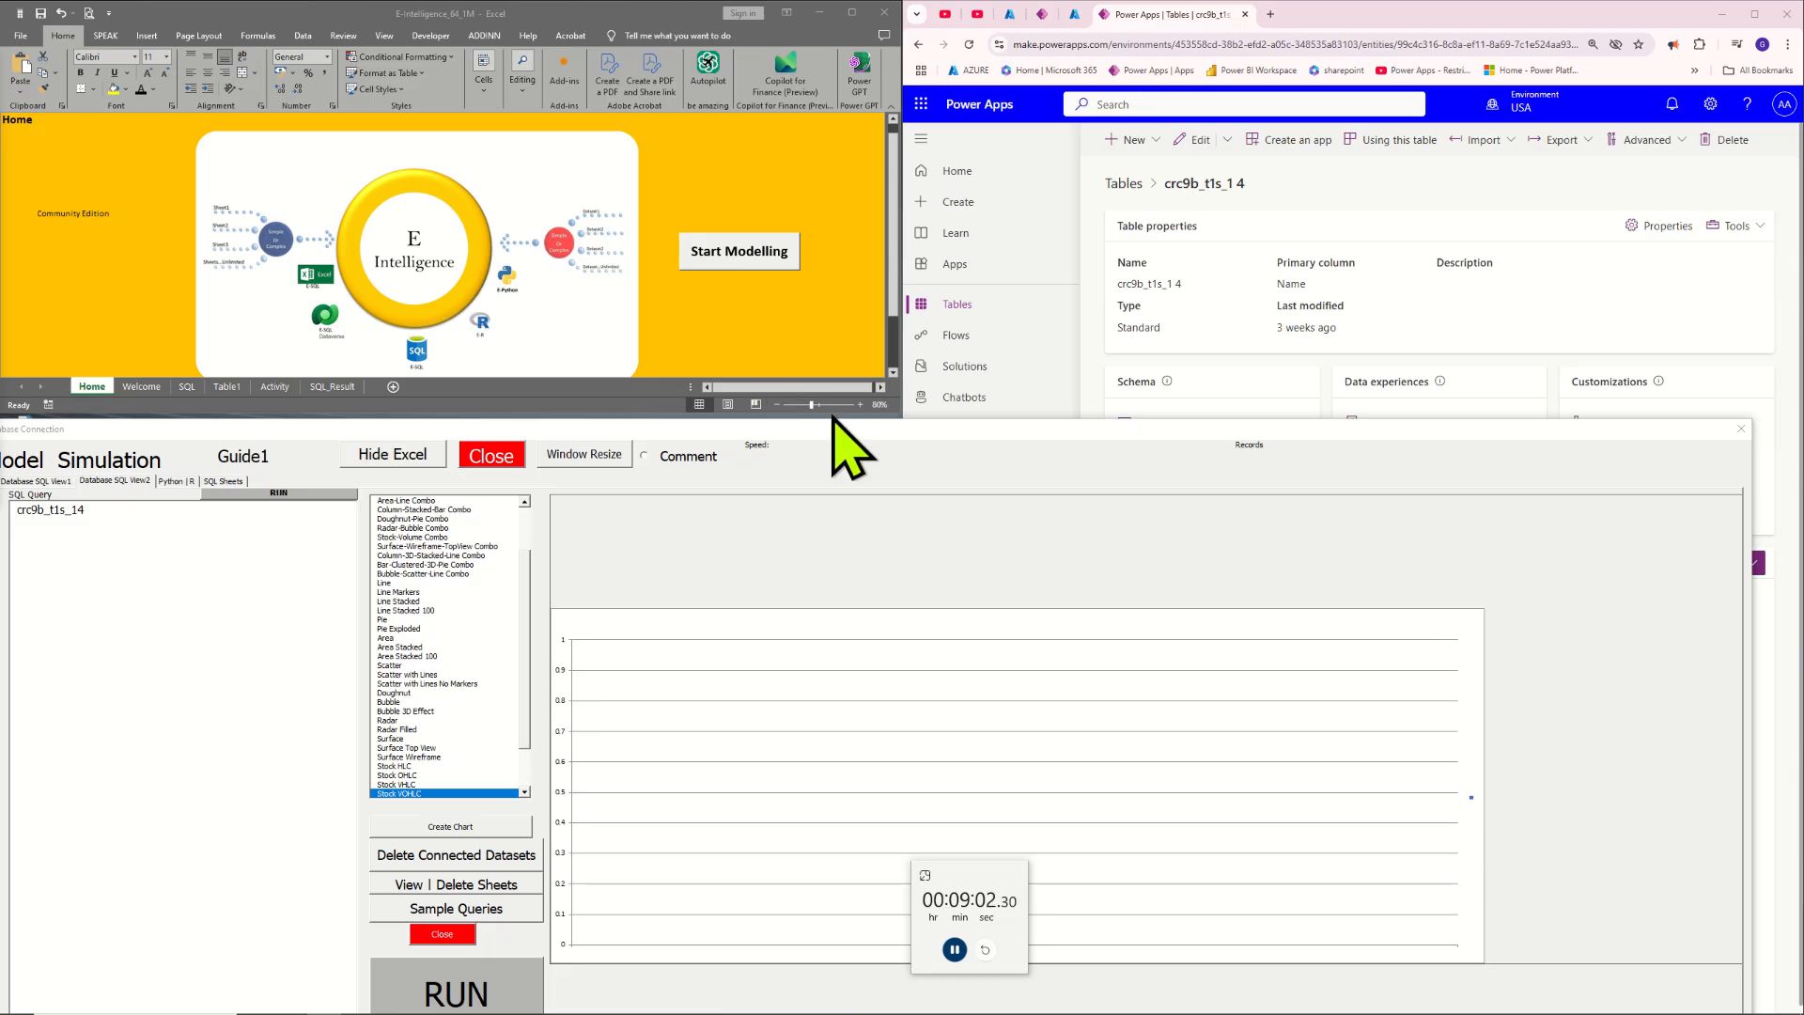
left_click_drag(133, 512, 10, 508)
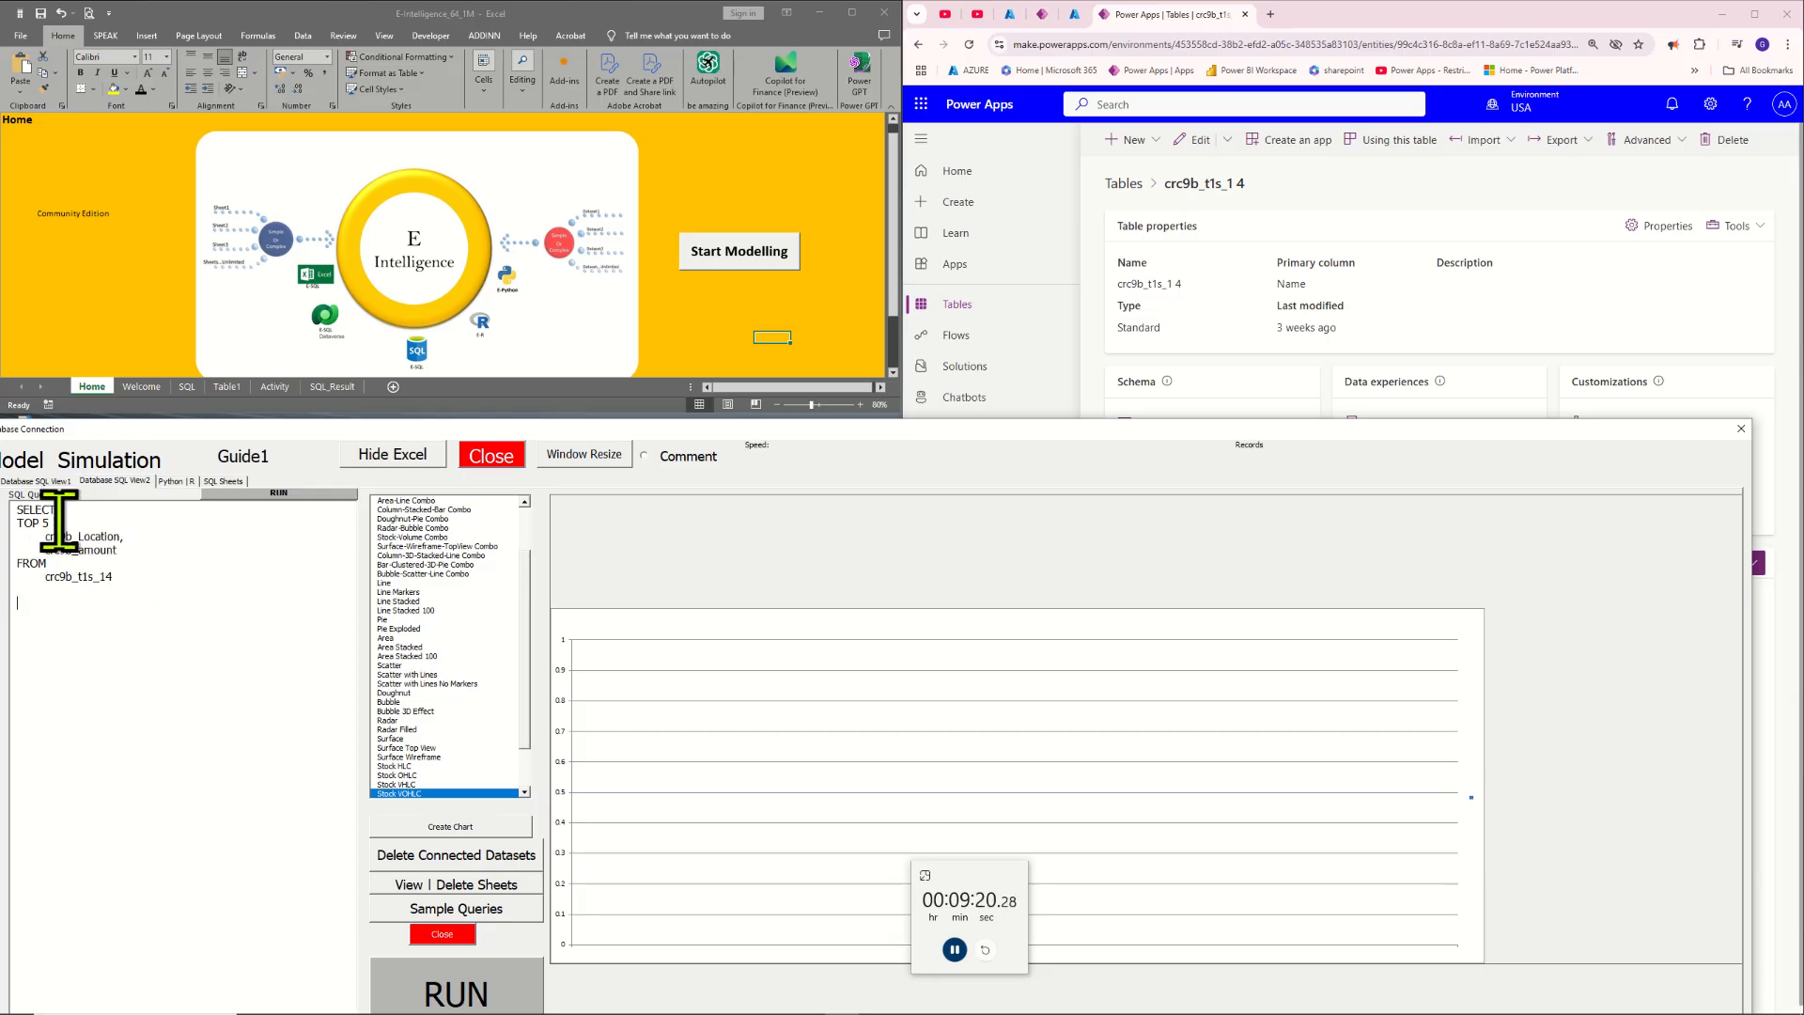
Review the query's TOP 5 clause, its two columns and its source table against the table shown in Power Apps
left_click_drag(58, 519, 29, 515)
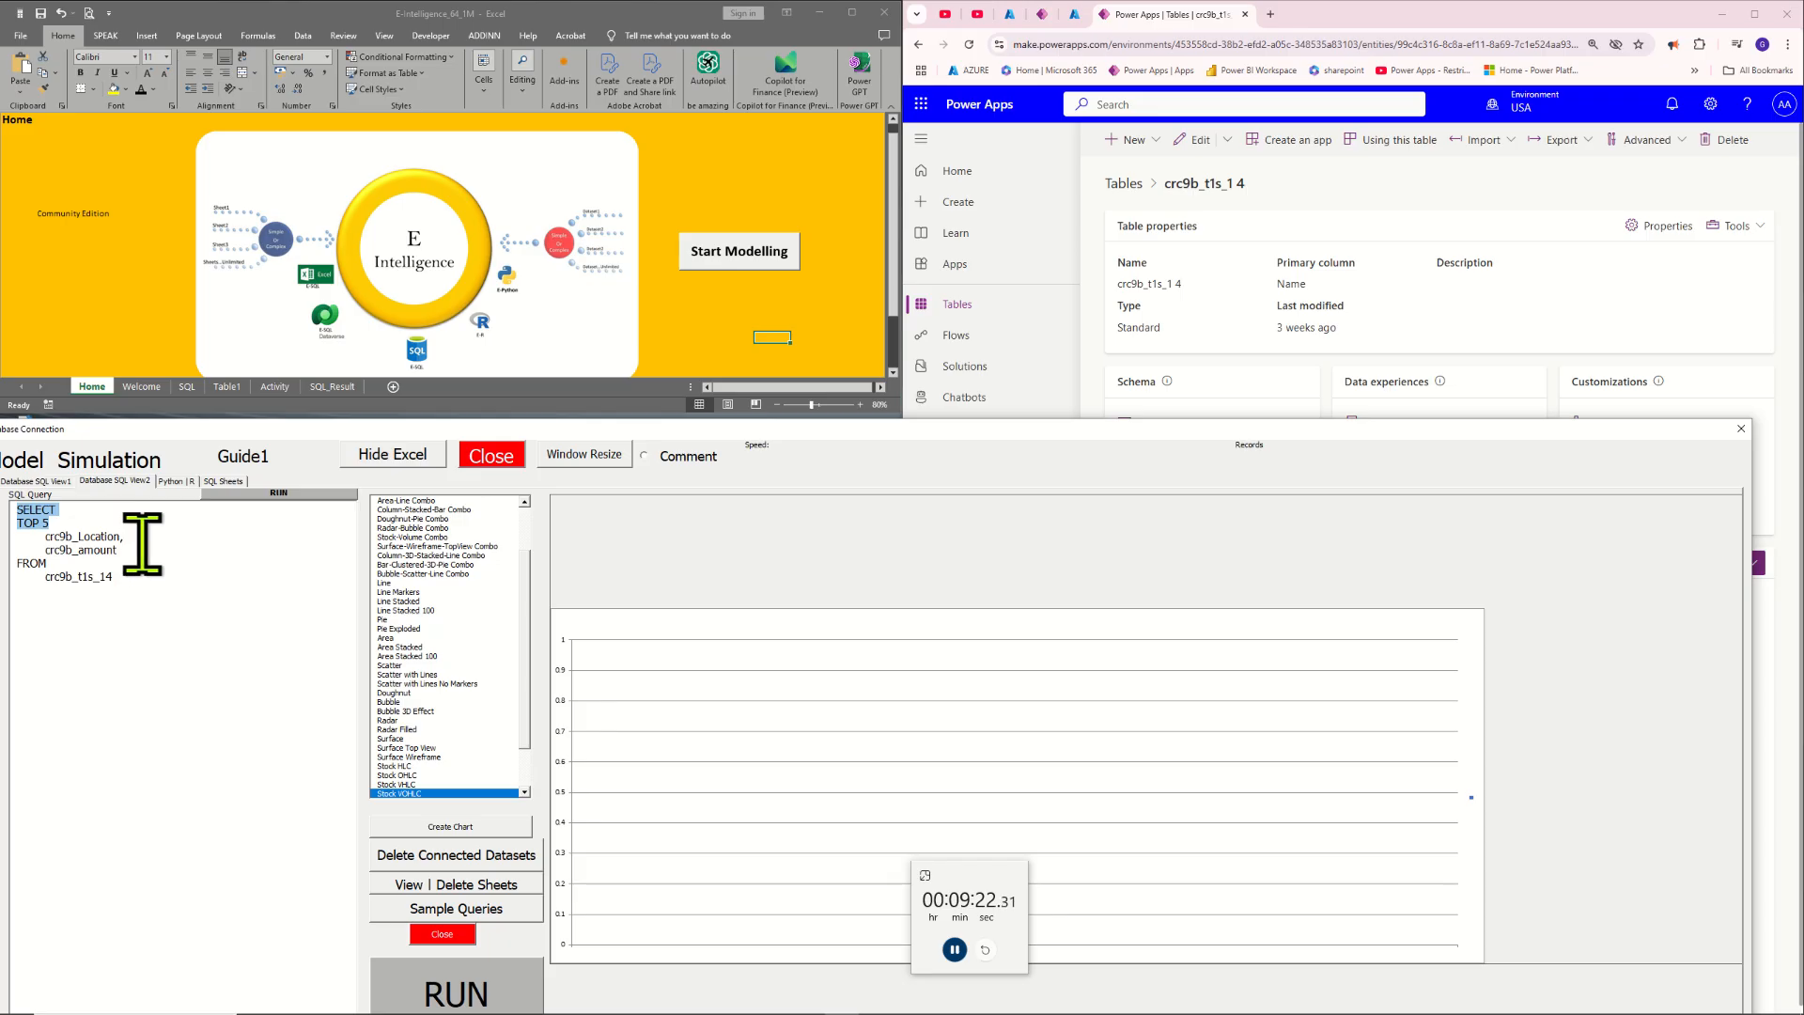
double_click(57, 537)
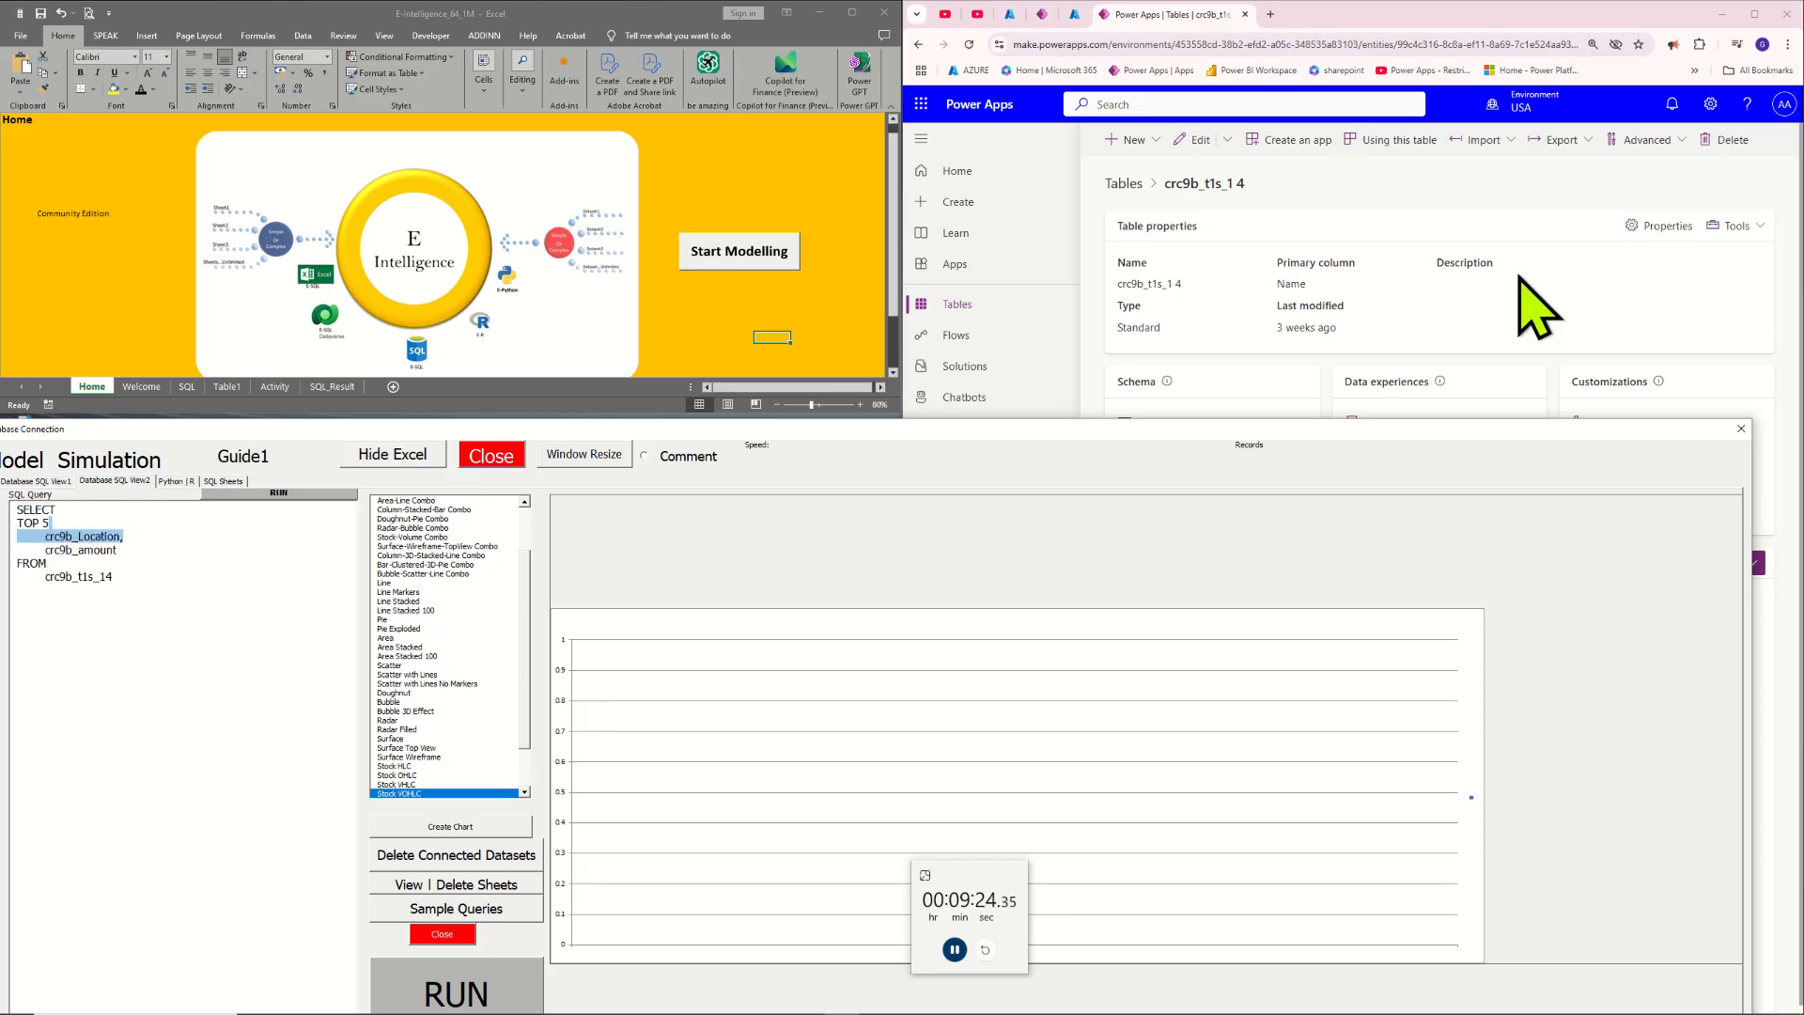
left_click(1570, 301)
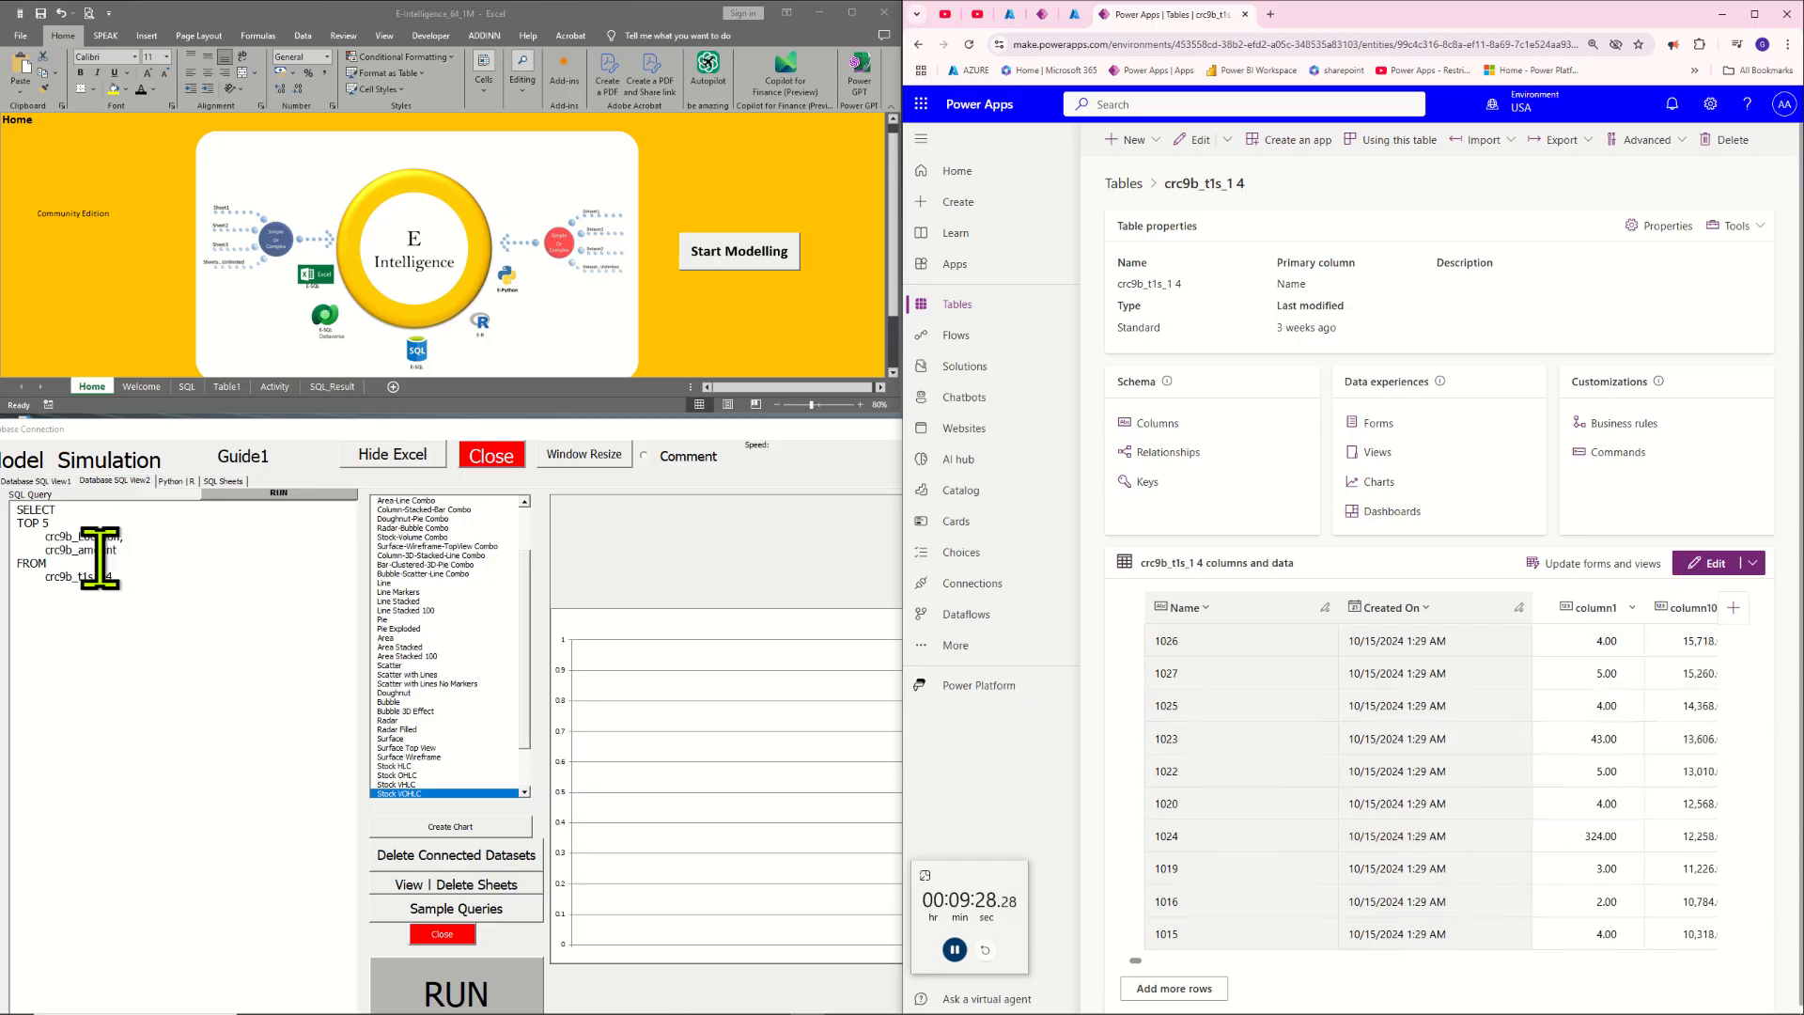
left_click_drag(140, 541, 33, 575)
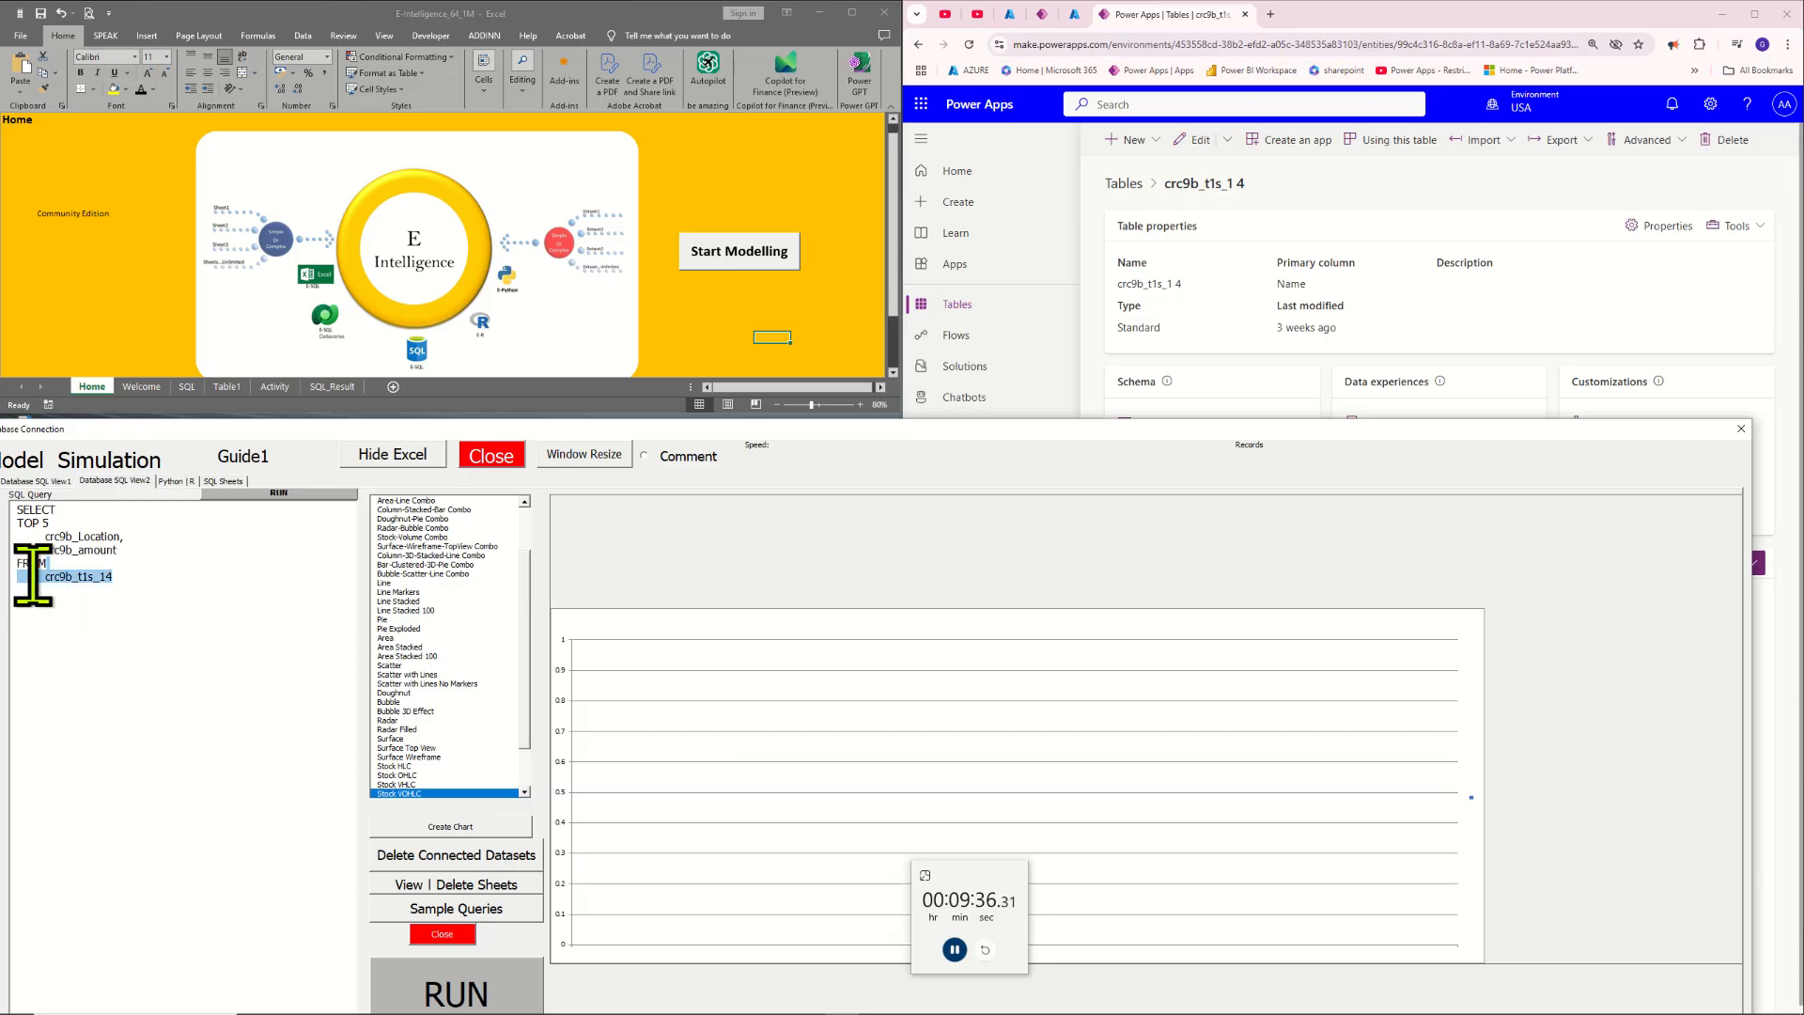
left_click(113, 582)
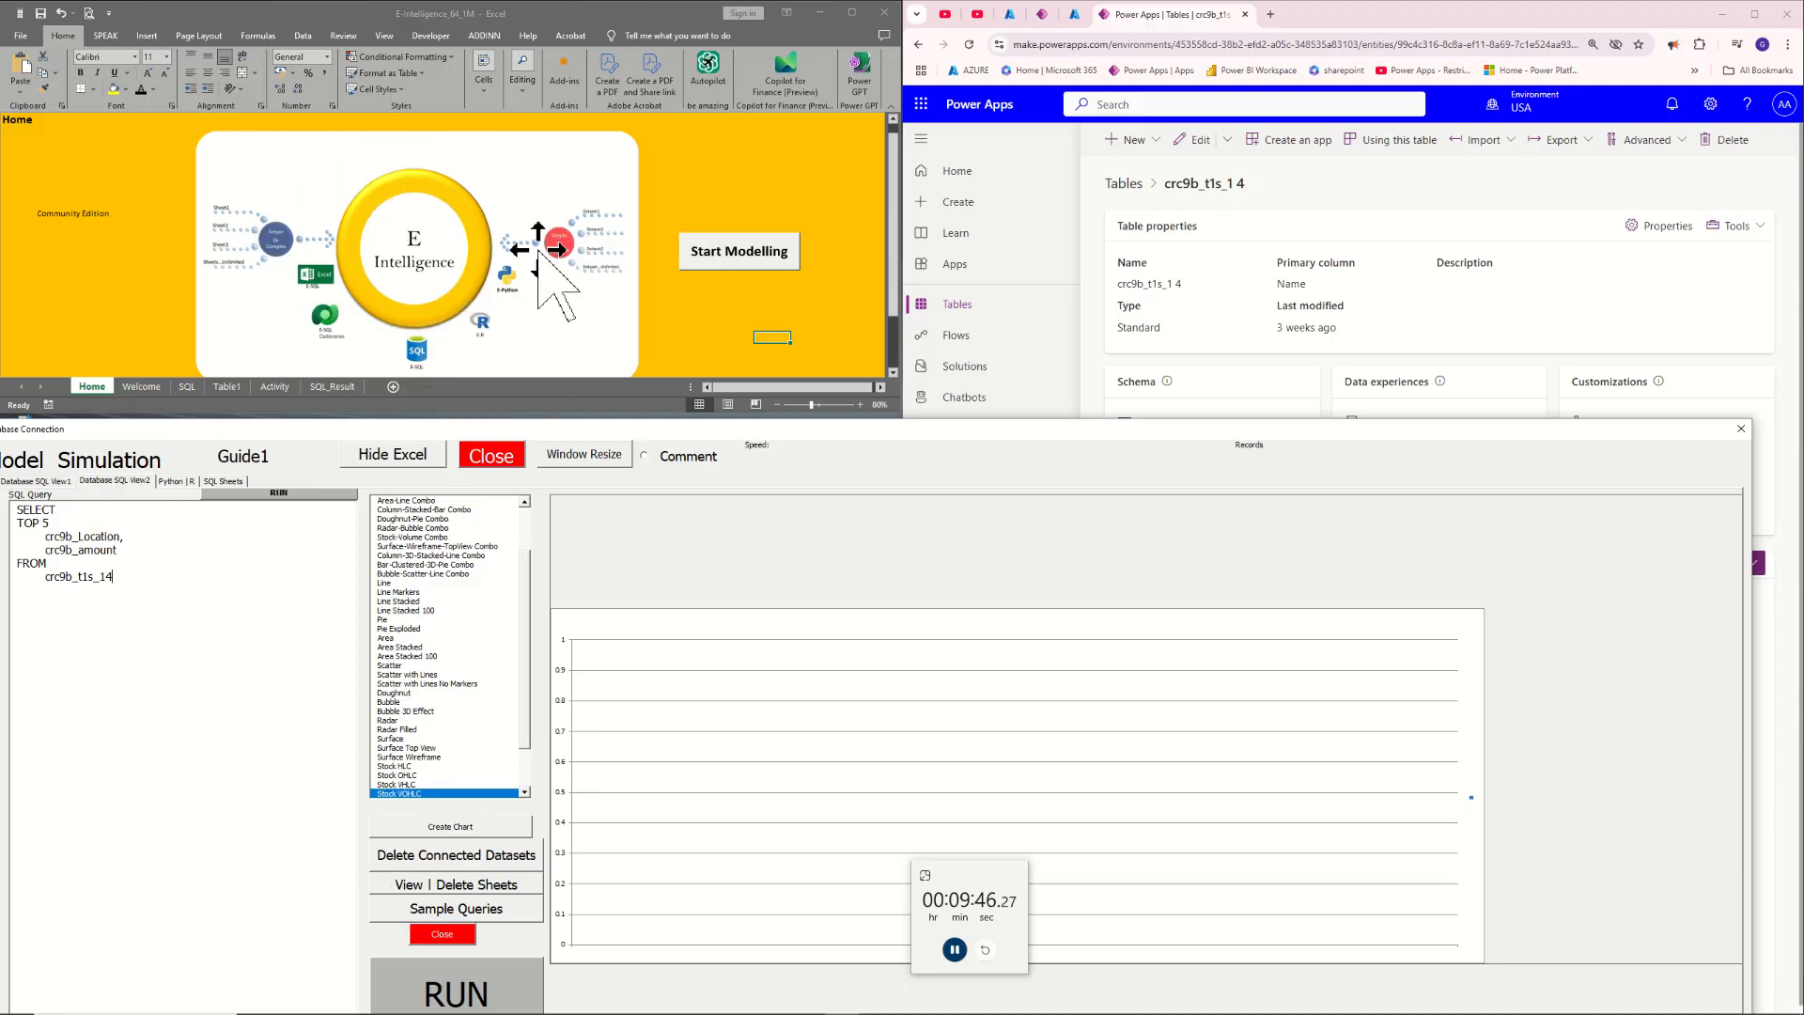
Show the SQL_Result sheet, run the TOP 5 query on crc9b_t1s_14 and acknowledge the refresh message
left_click(334, 386)
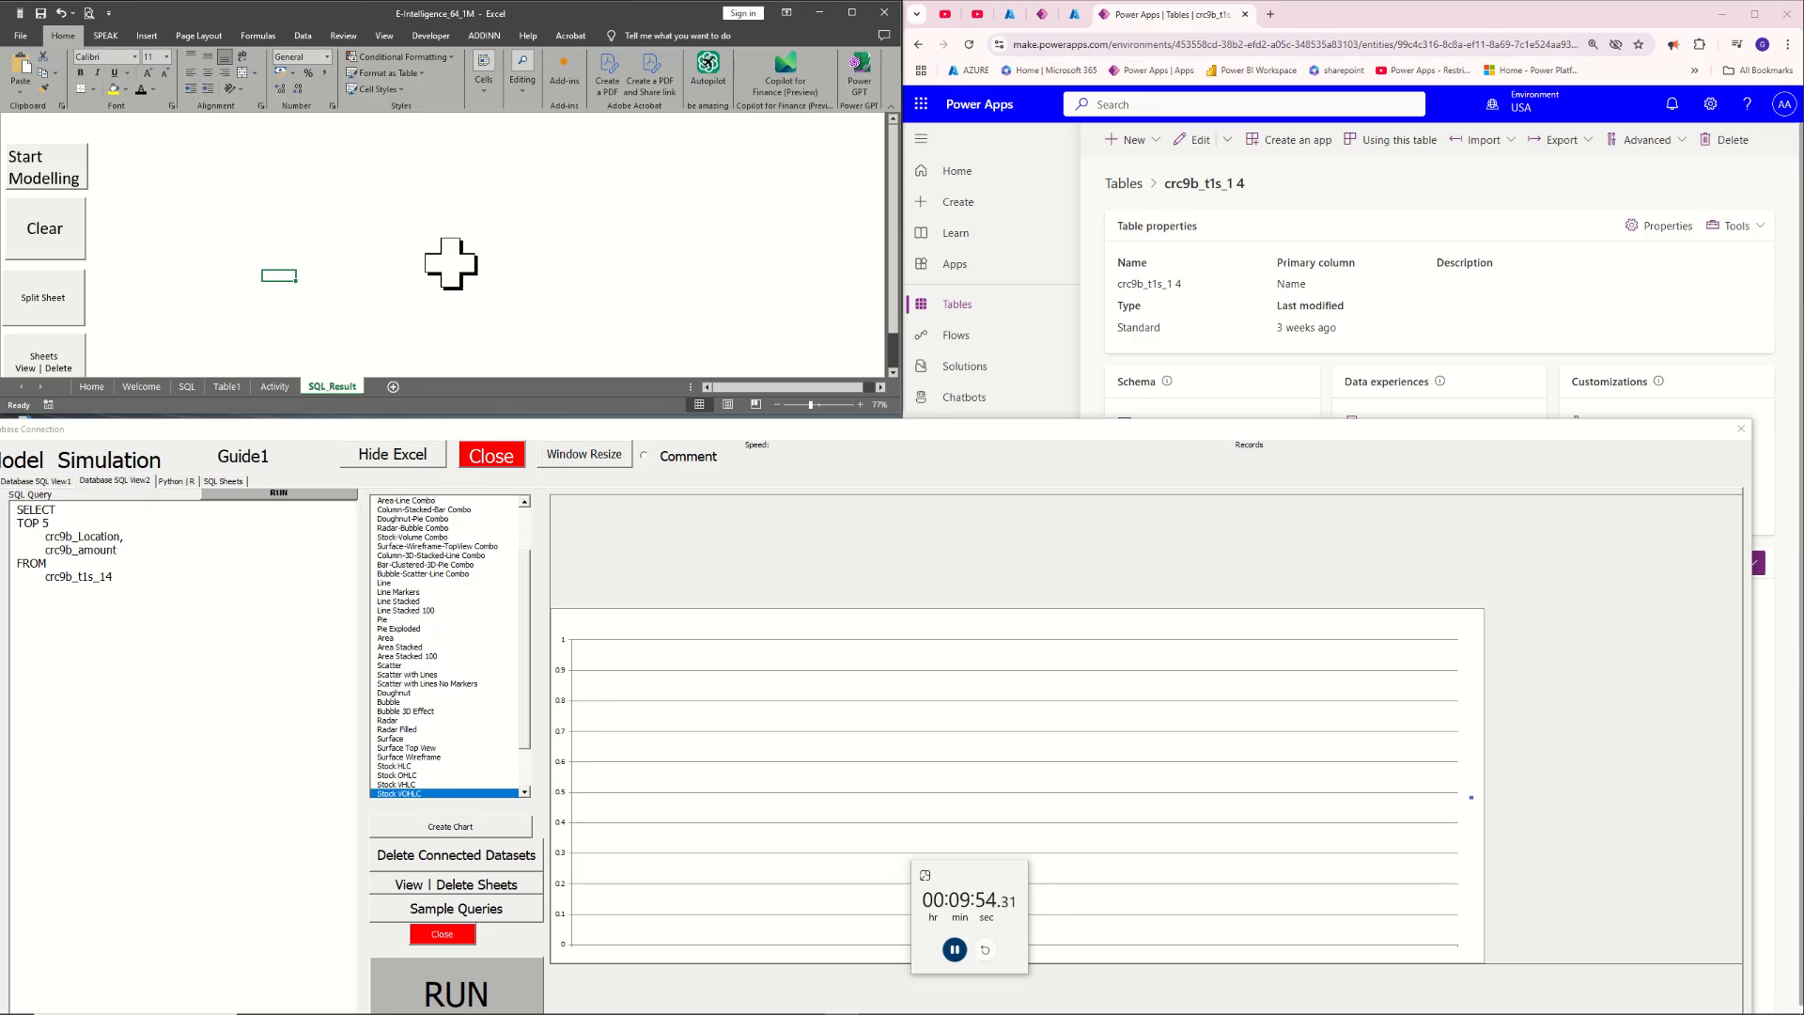
left_click_drag(97, 644, 35, 537)
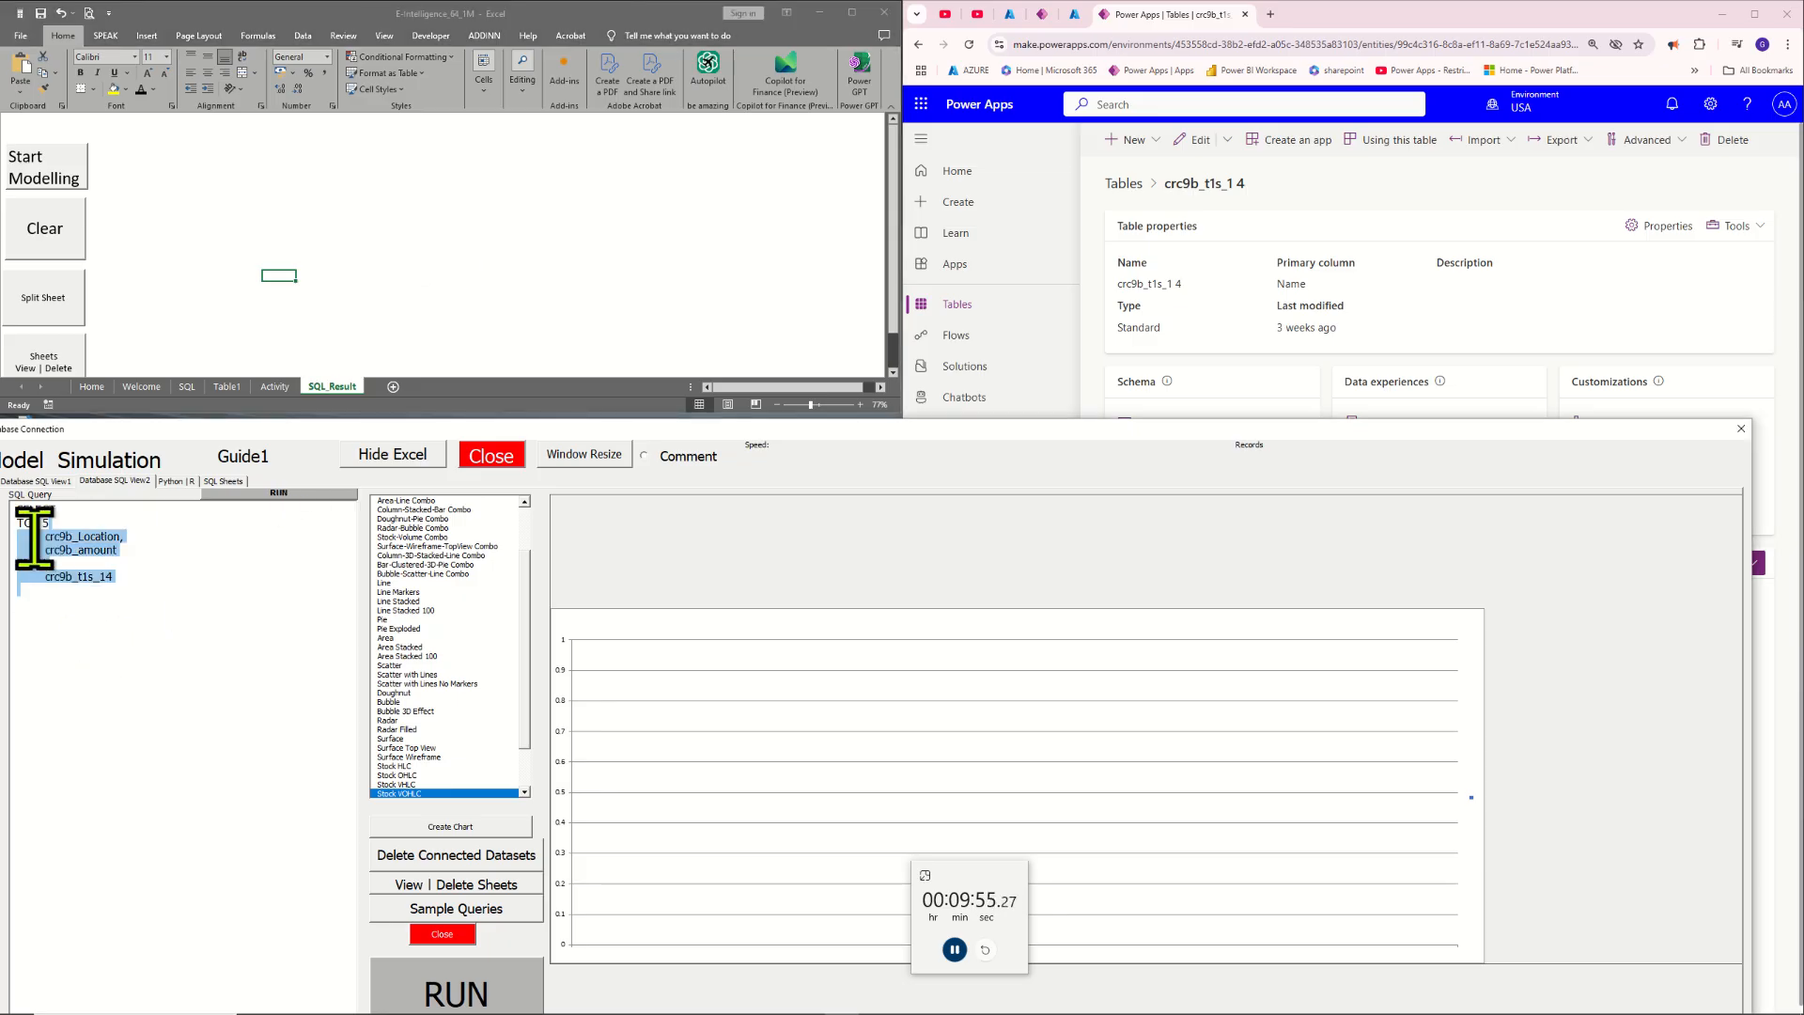
left_click(145, 577)
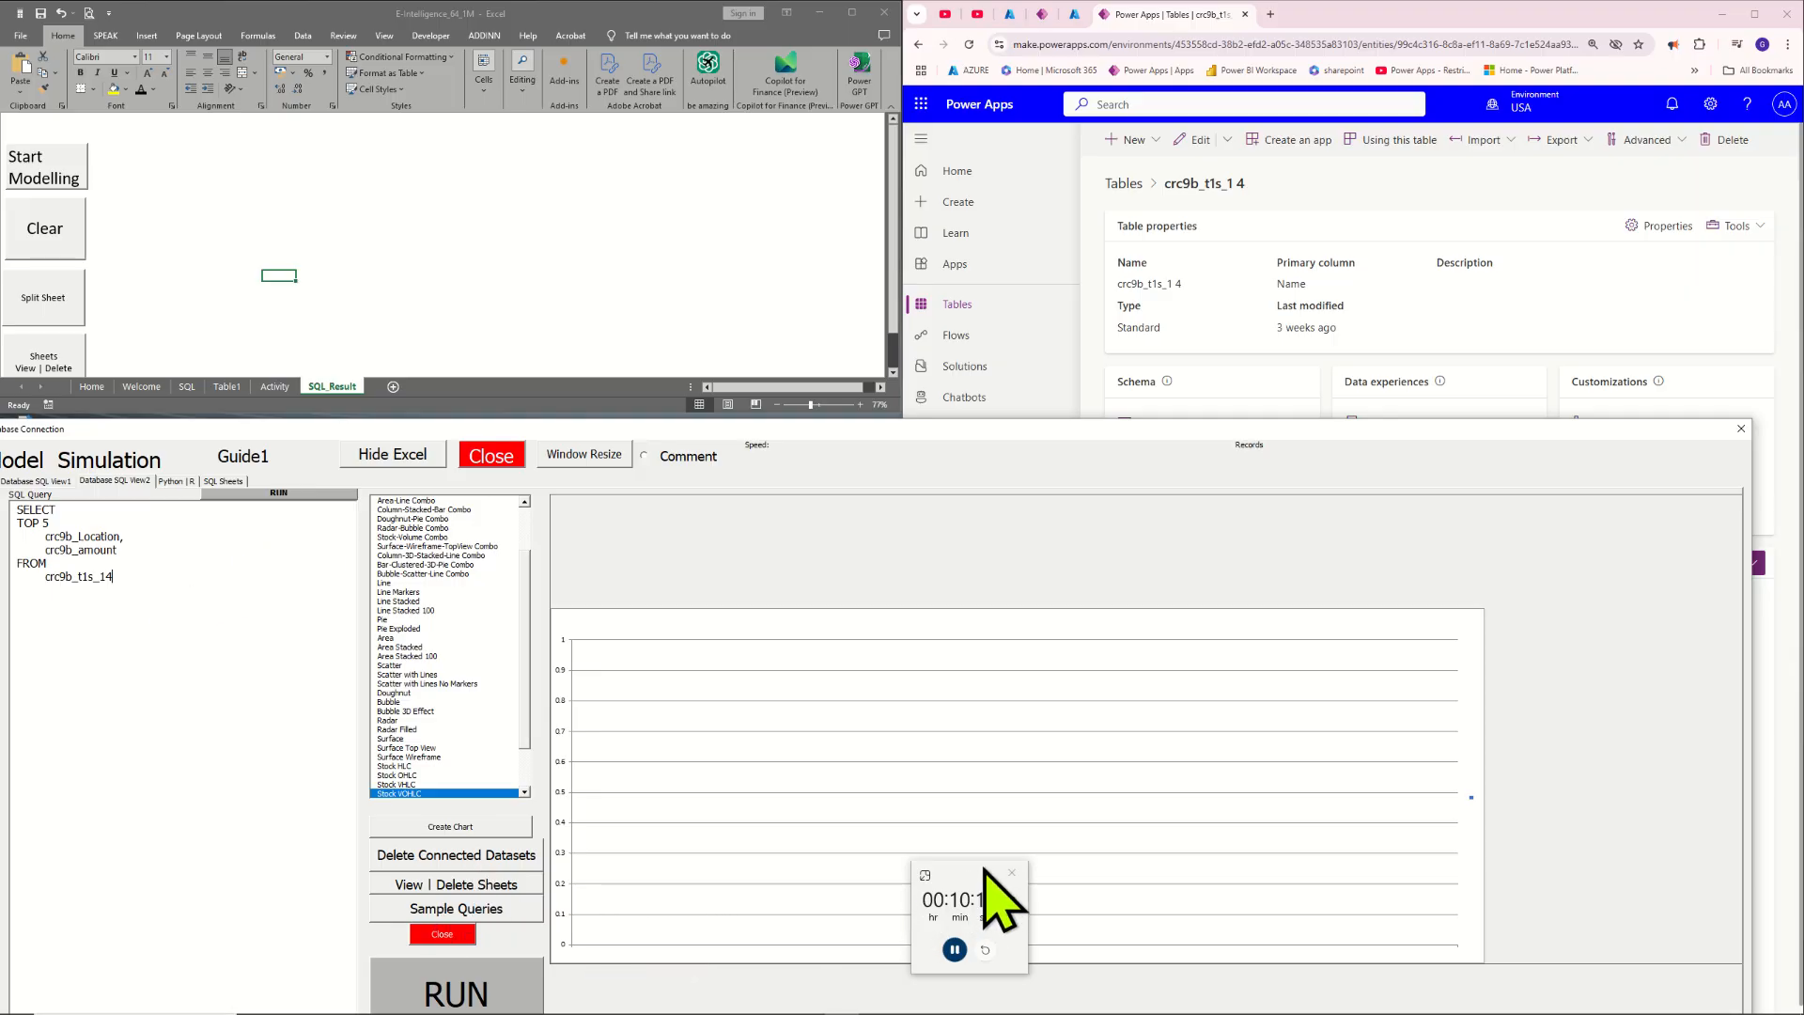
left_click_drag(985, 866, 1673, 896)
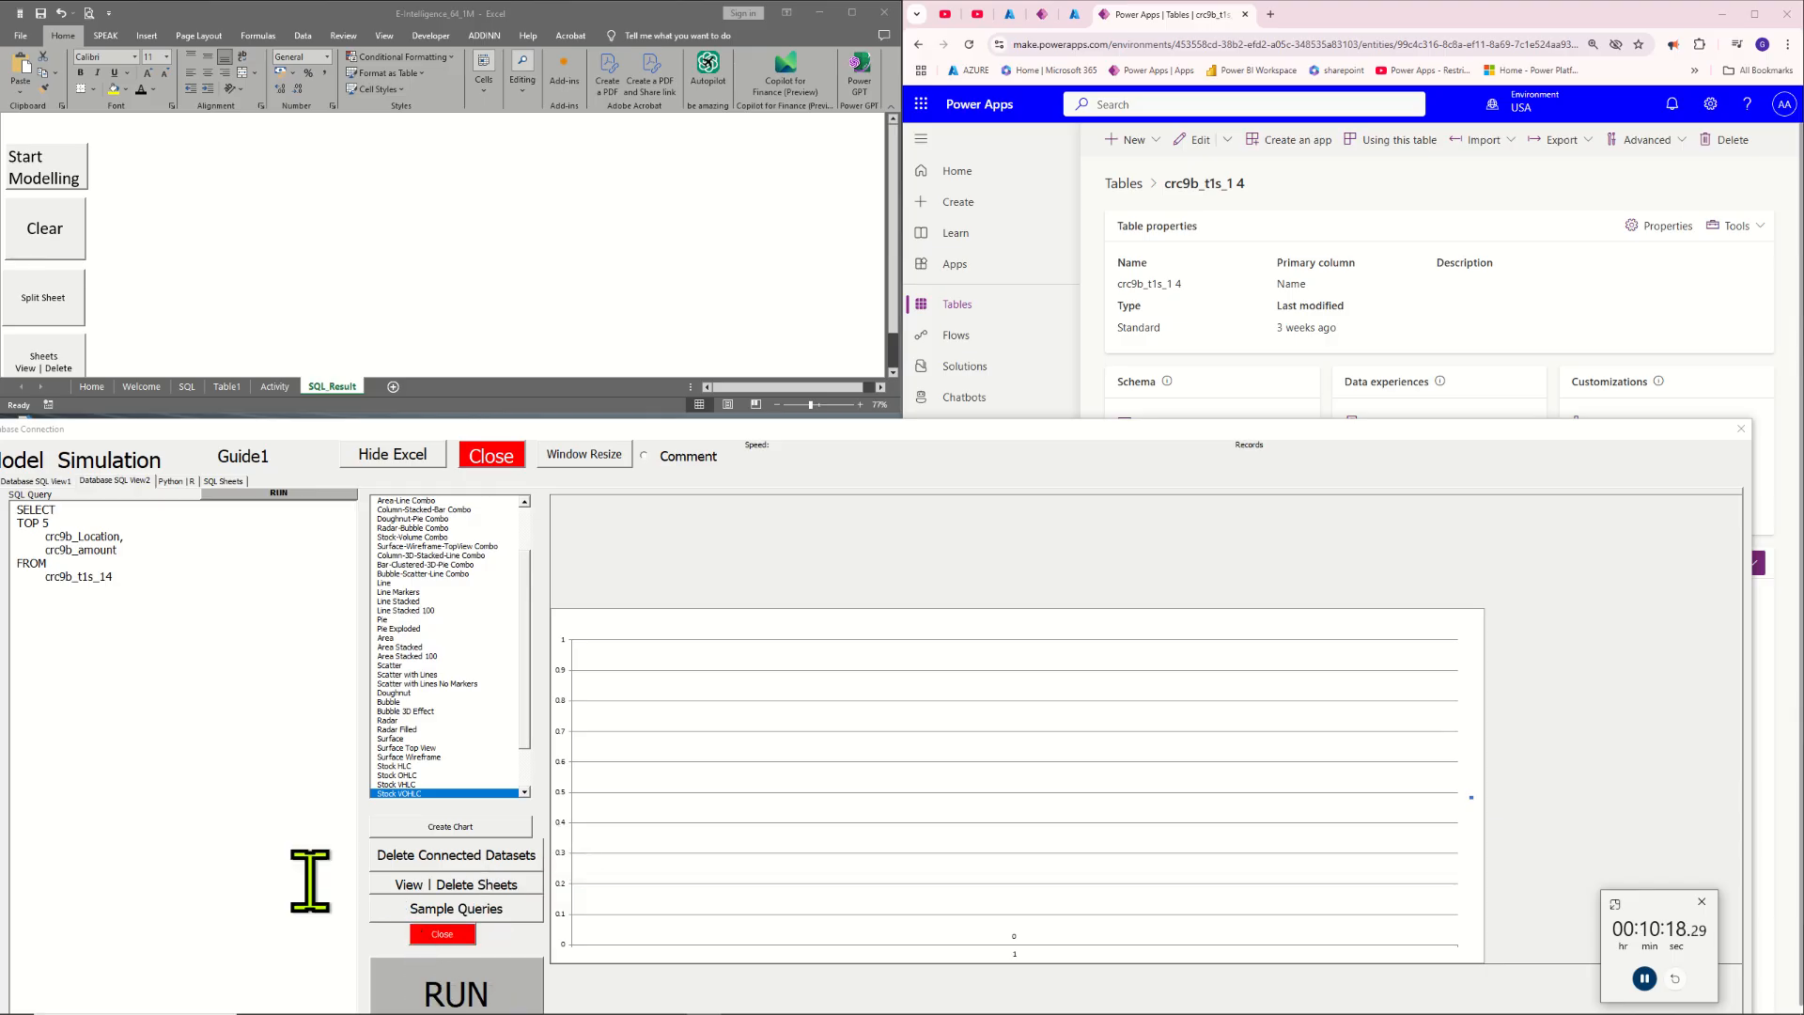
left_click(459, 989)
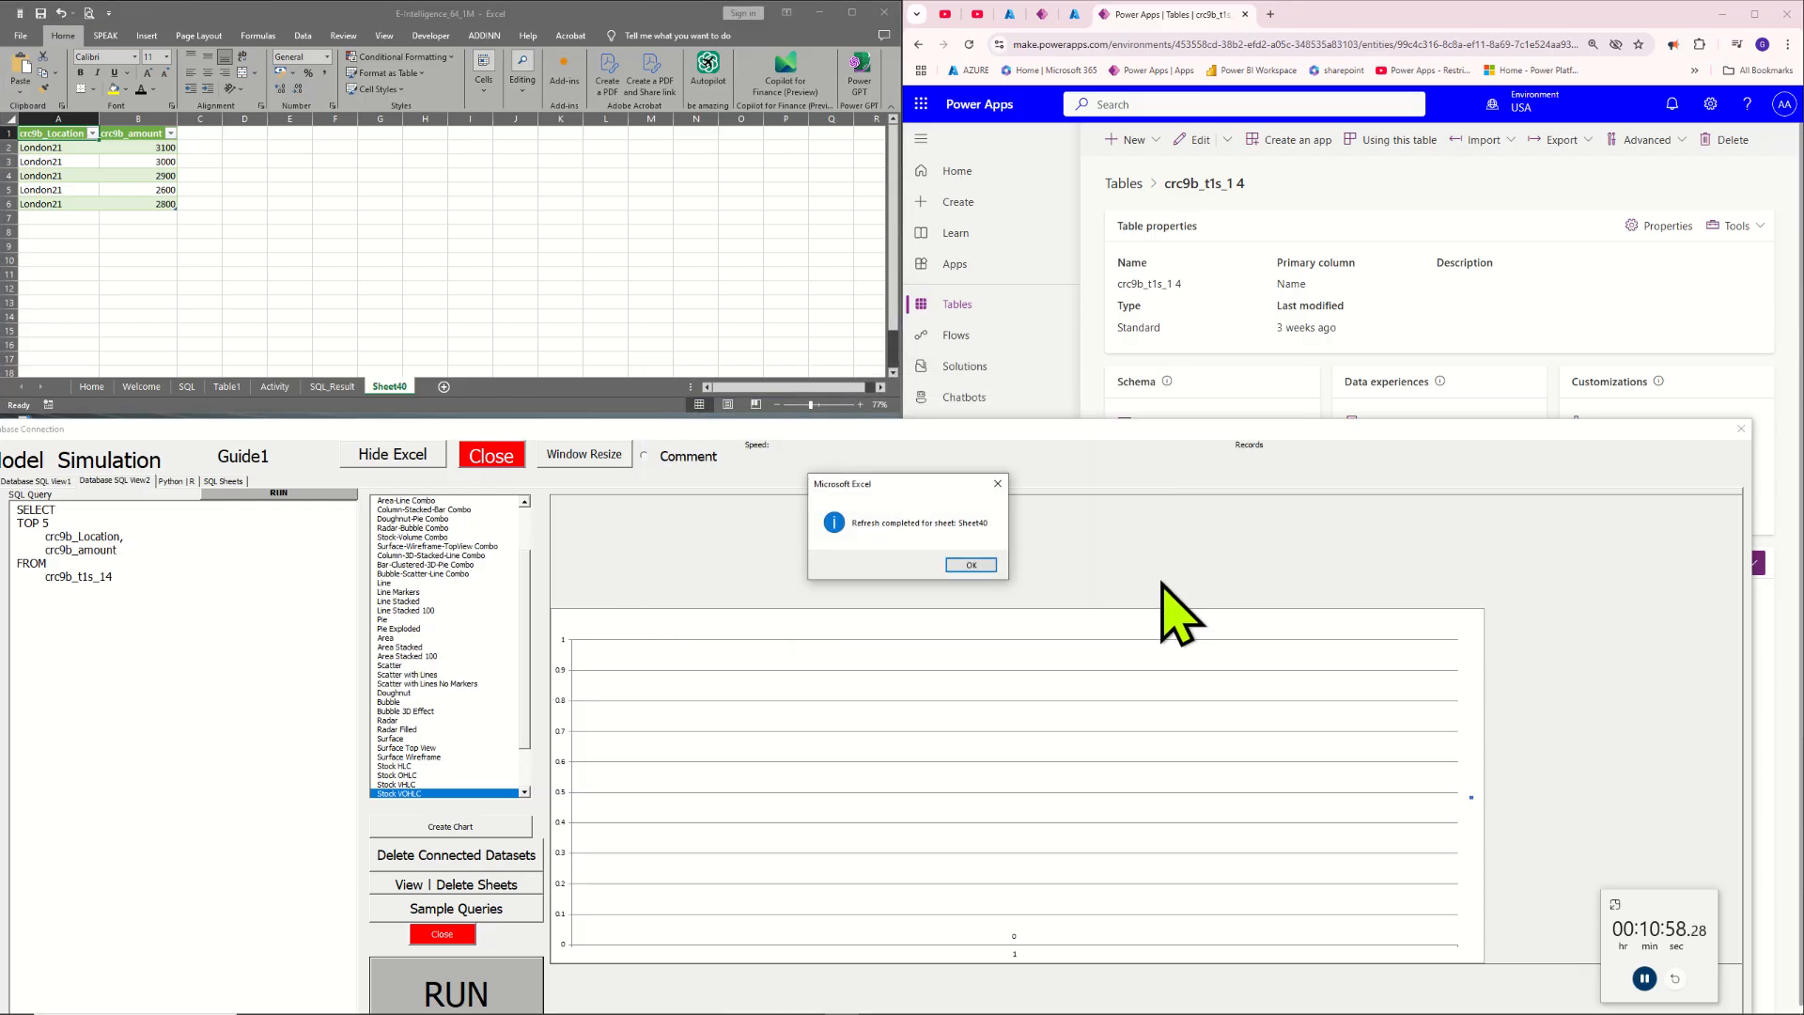
left_click(977, 565)
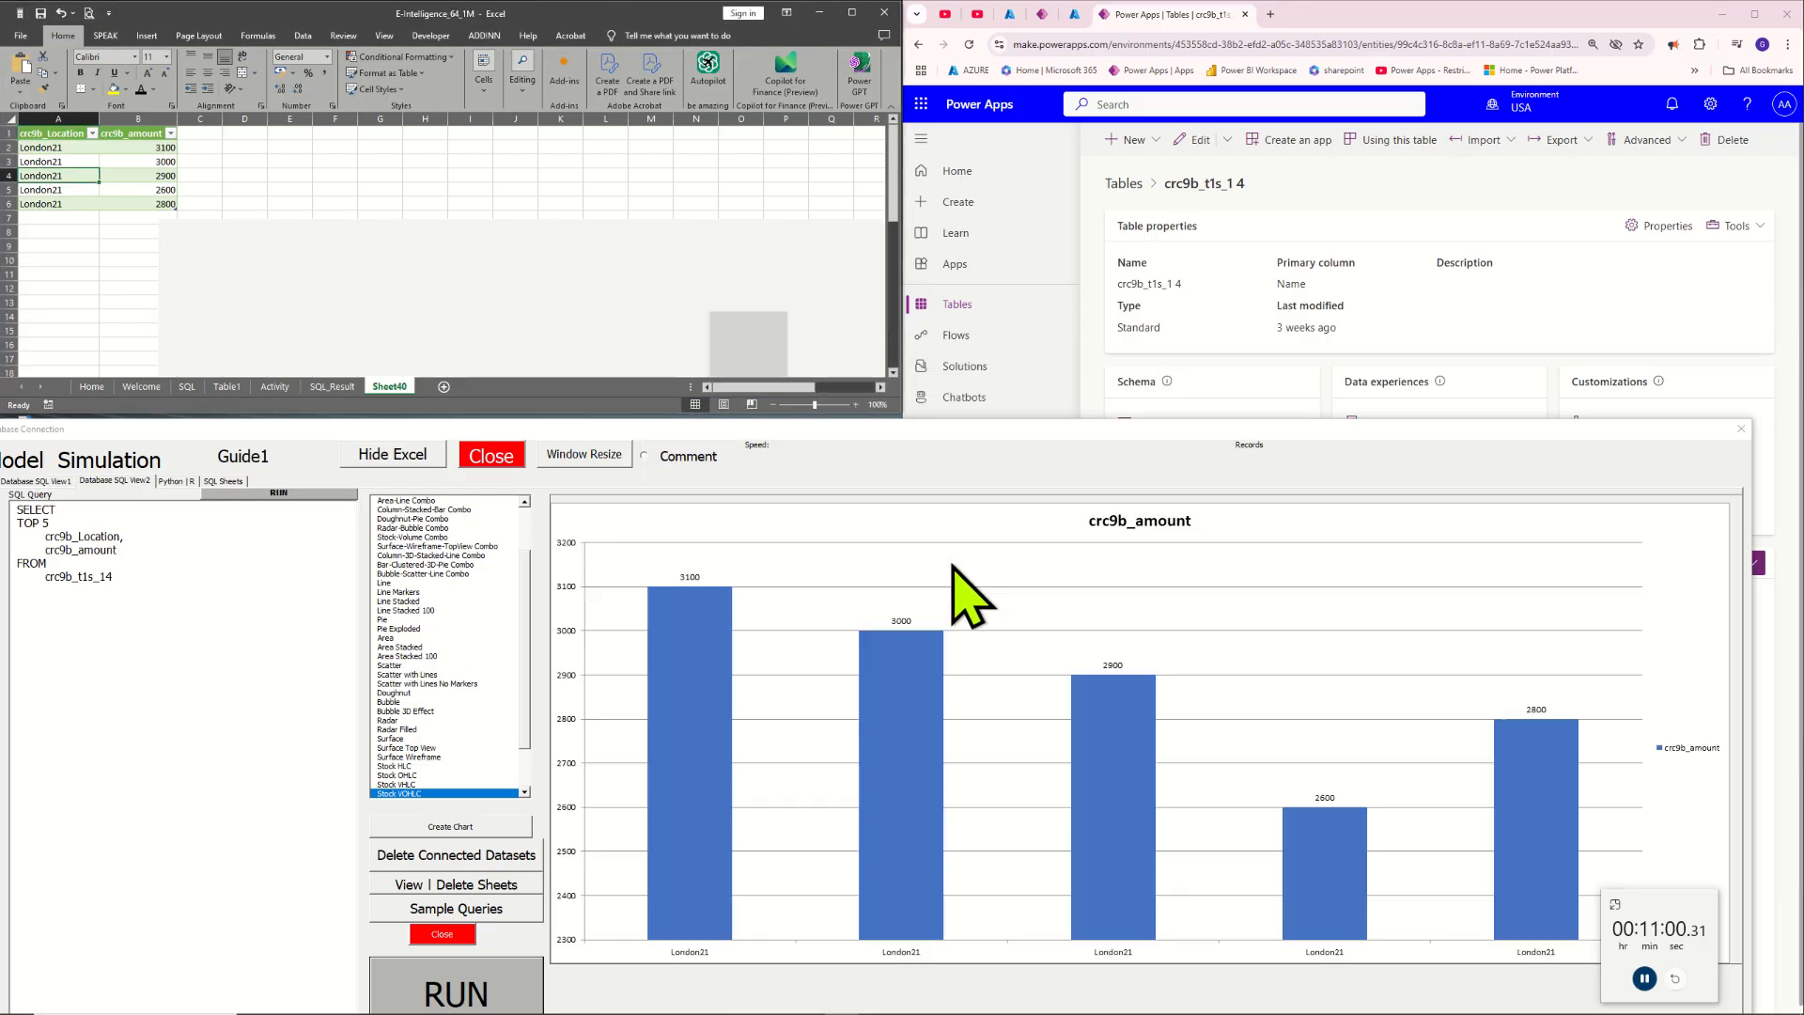
Bring the source table in Power Apps back into view and compare its data with the query
left_click(247, 588)
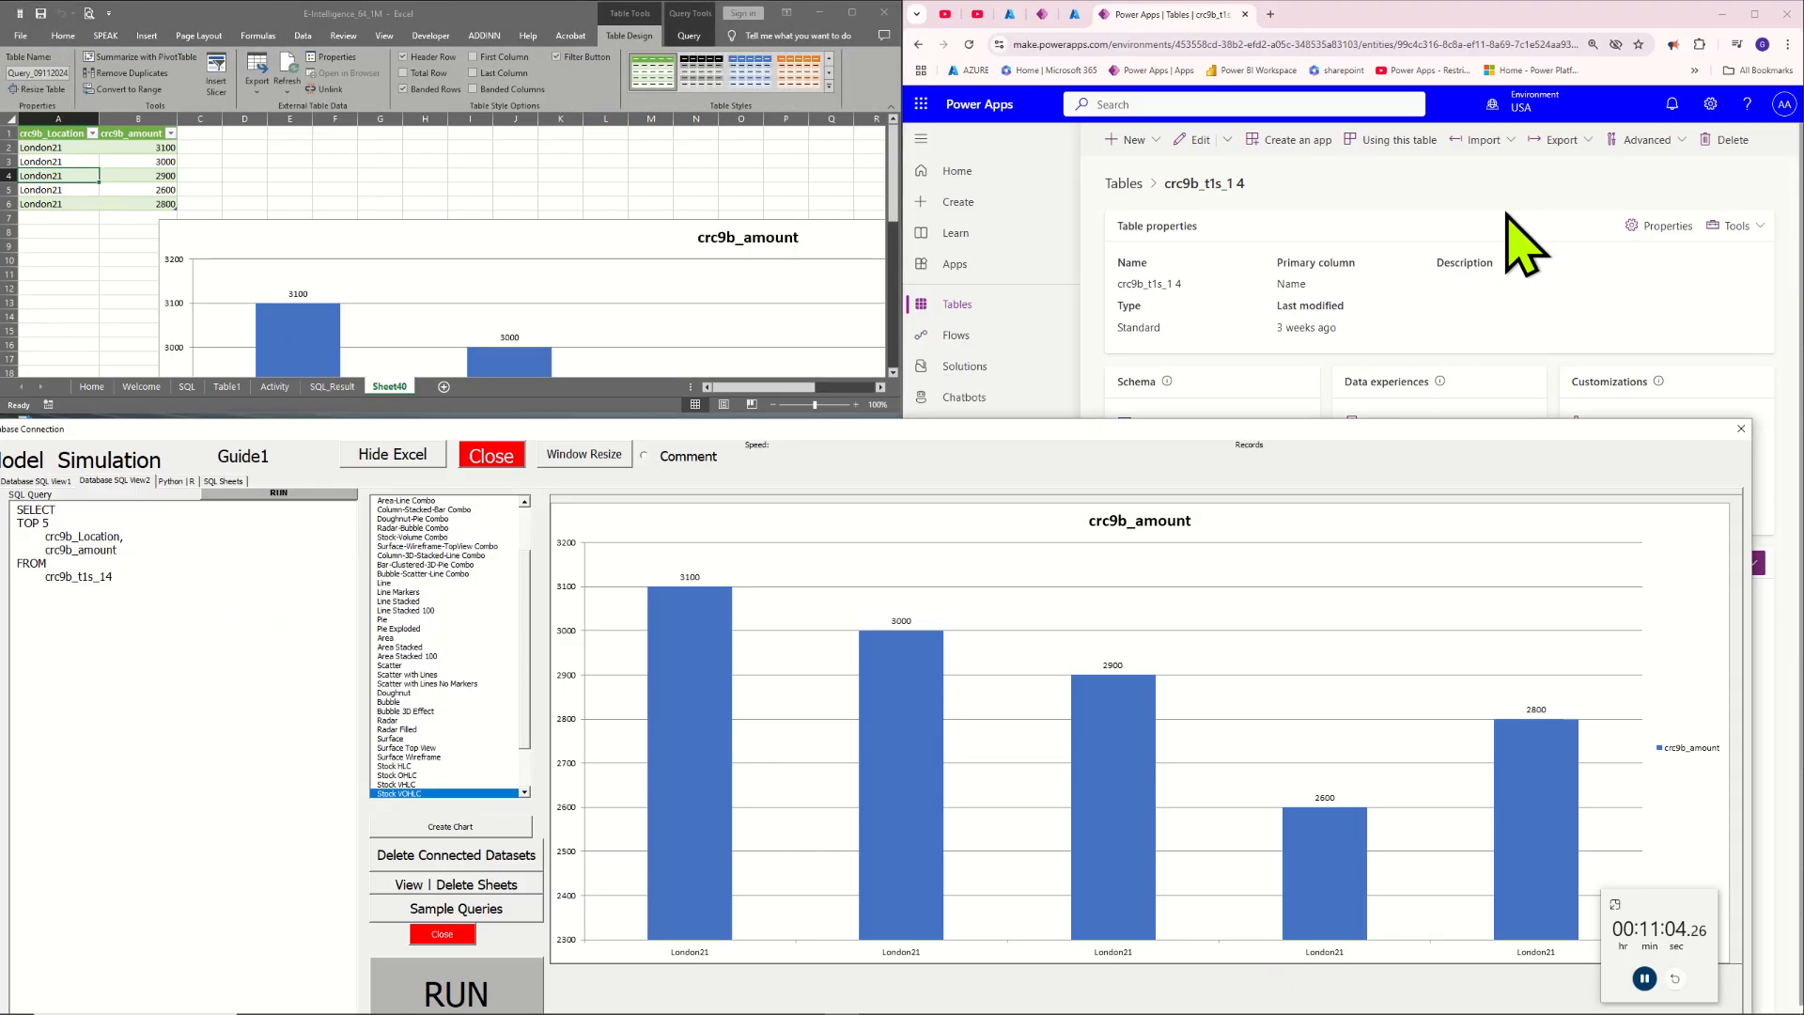
left_click(1779, 381)
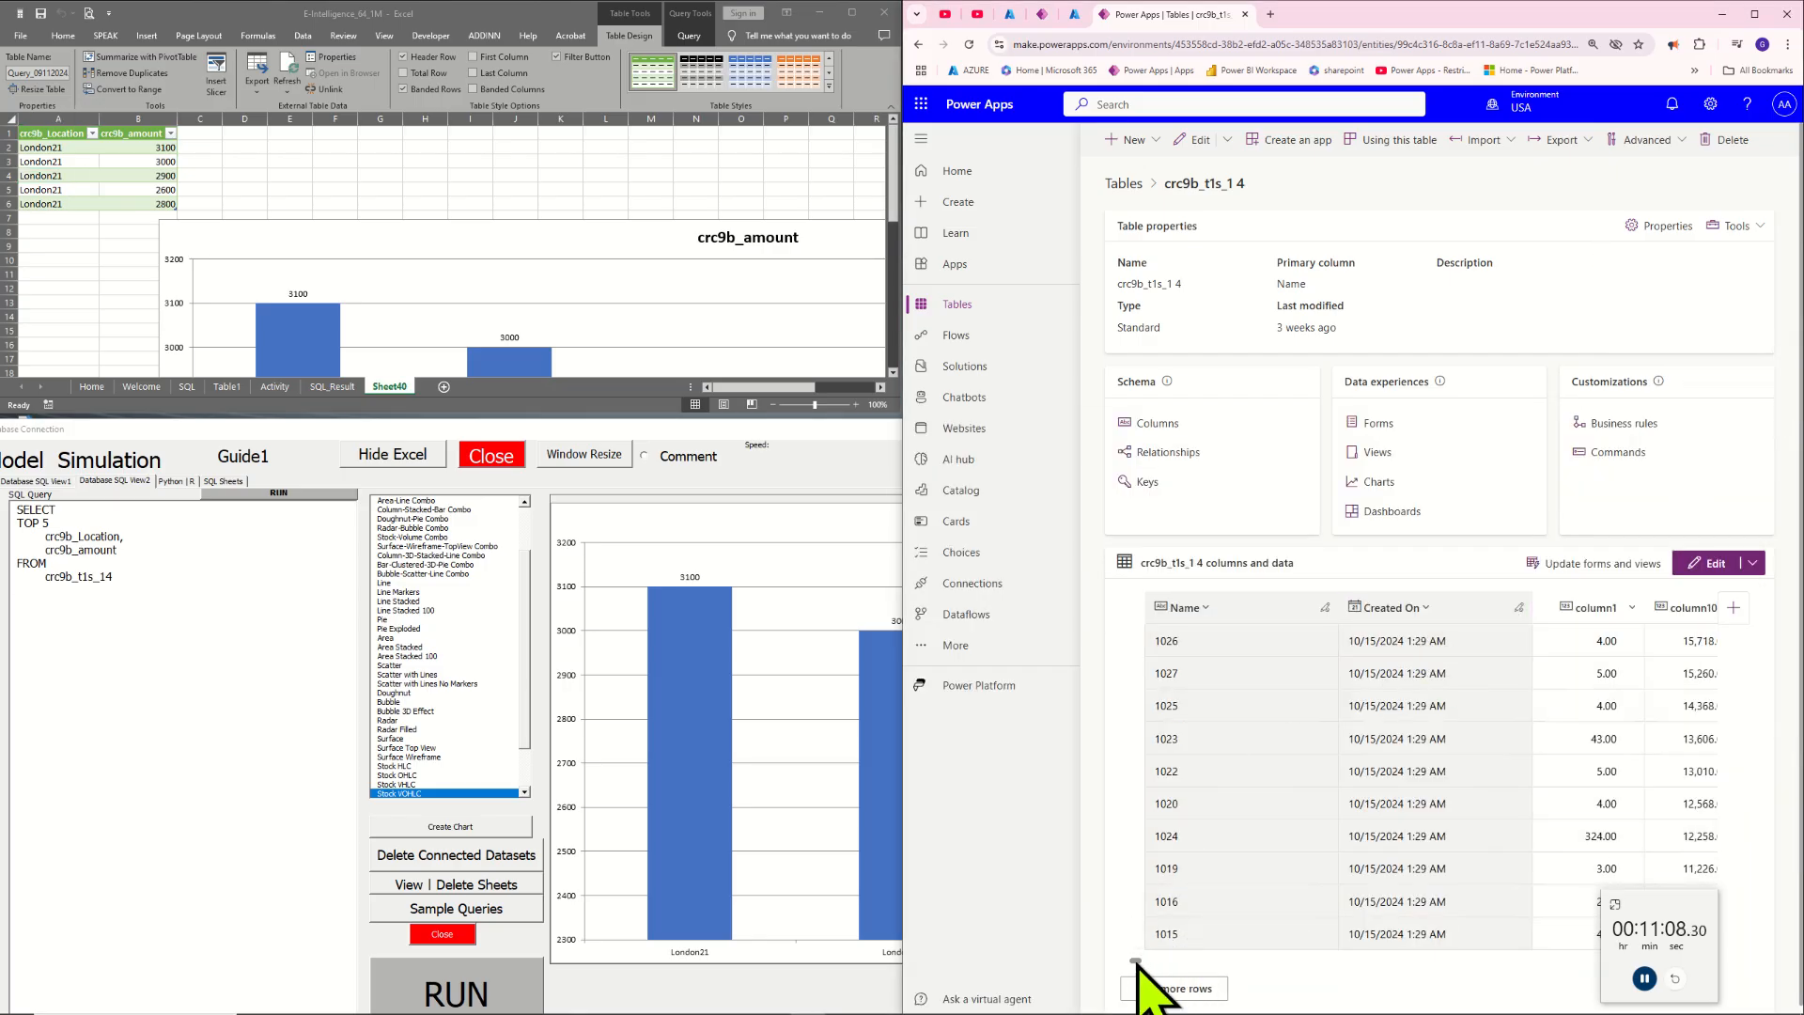
mouse_move(1136, 962)
left_mouse_down()
mouse_move(1372, 973)
mouse_move(1120, 953)
left_mouse_up()
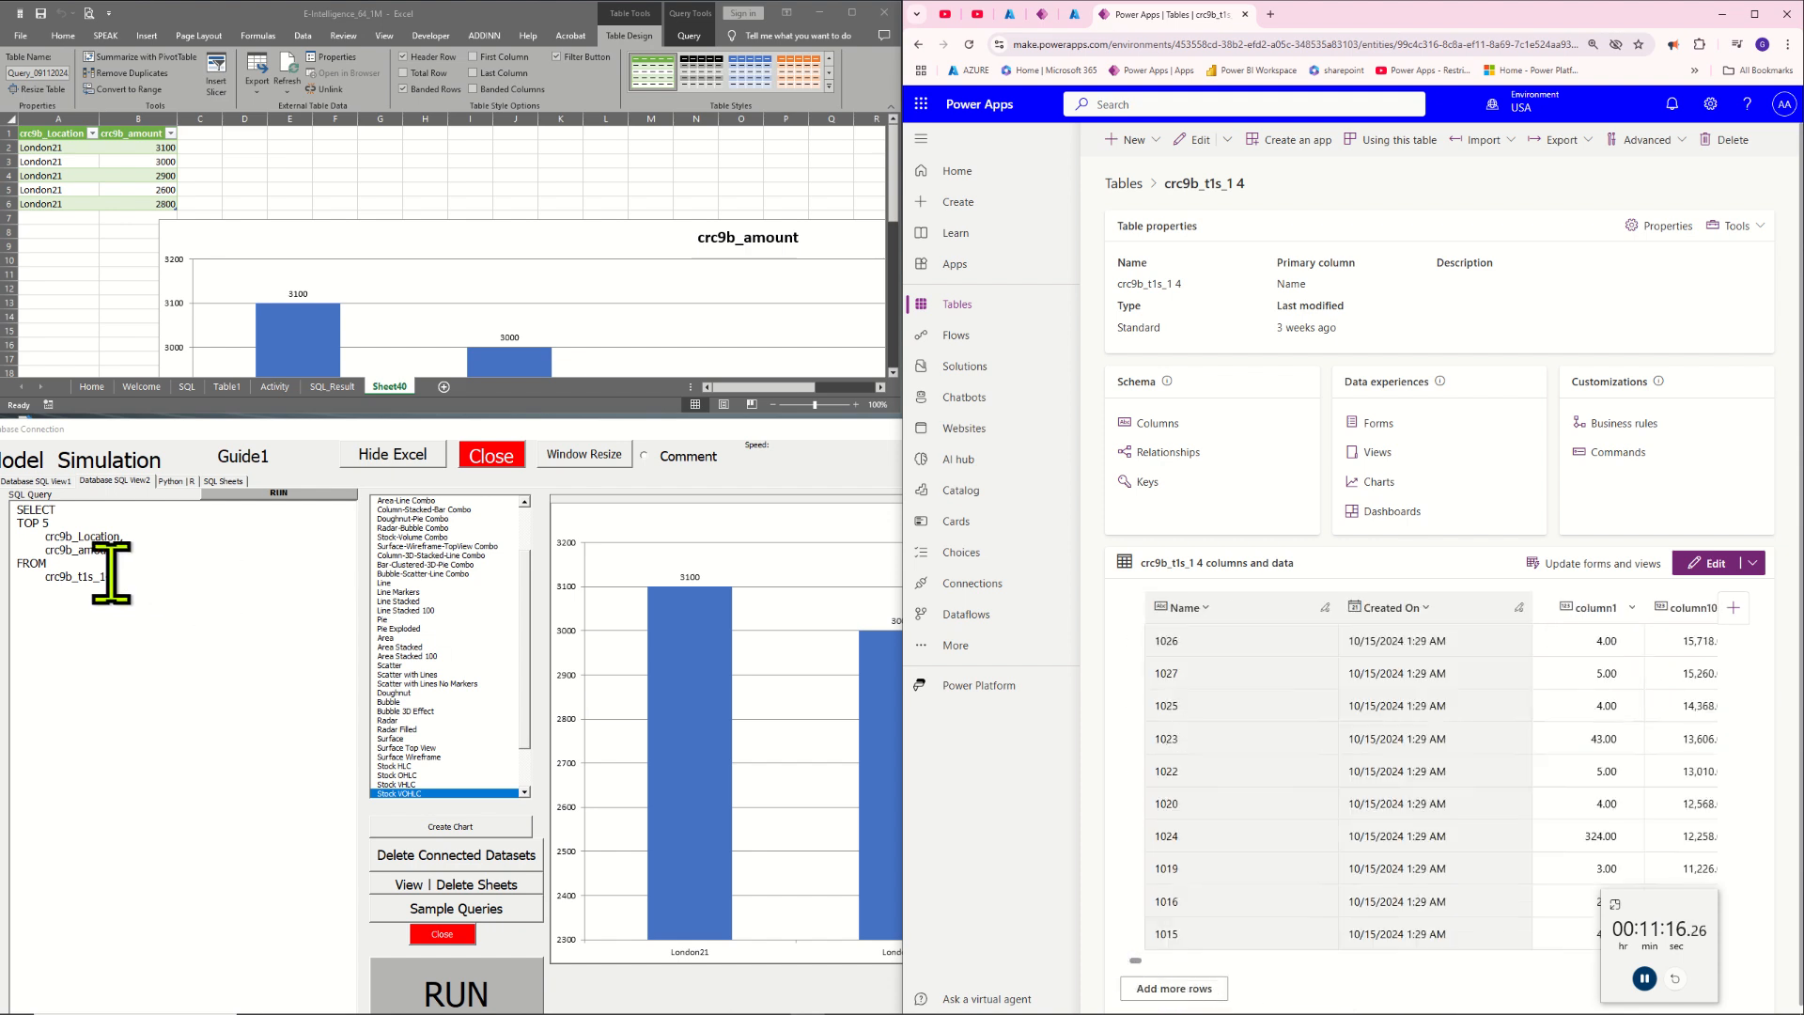
left_click(141, 543)
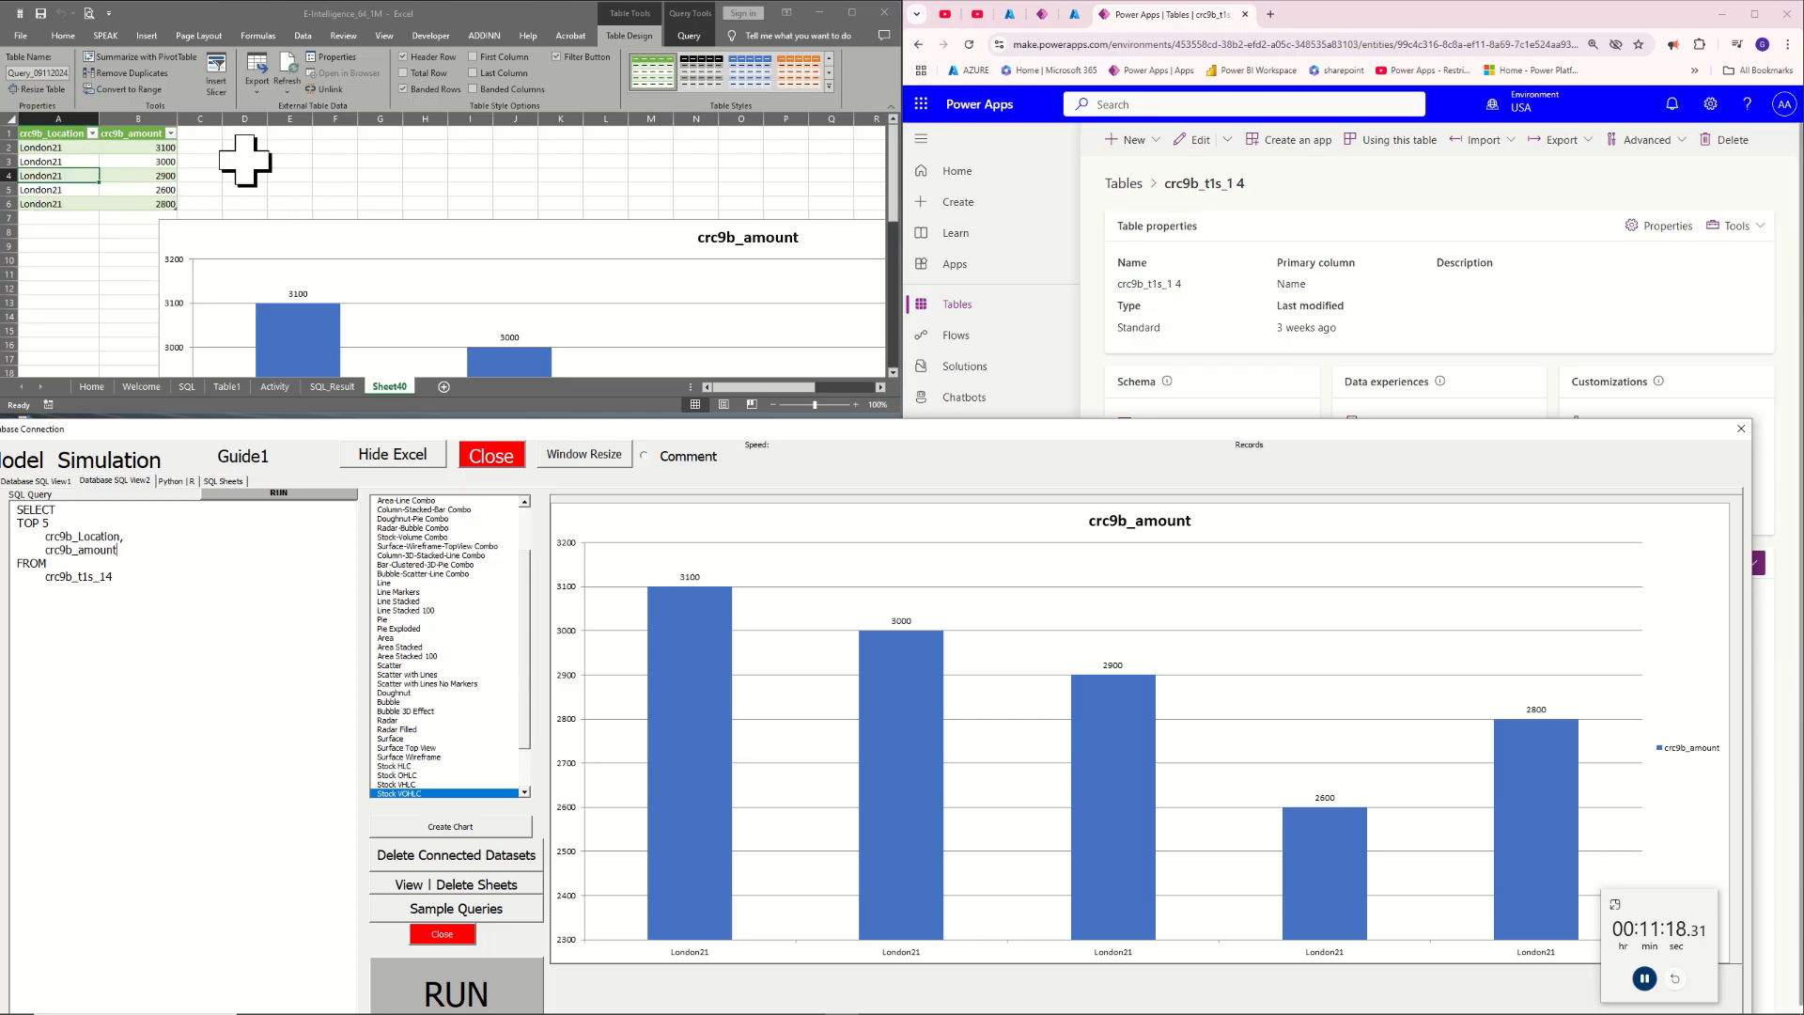
Enlarge the query result table on the new worksheet to about 190% and inspect its rows
left_click(181, 179)
left_click(198, 176)
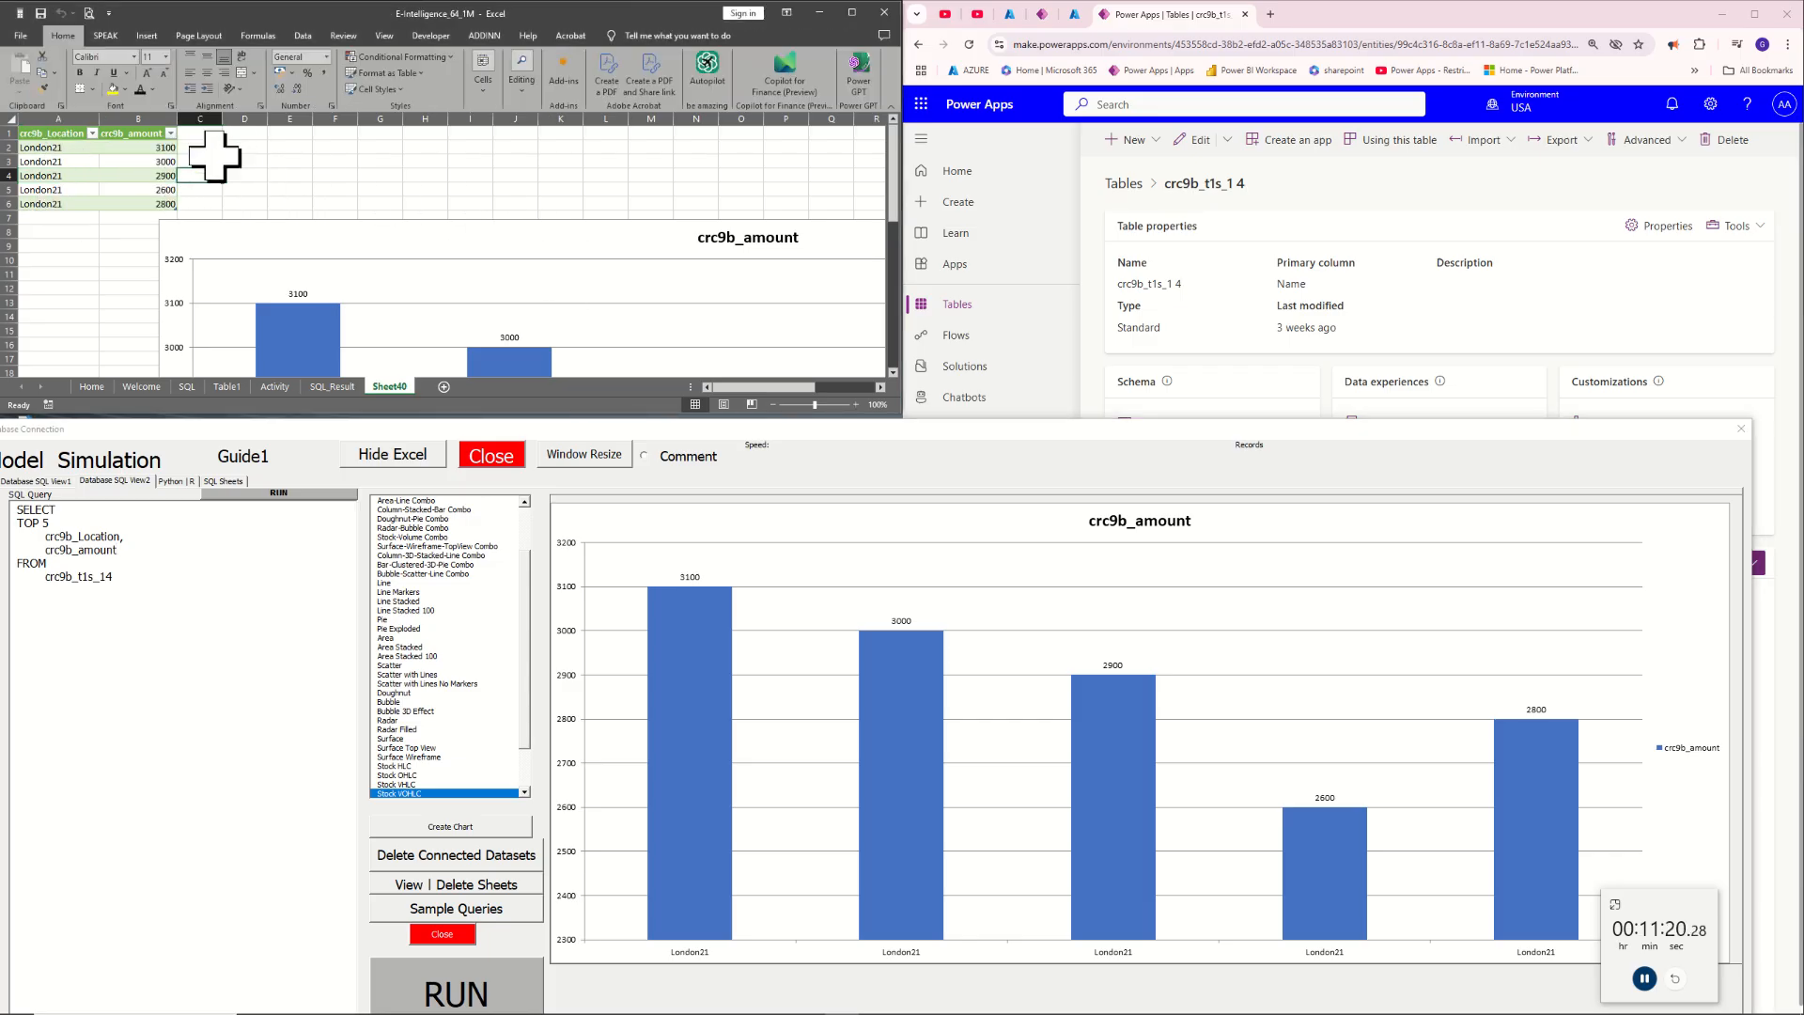
scroll(254, 173, "up", 1)
scroll(272, 185, "up", 4)
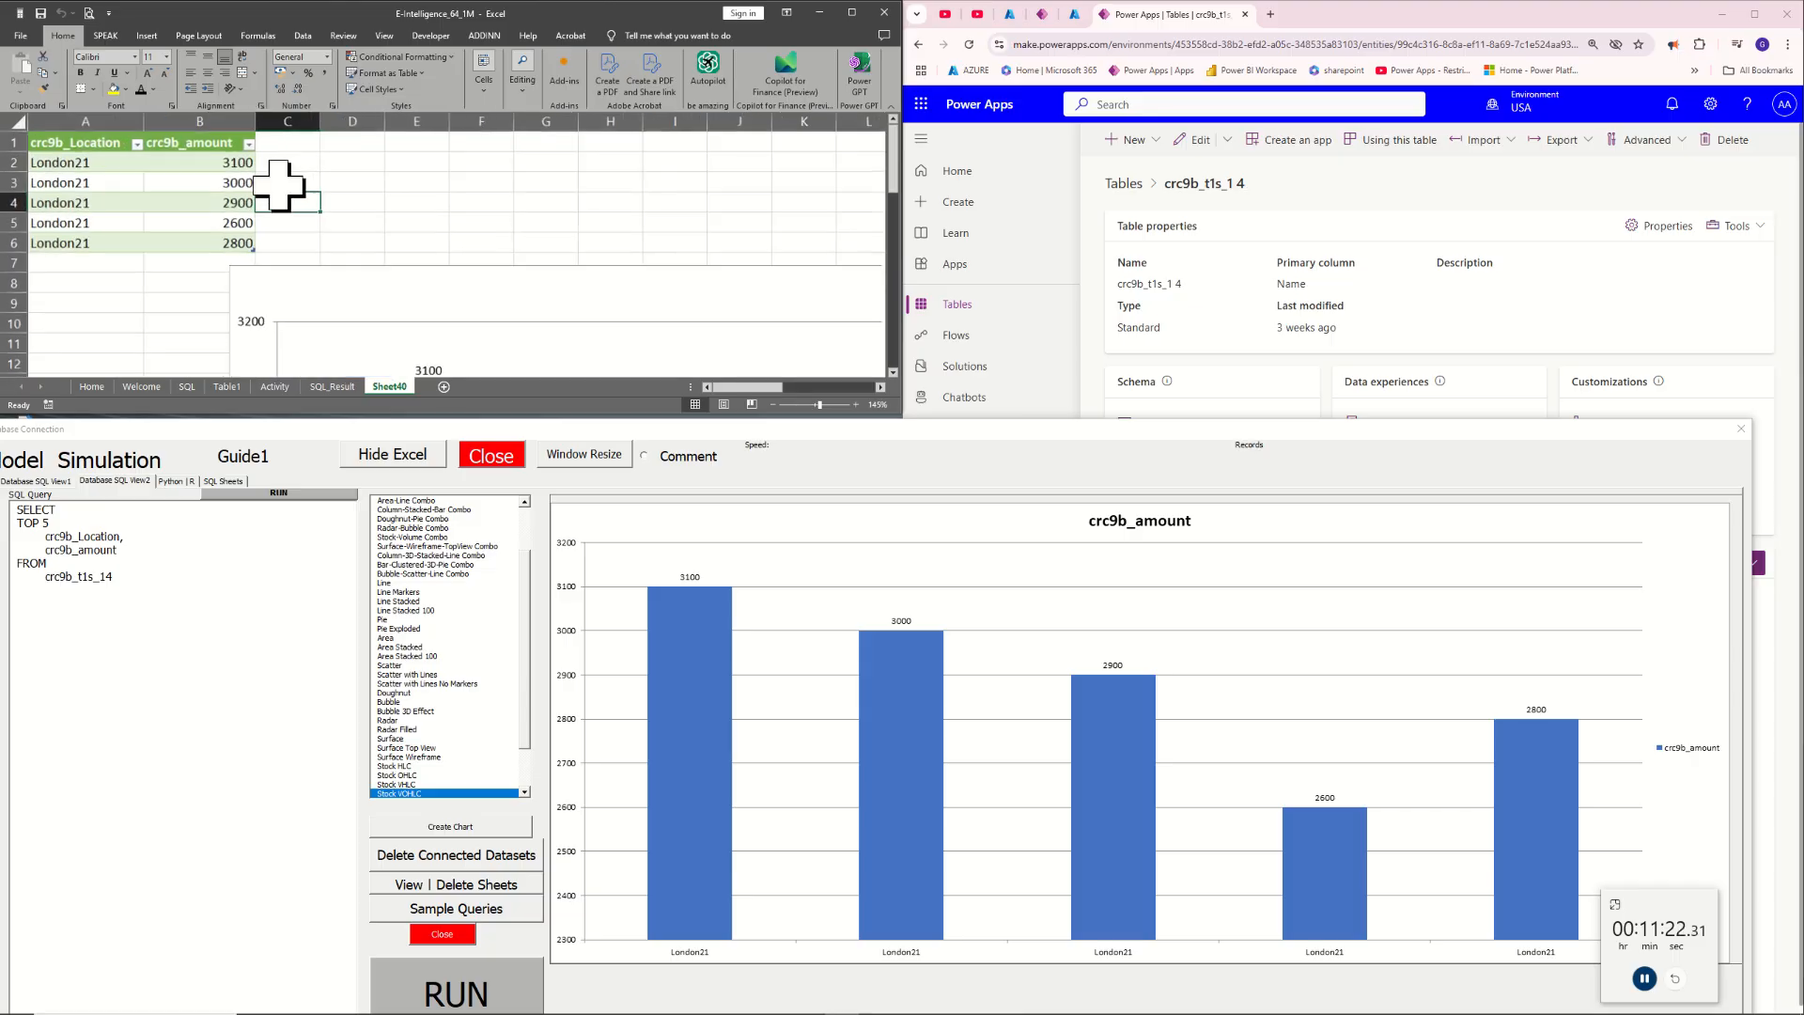
scroll(345, 199, "up", 1)
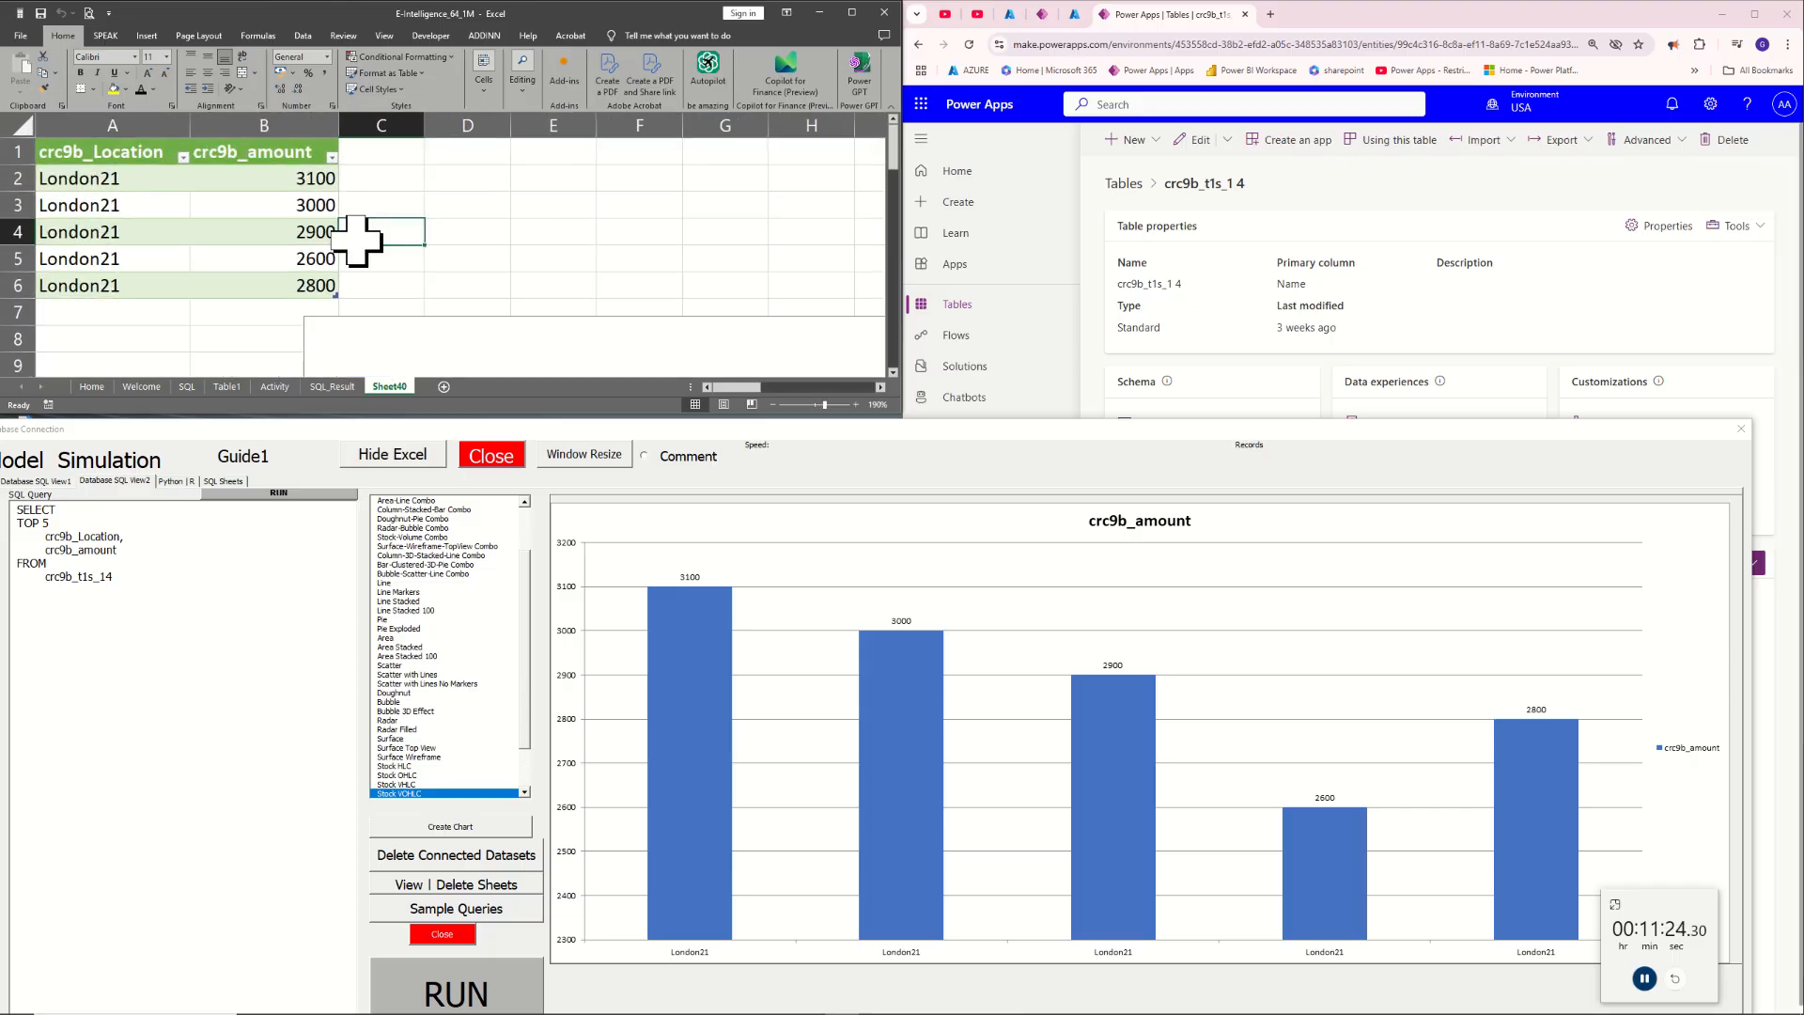
Examine the crc9b_Location and crc9b_amount columns of the result table alongside the SQL query
left_click(122, 174)
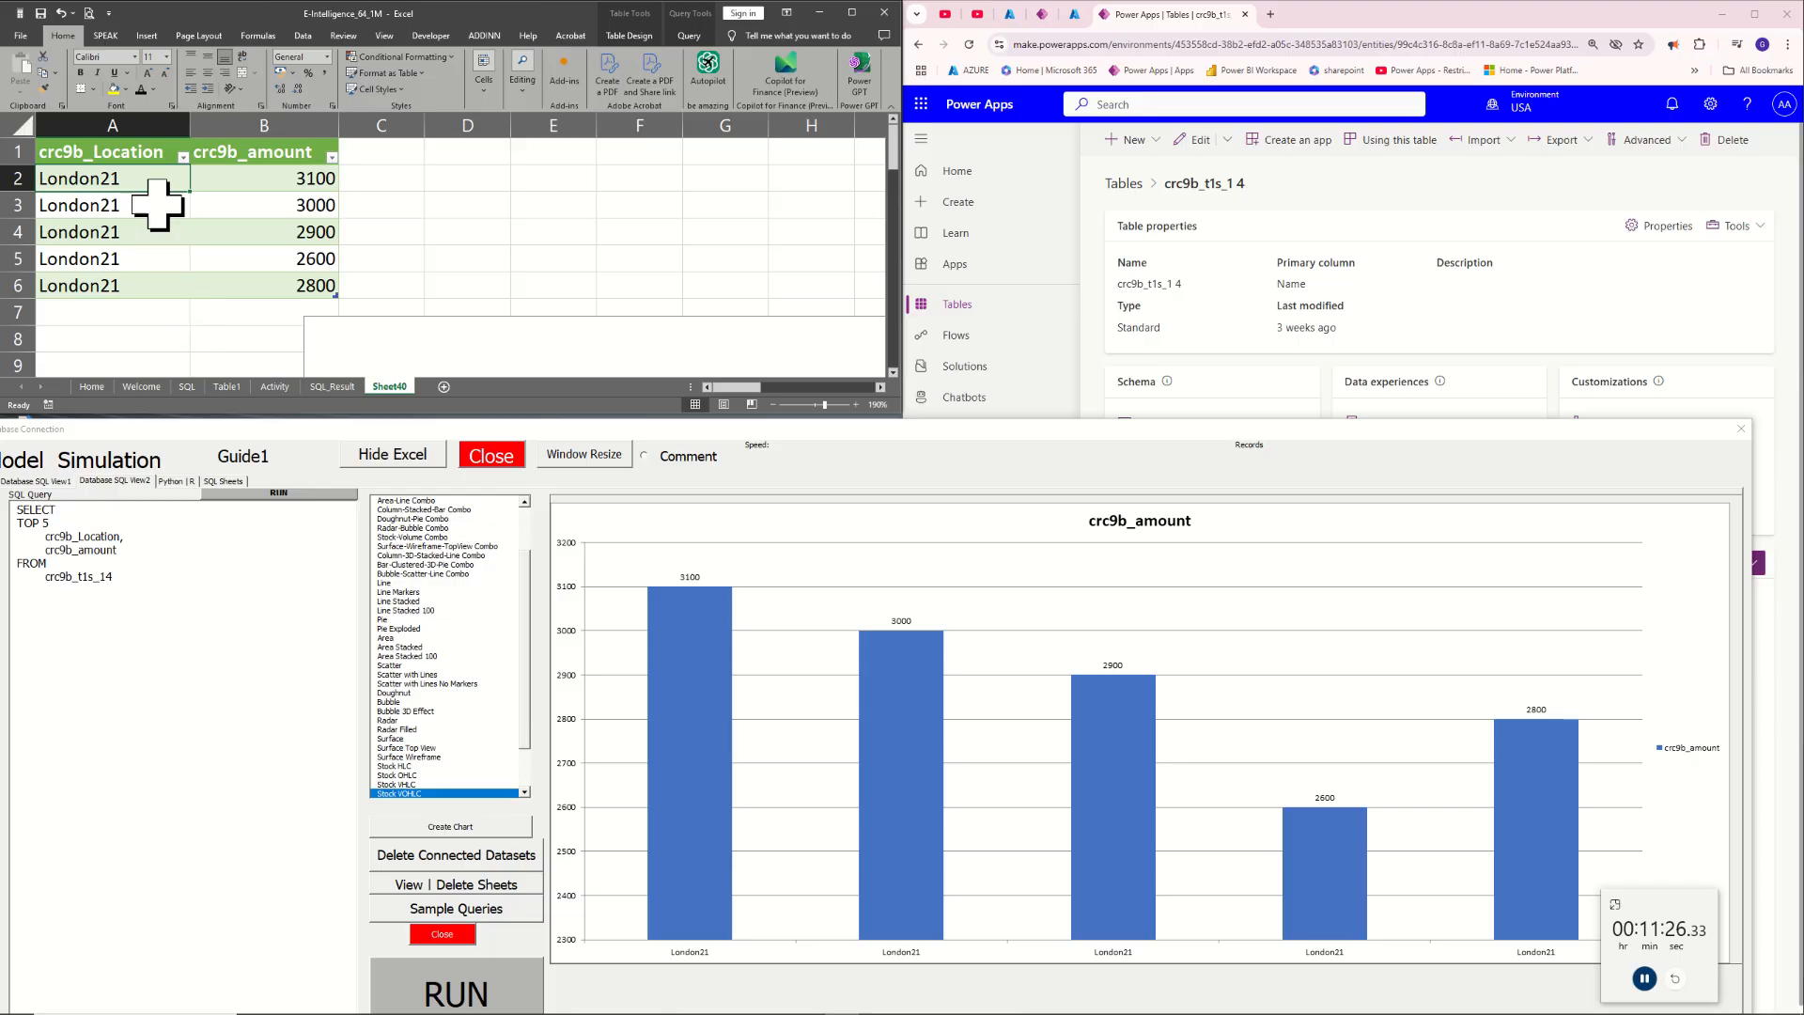
left_click(141, 125)
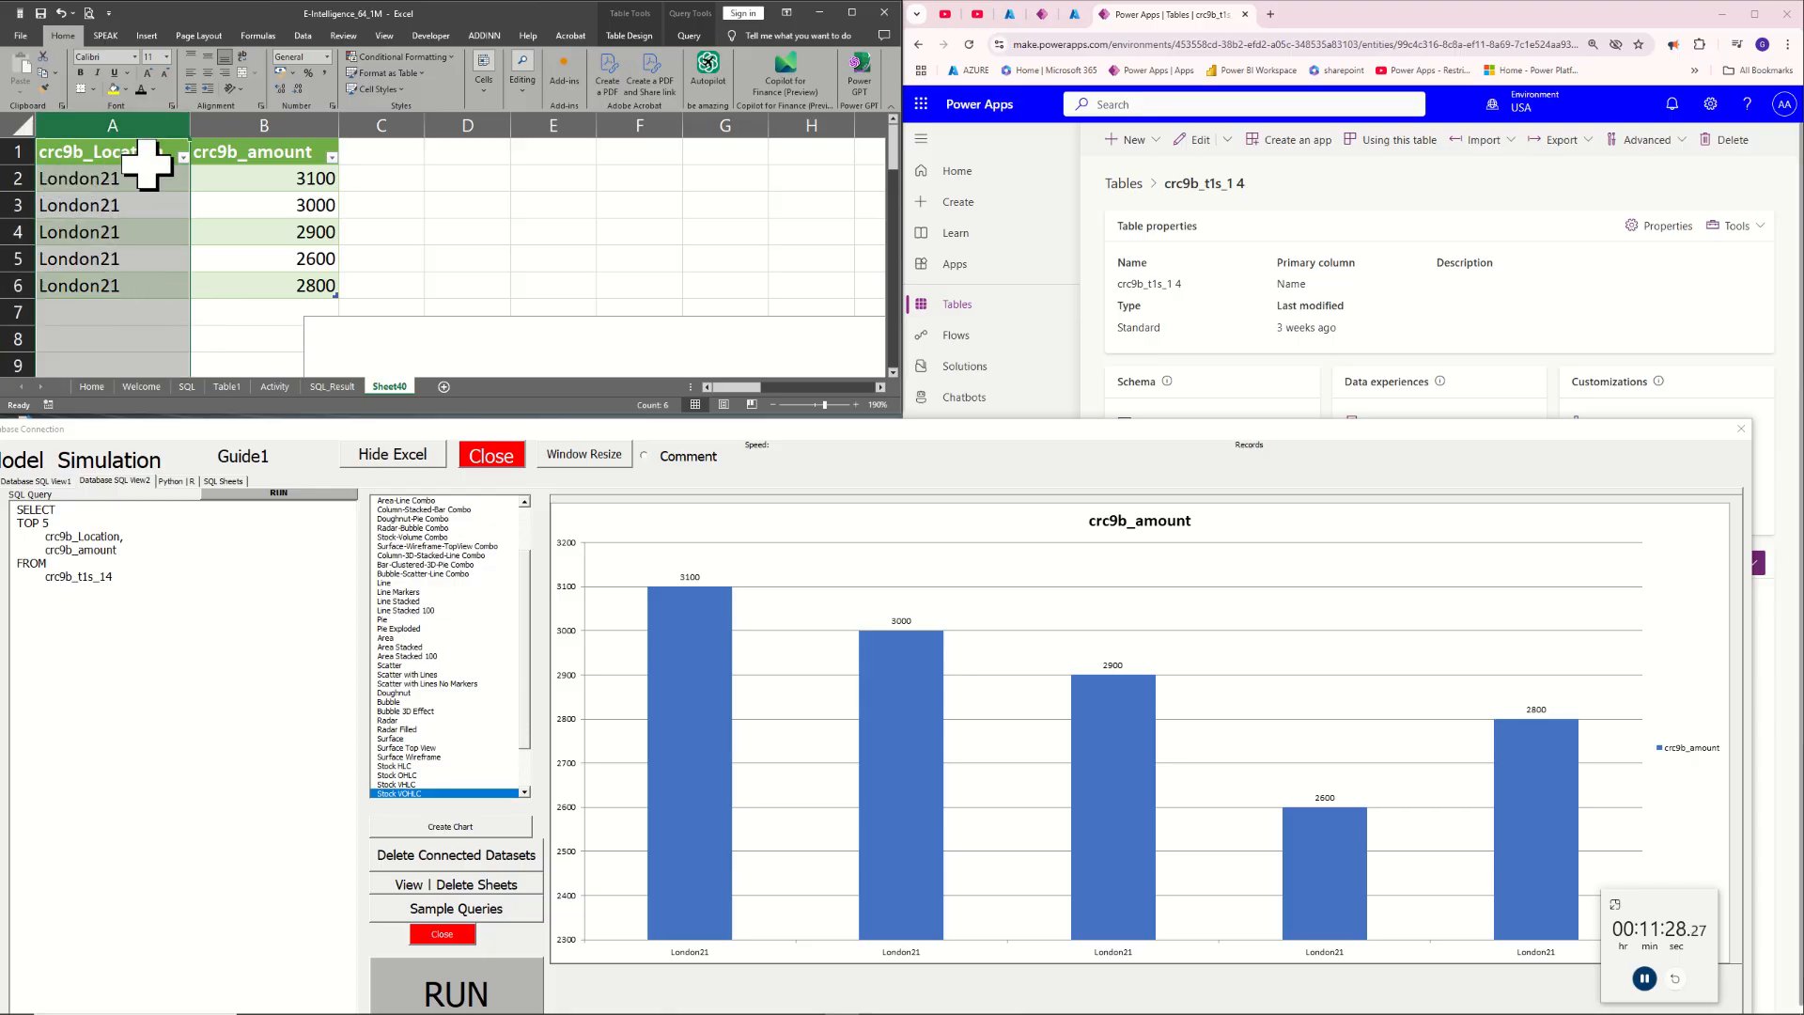
left_click(279, 122)
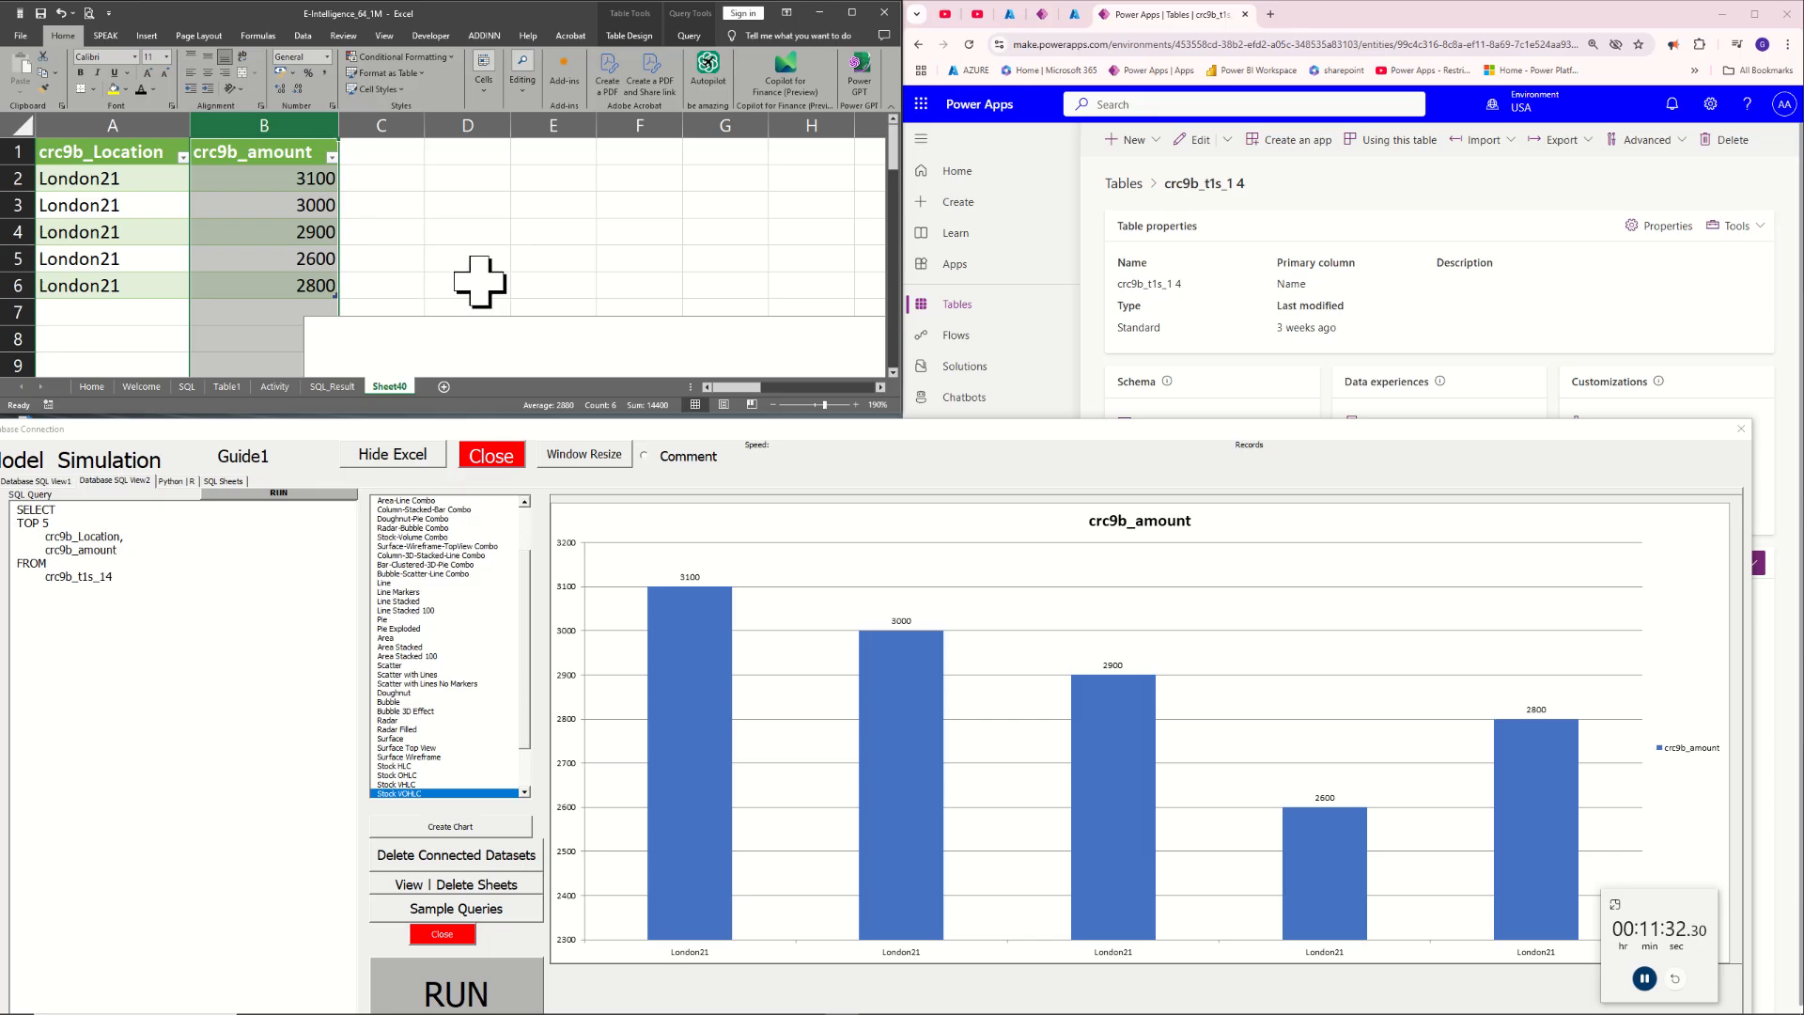
left_click(178, 604)
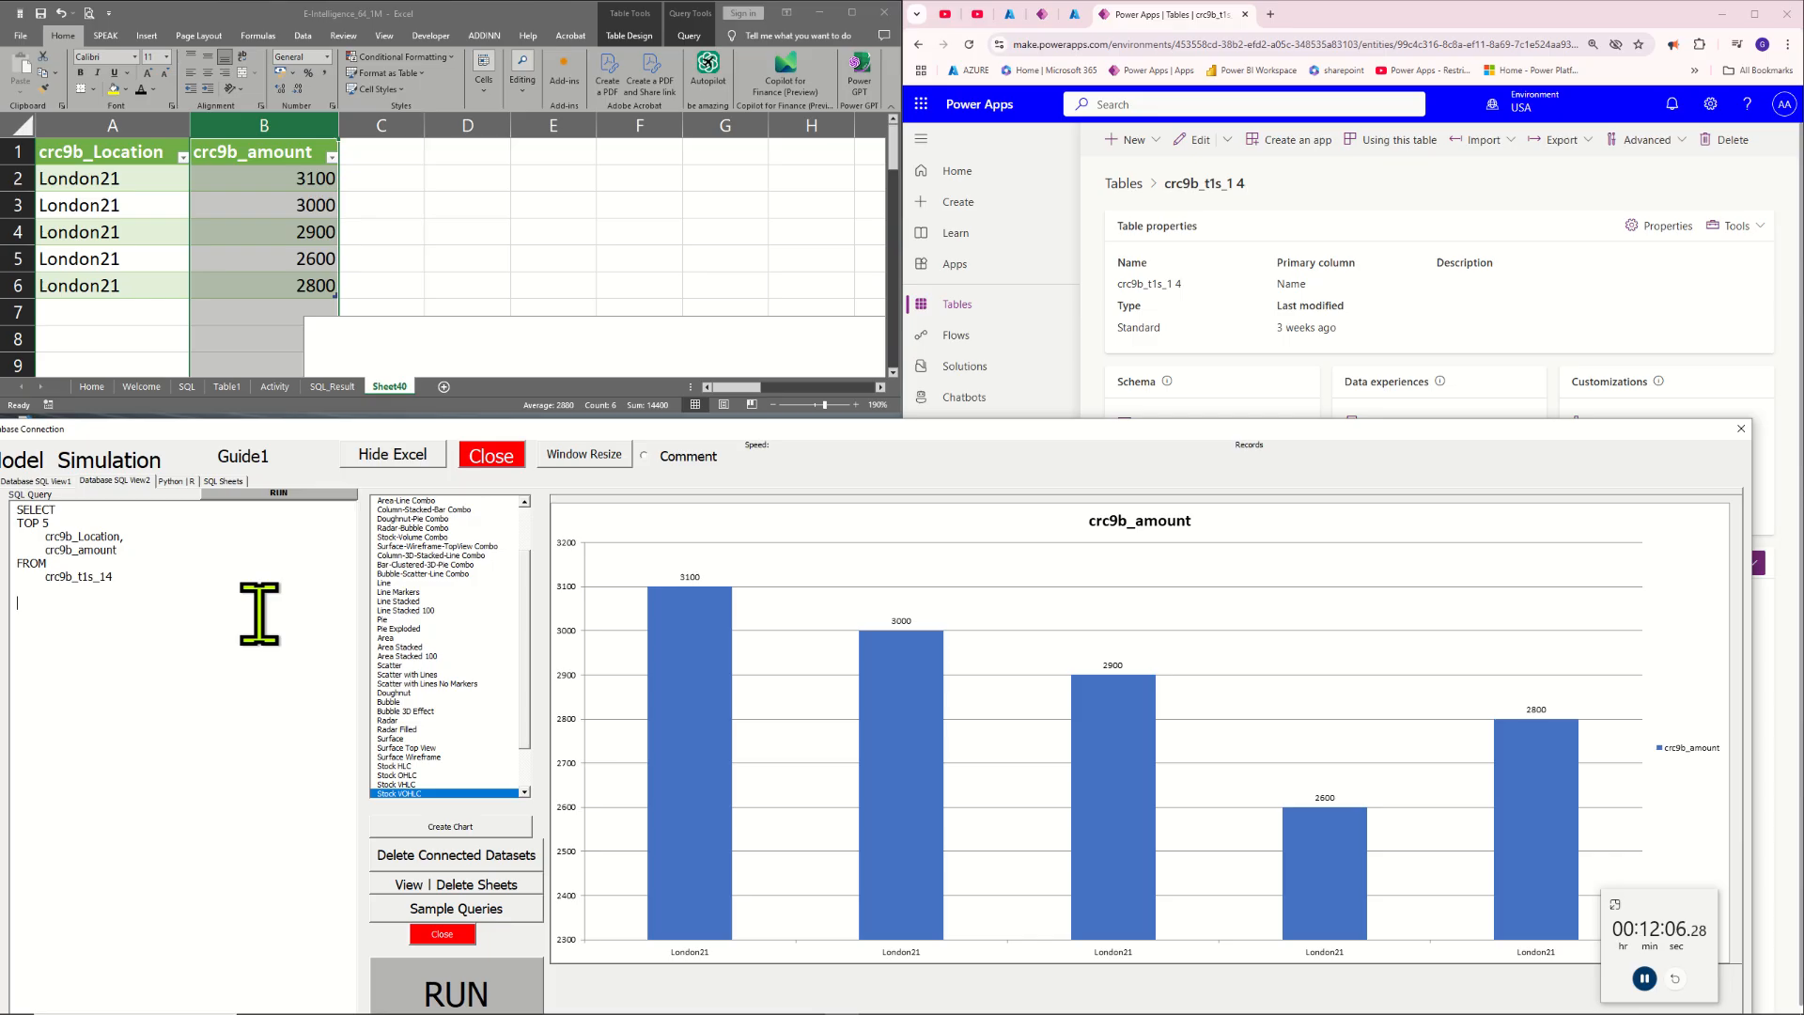
left_click(468, 247)
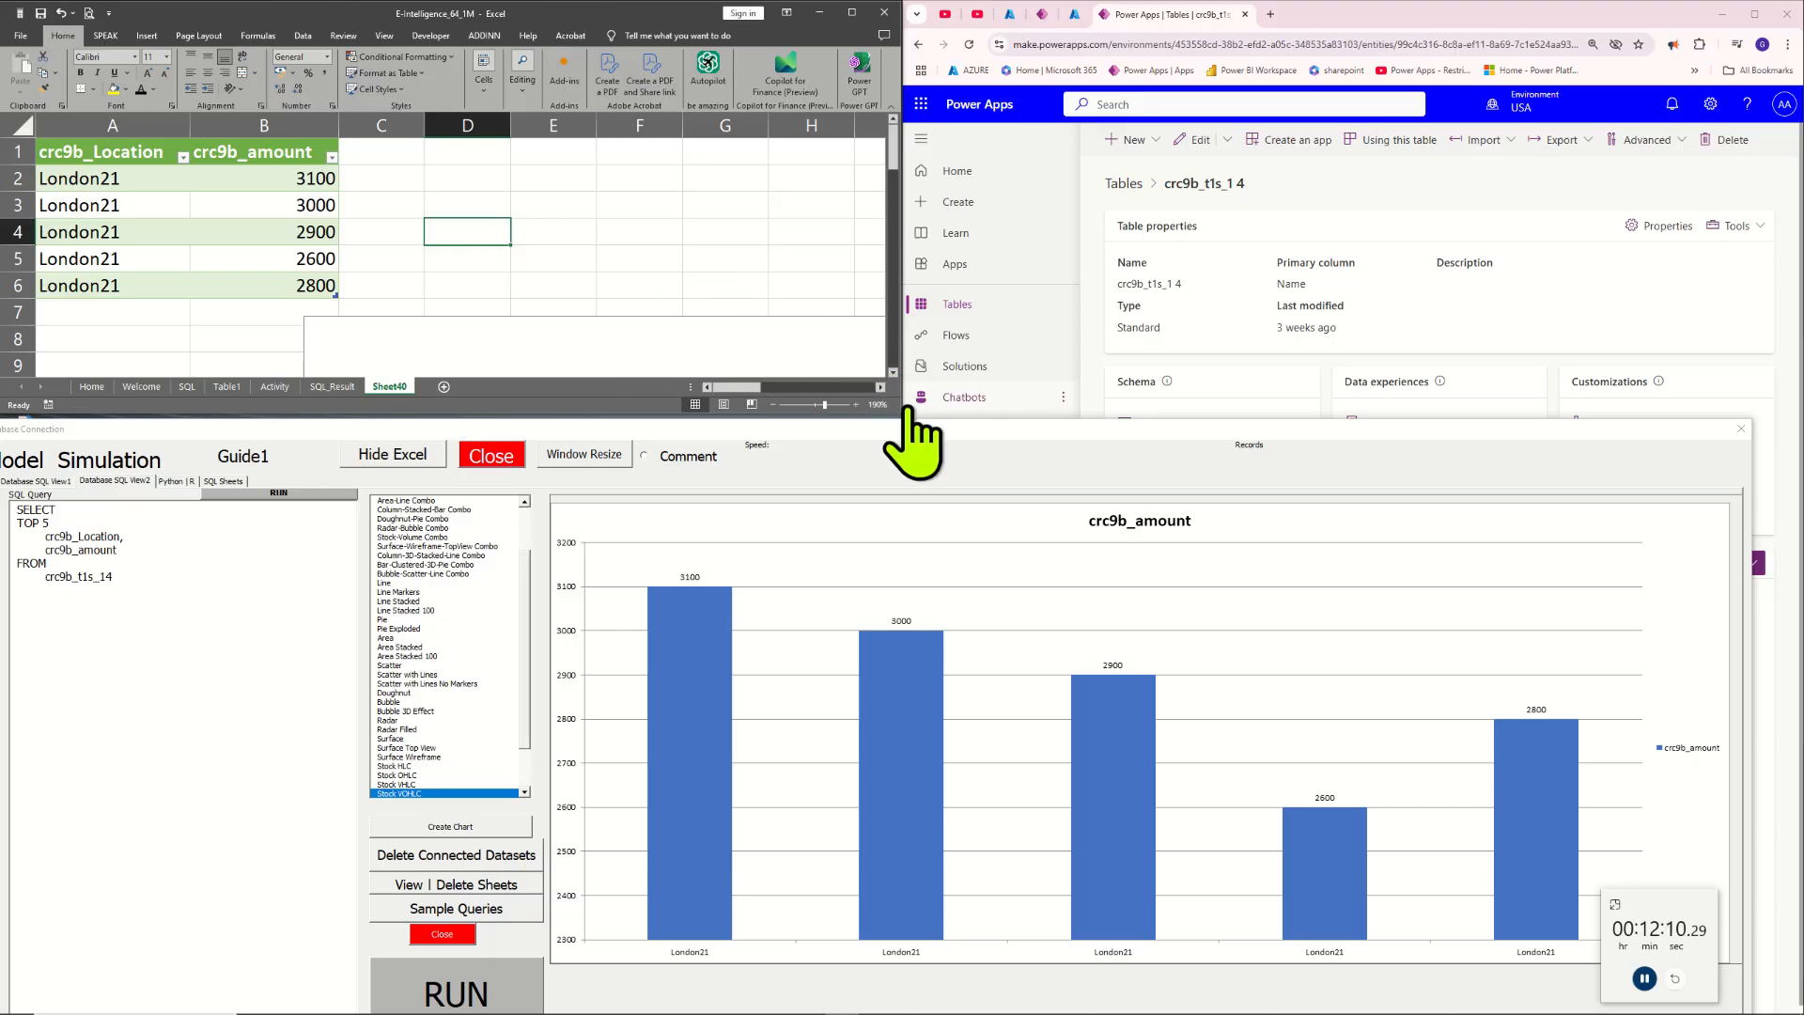
Enlarge the workbook window and zoom out the result sheet to inspect the whole crc9b_amount chart beside its table
left_click_drag(903, 413, 1294, 653)
left_click(878, 234)
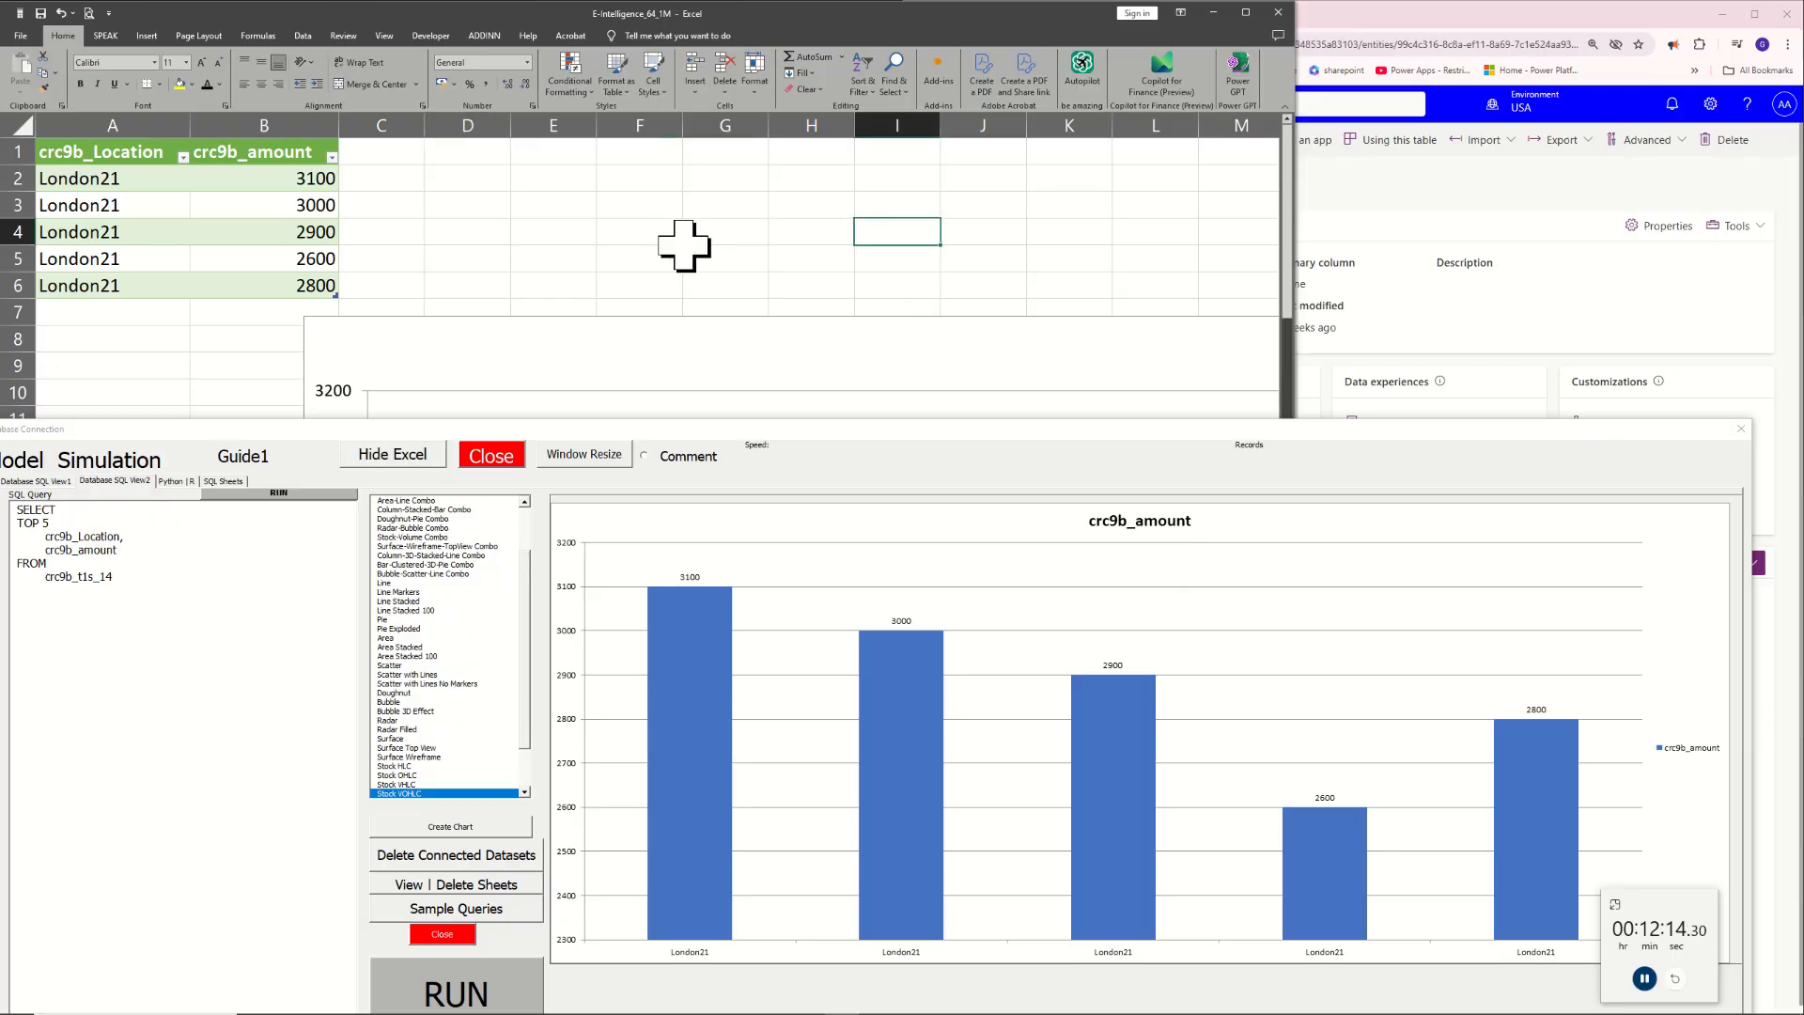
scroll(683, 247, "down", 5)
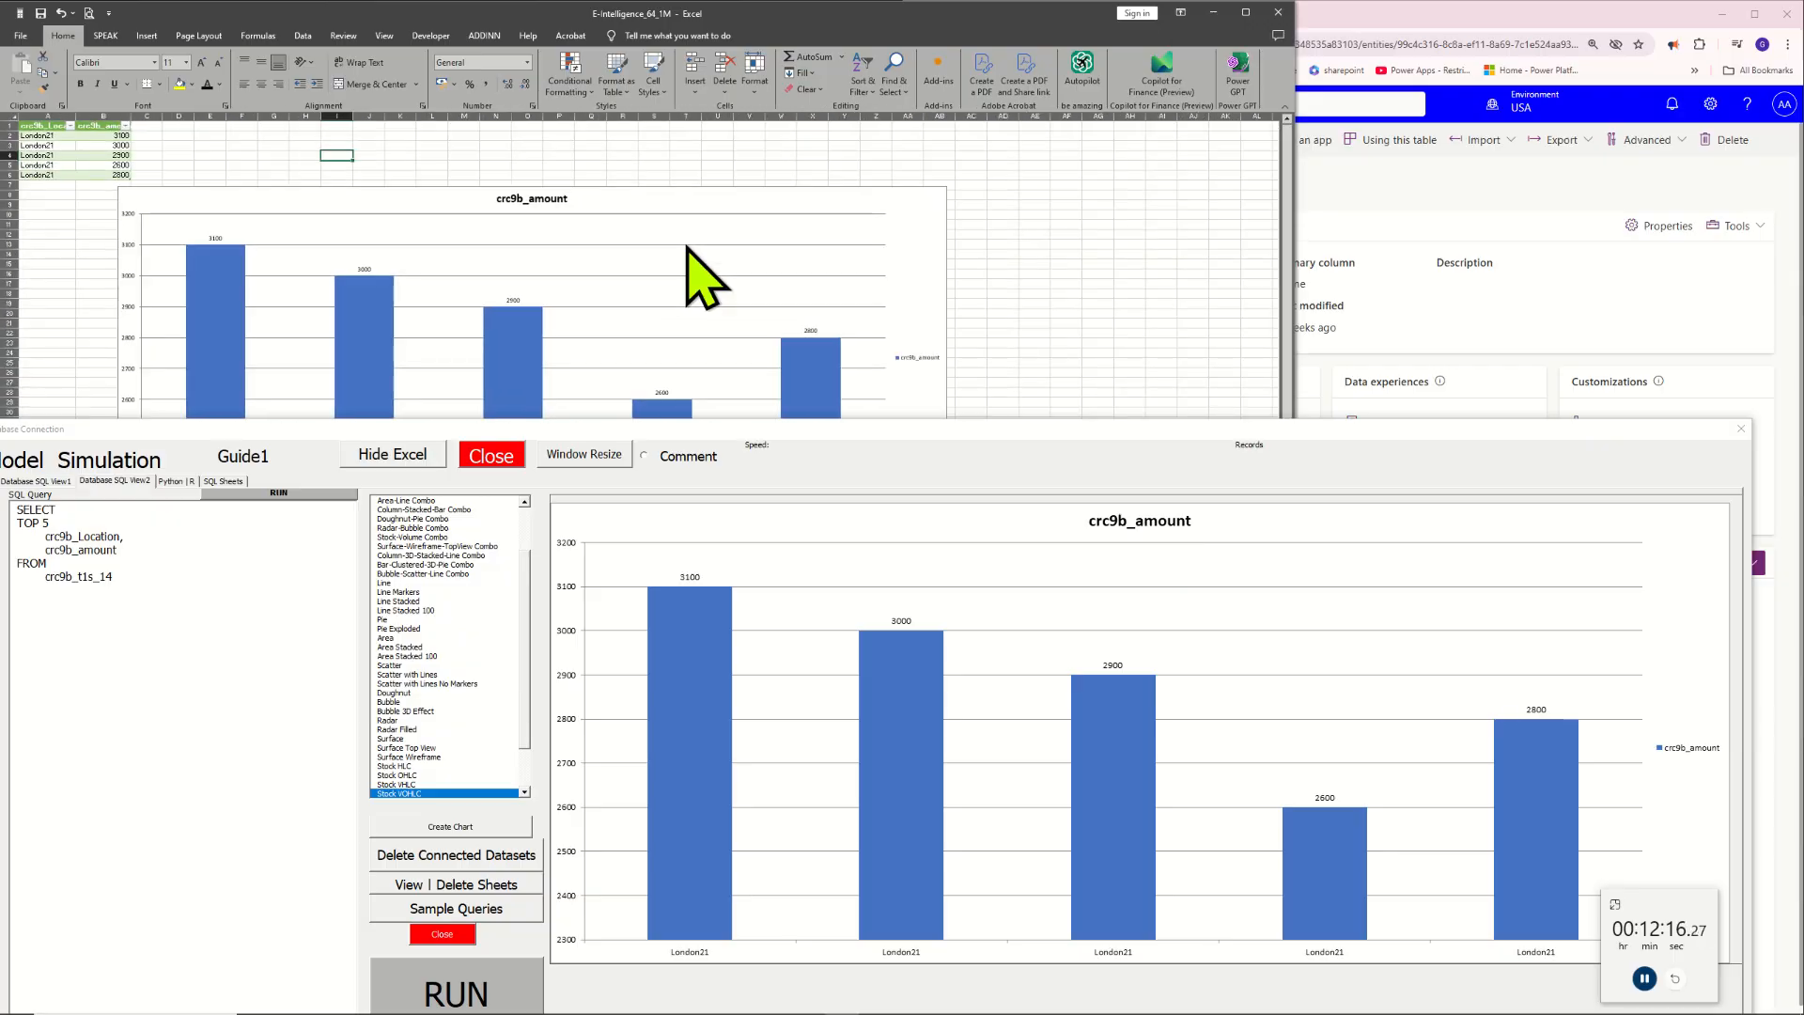
scroll(700, 277, "down", 2)
left_click(611, 283)
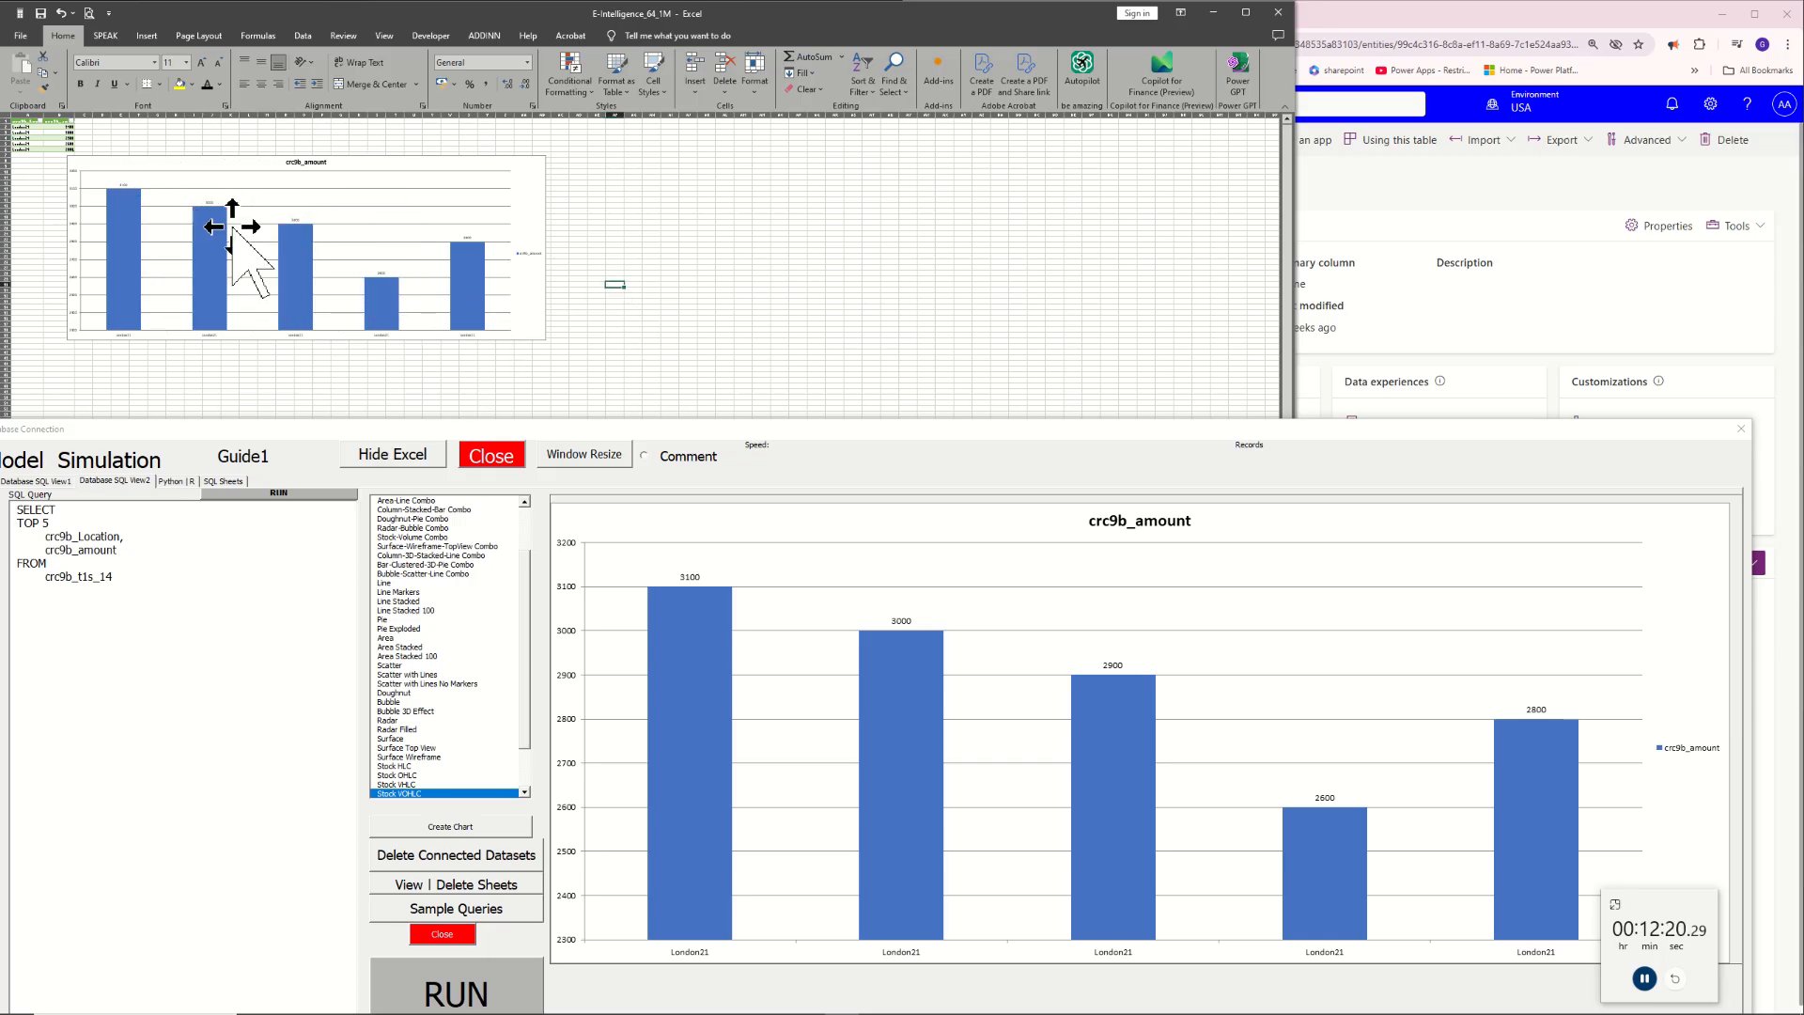
left_click(611, 217)
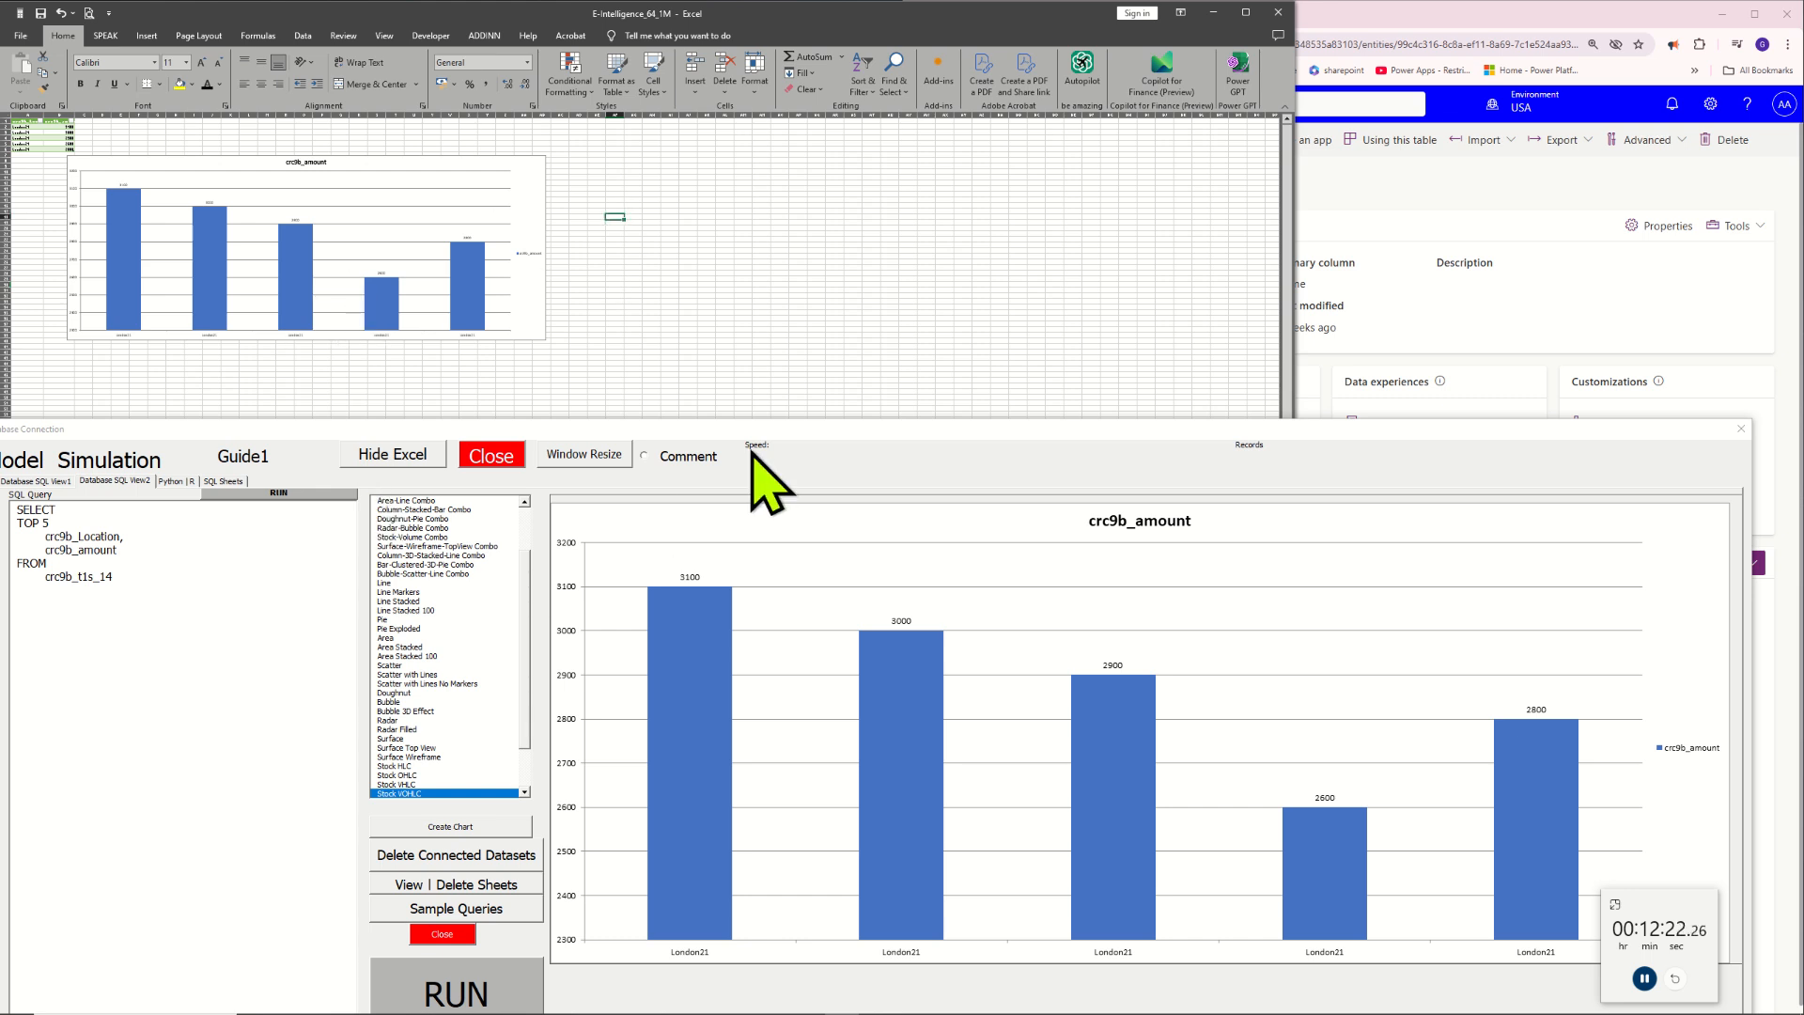
Add a Light Green comment to the activity history above the SQL script, with the text "TOP 5 RECORDS"
left_click(695, 460)
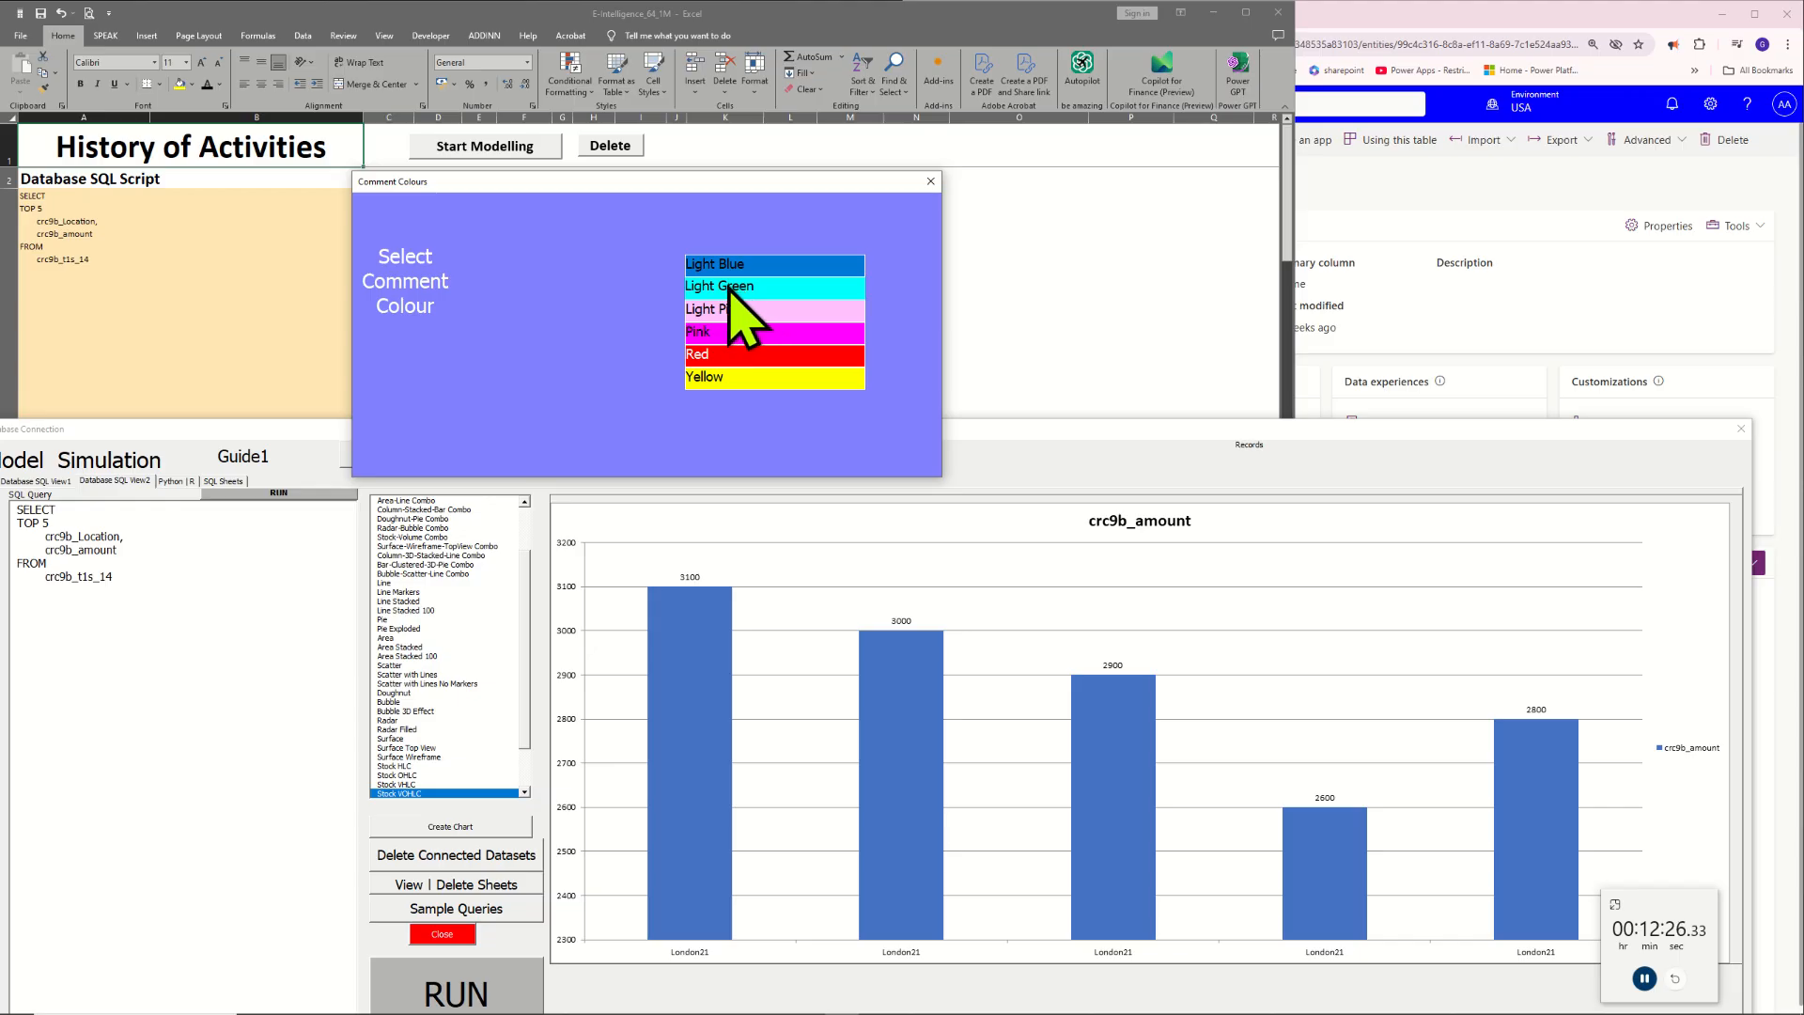
left_click(732, 287)
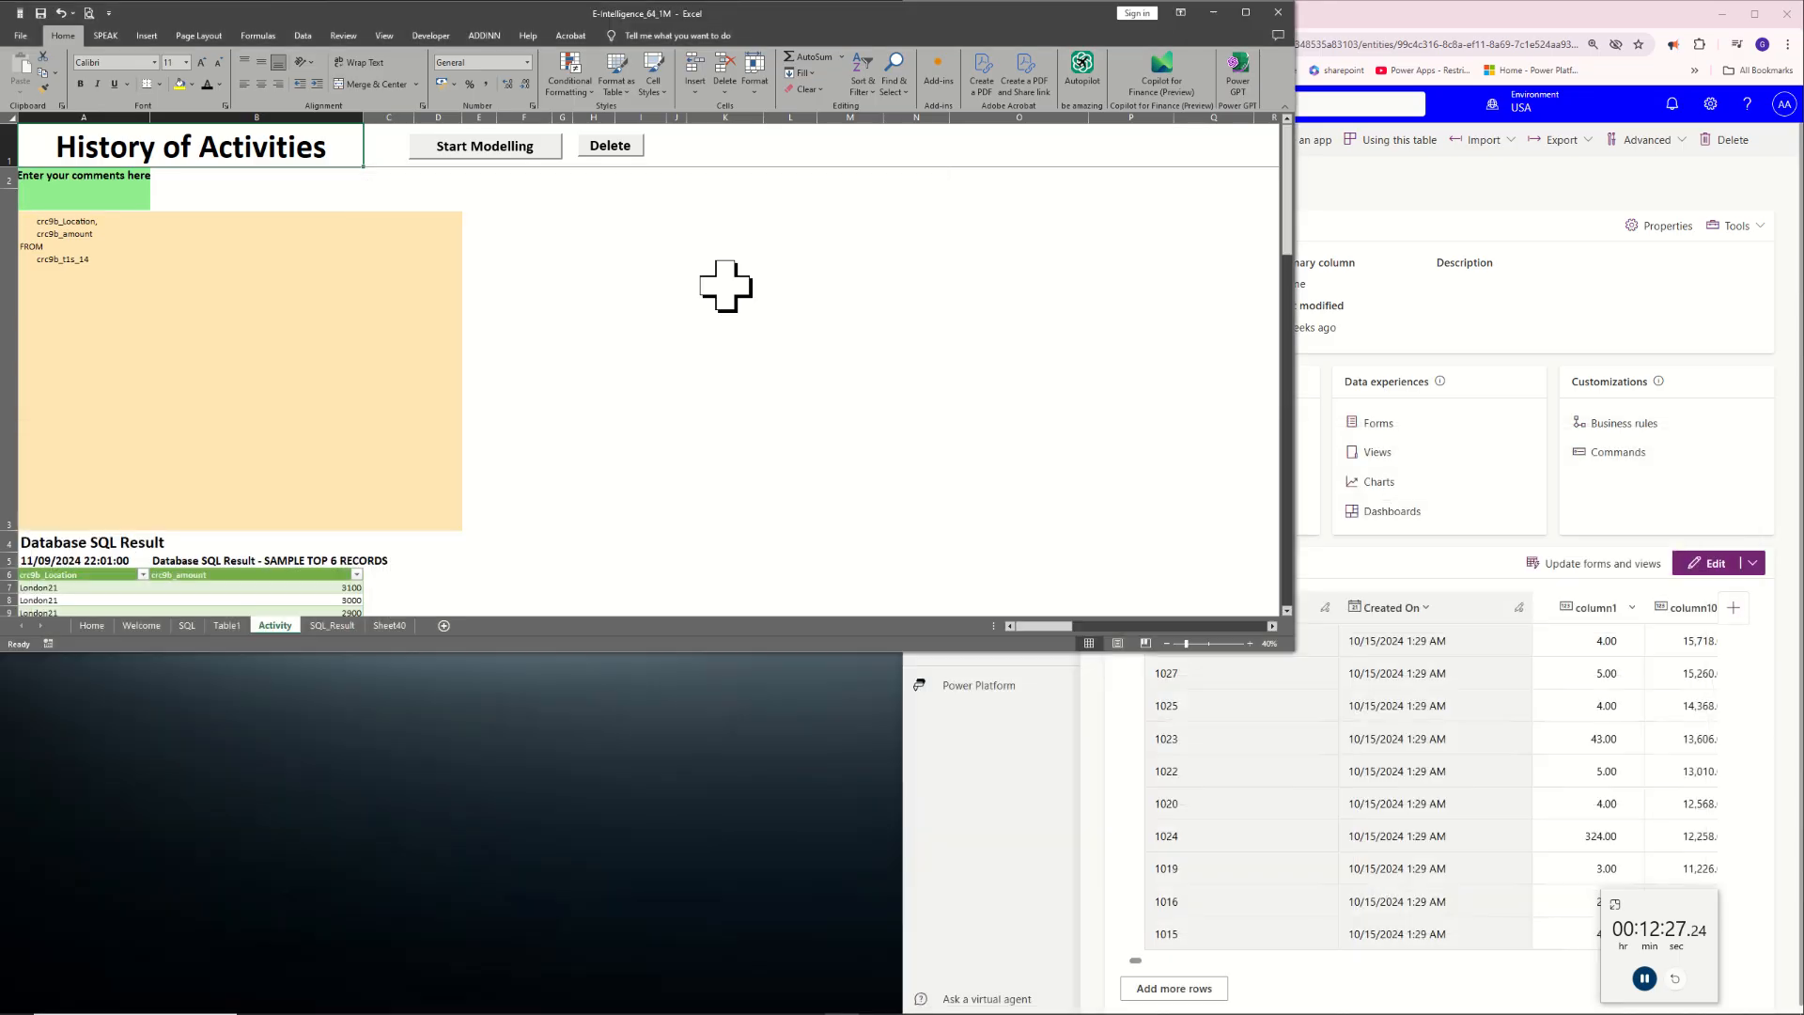
left_click(80, 185)
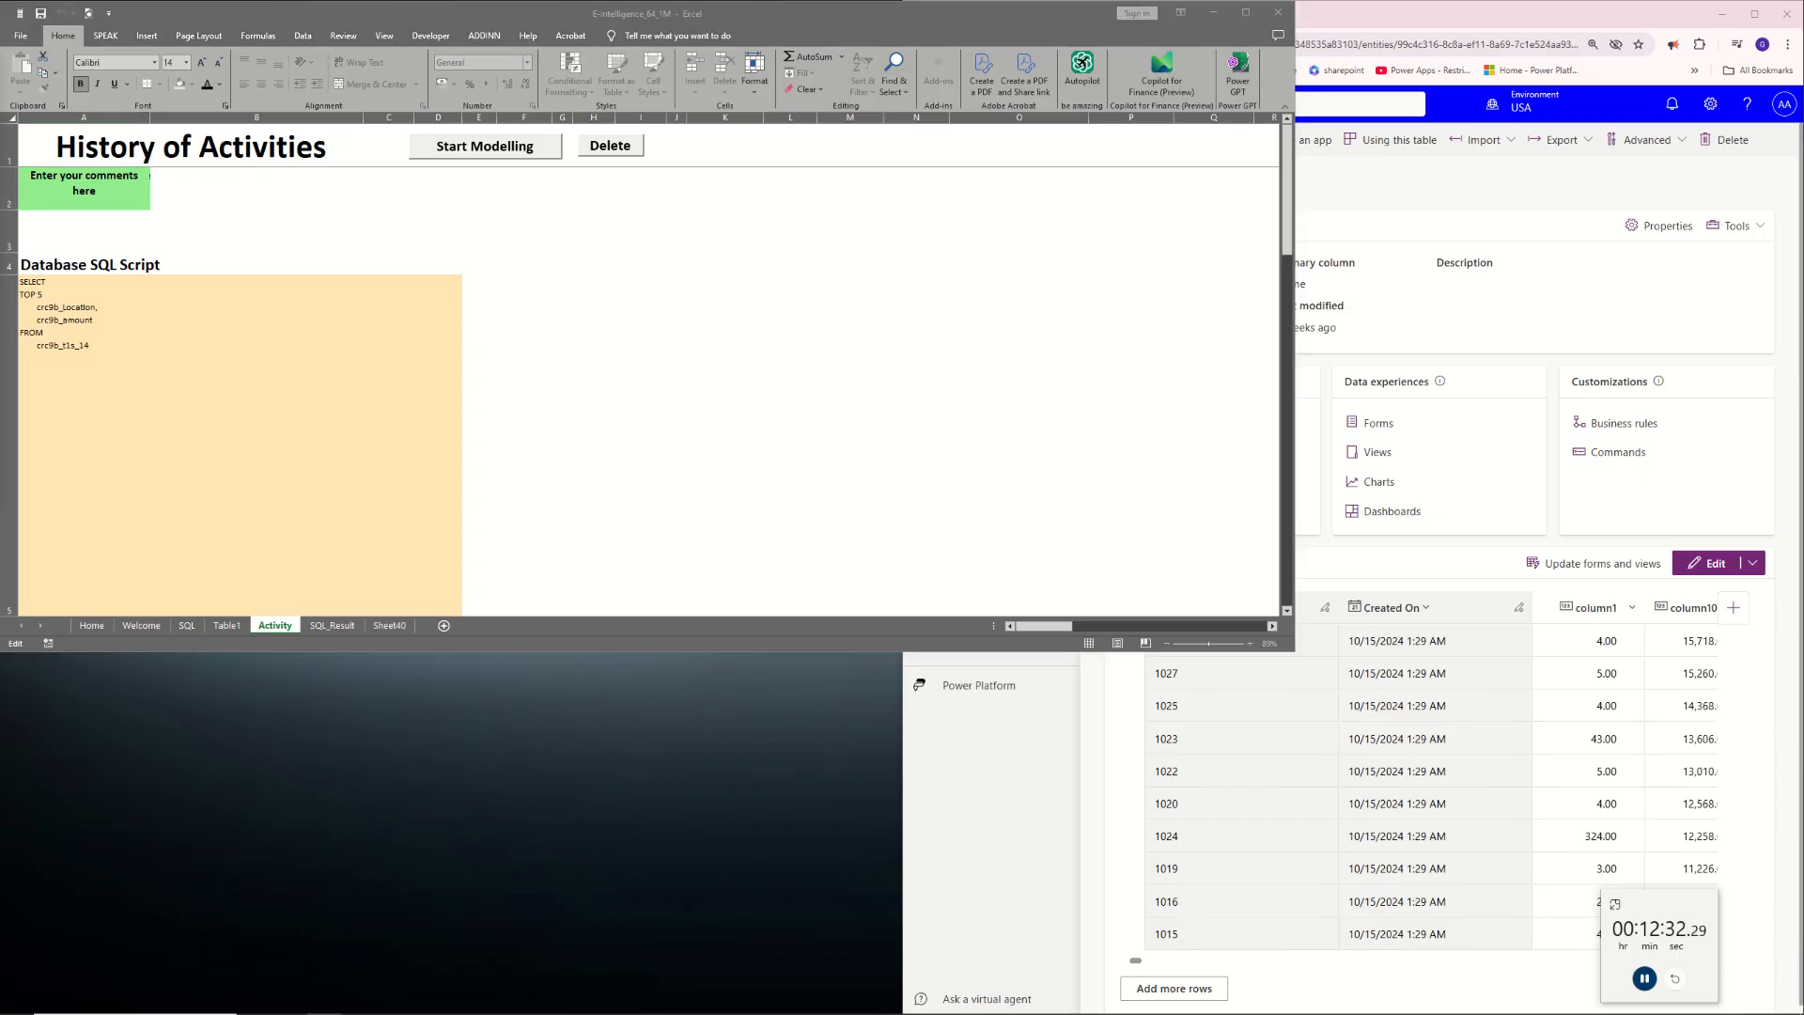
left_click(141, 201)
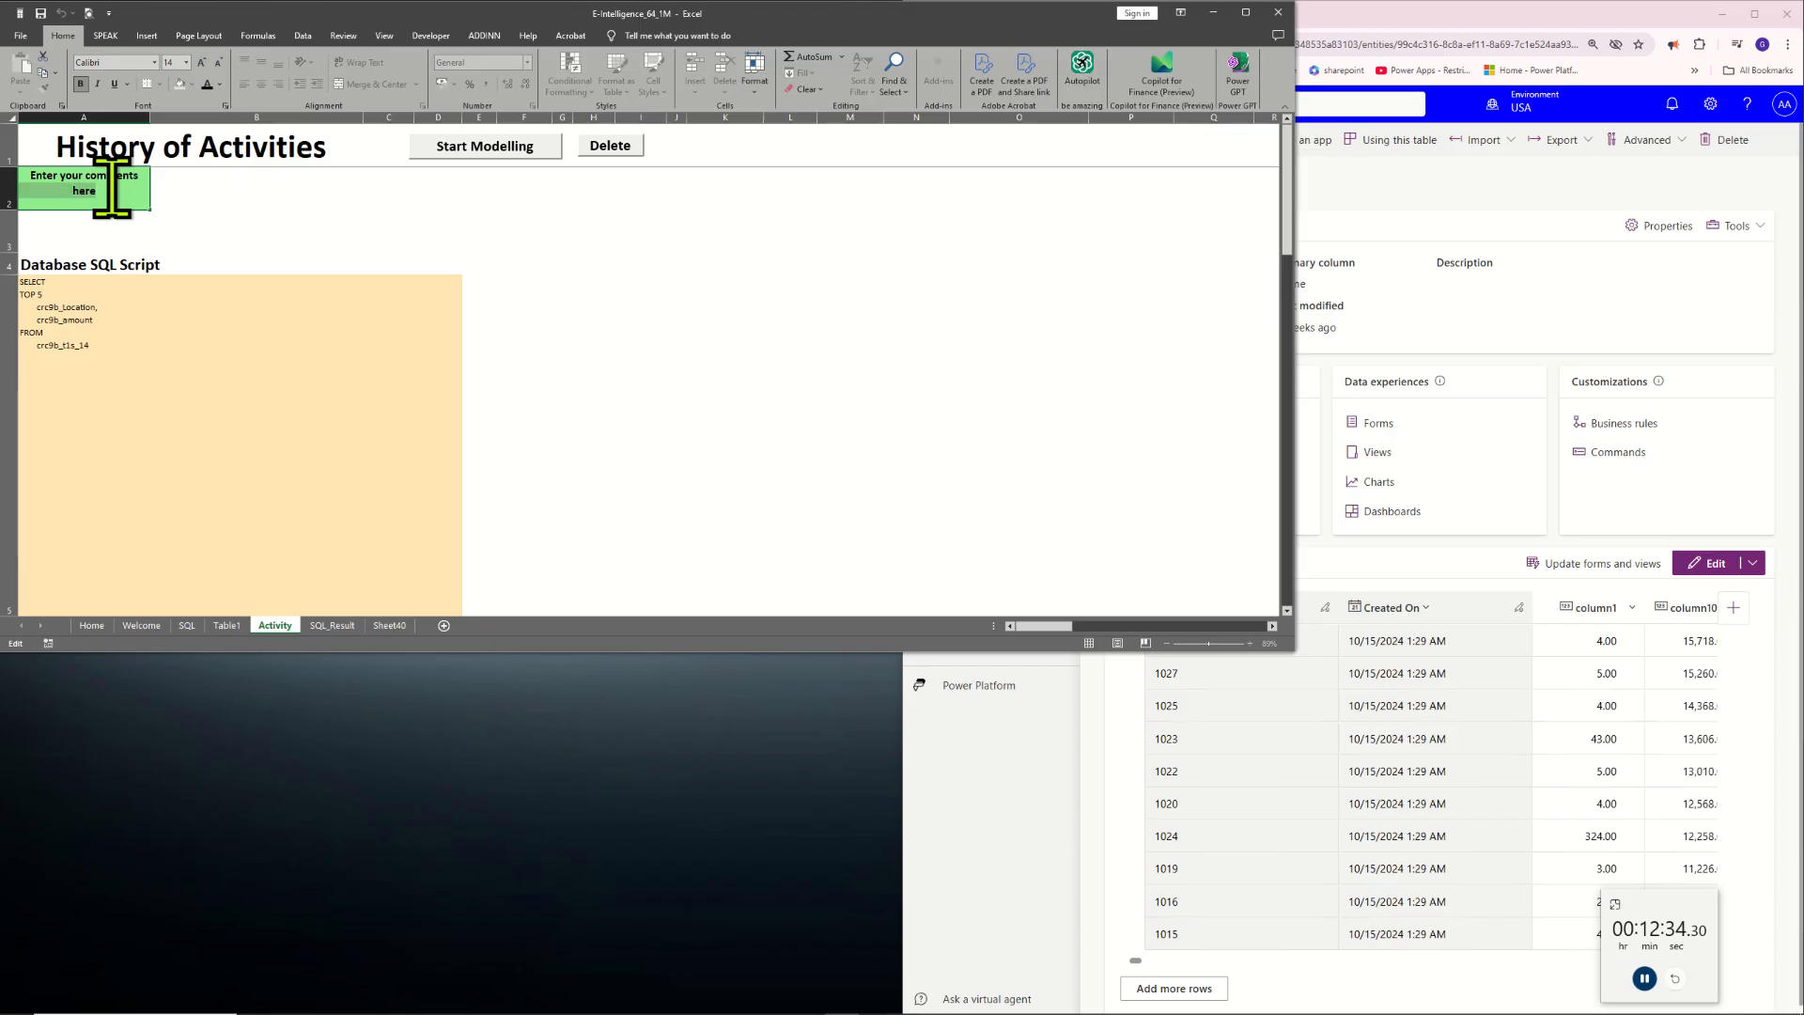
left_click_drag(116, 194, 13, 175)
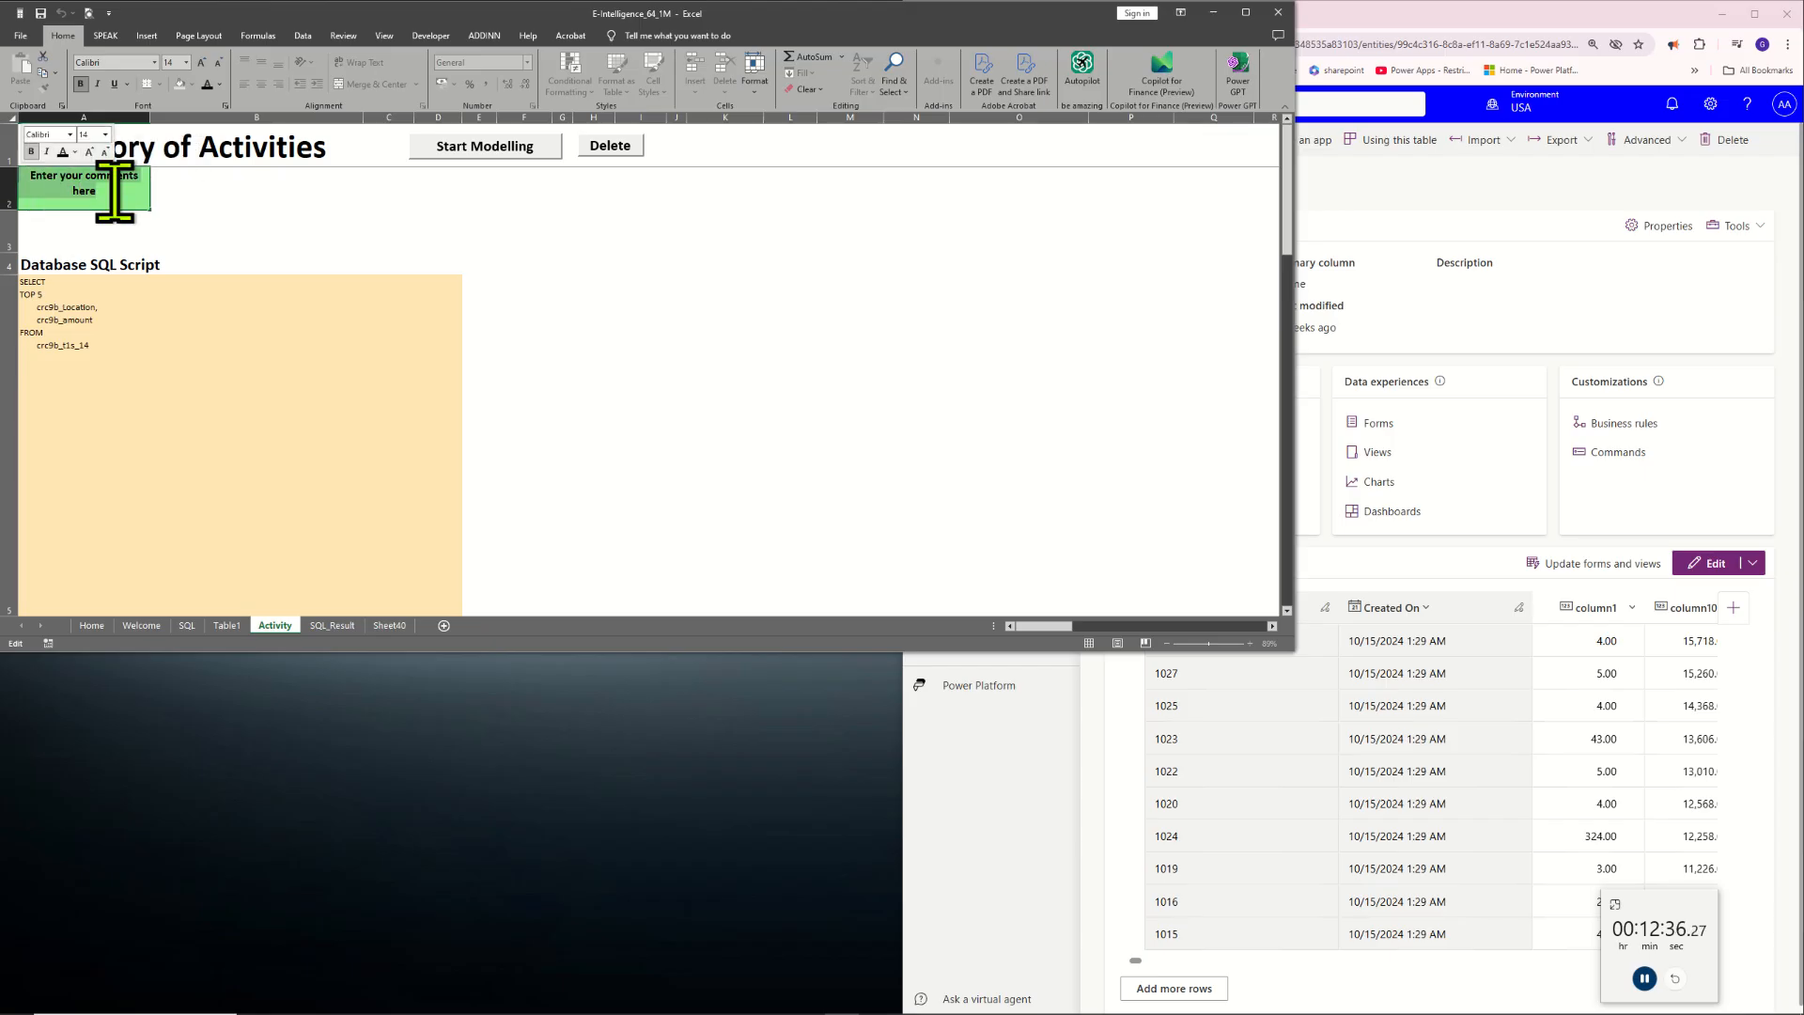
type("TOP 5")
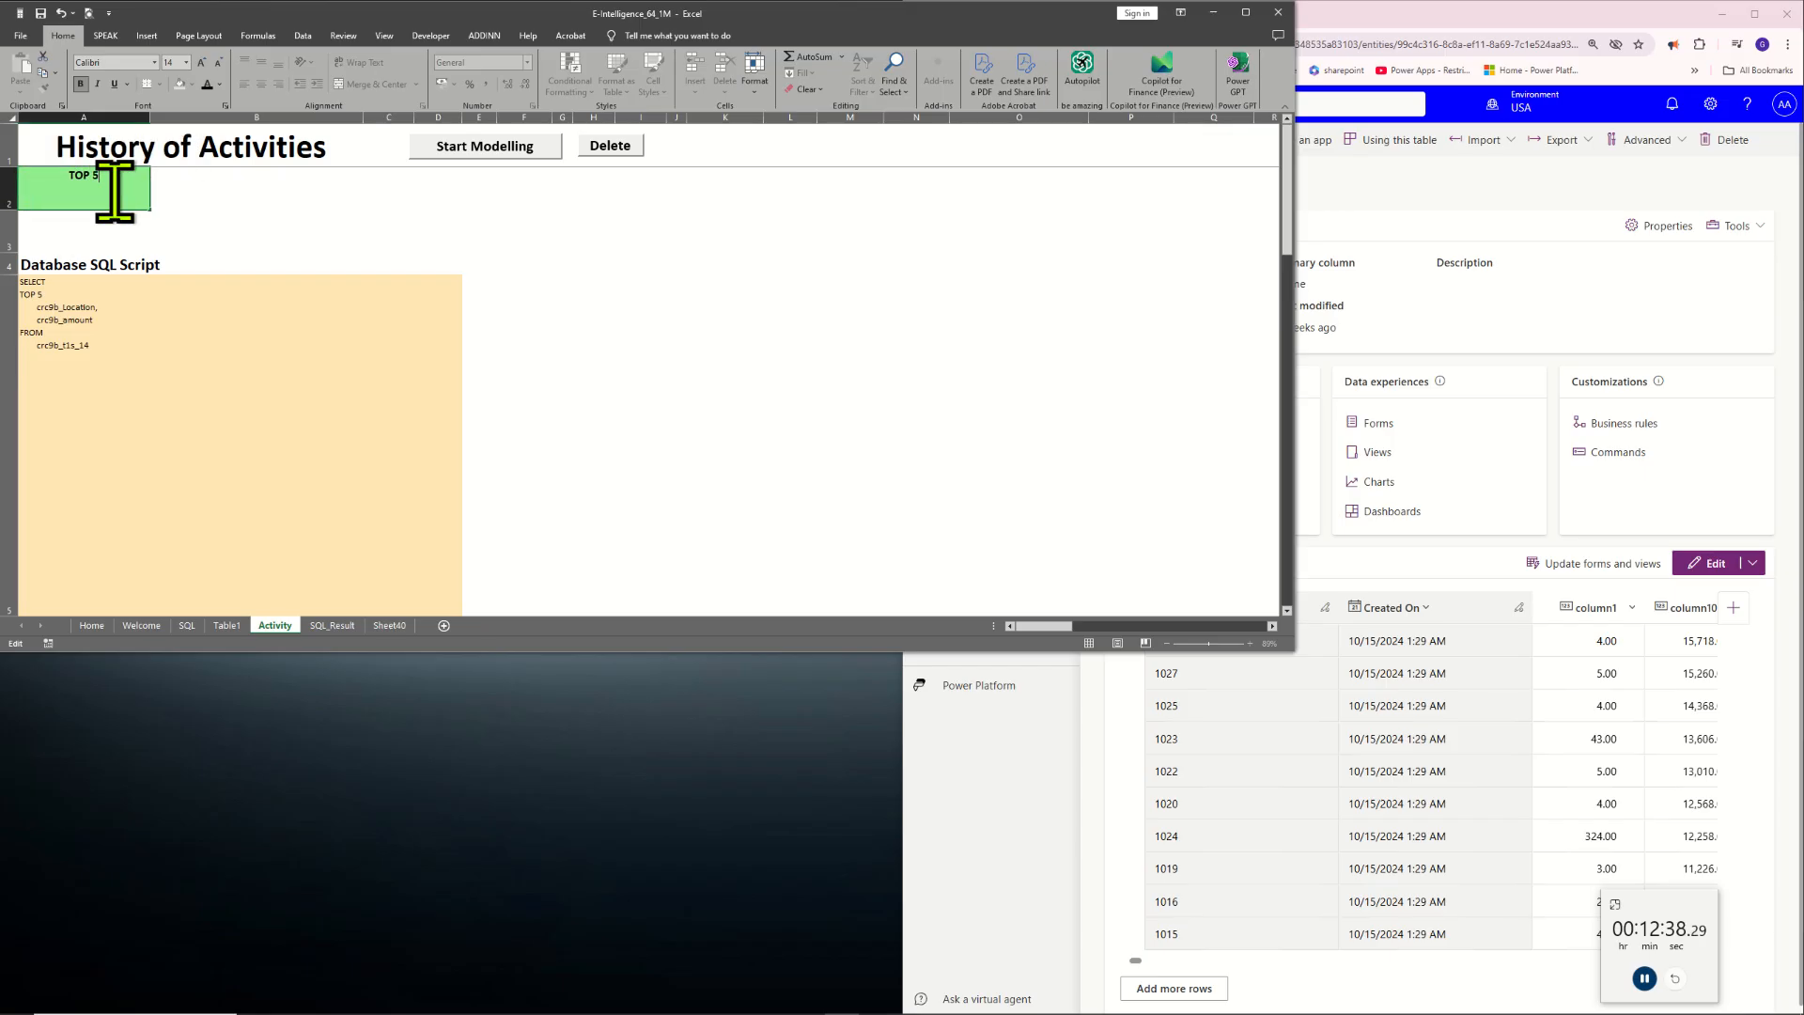
type(" RECORDS")
key("Return")
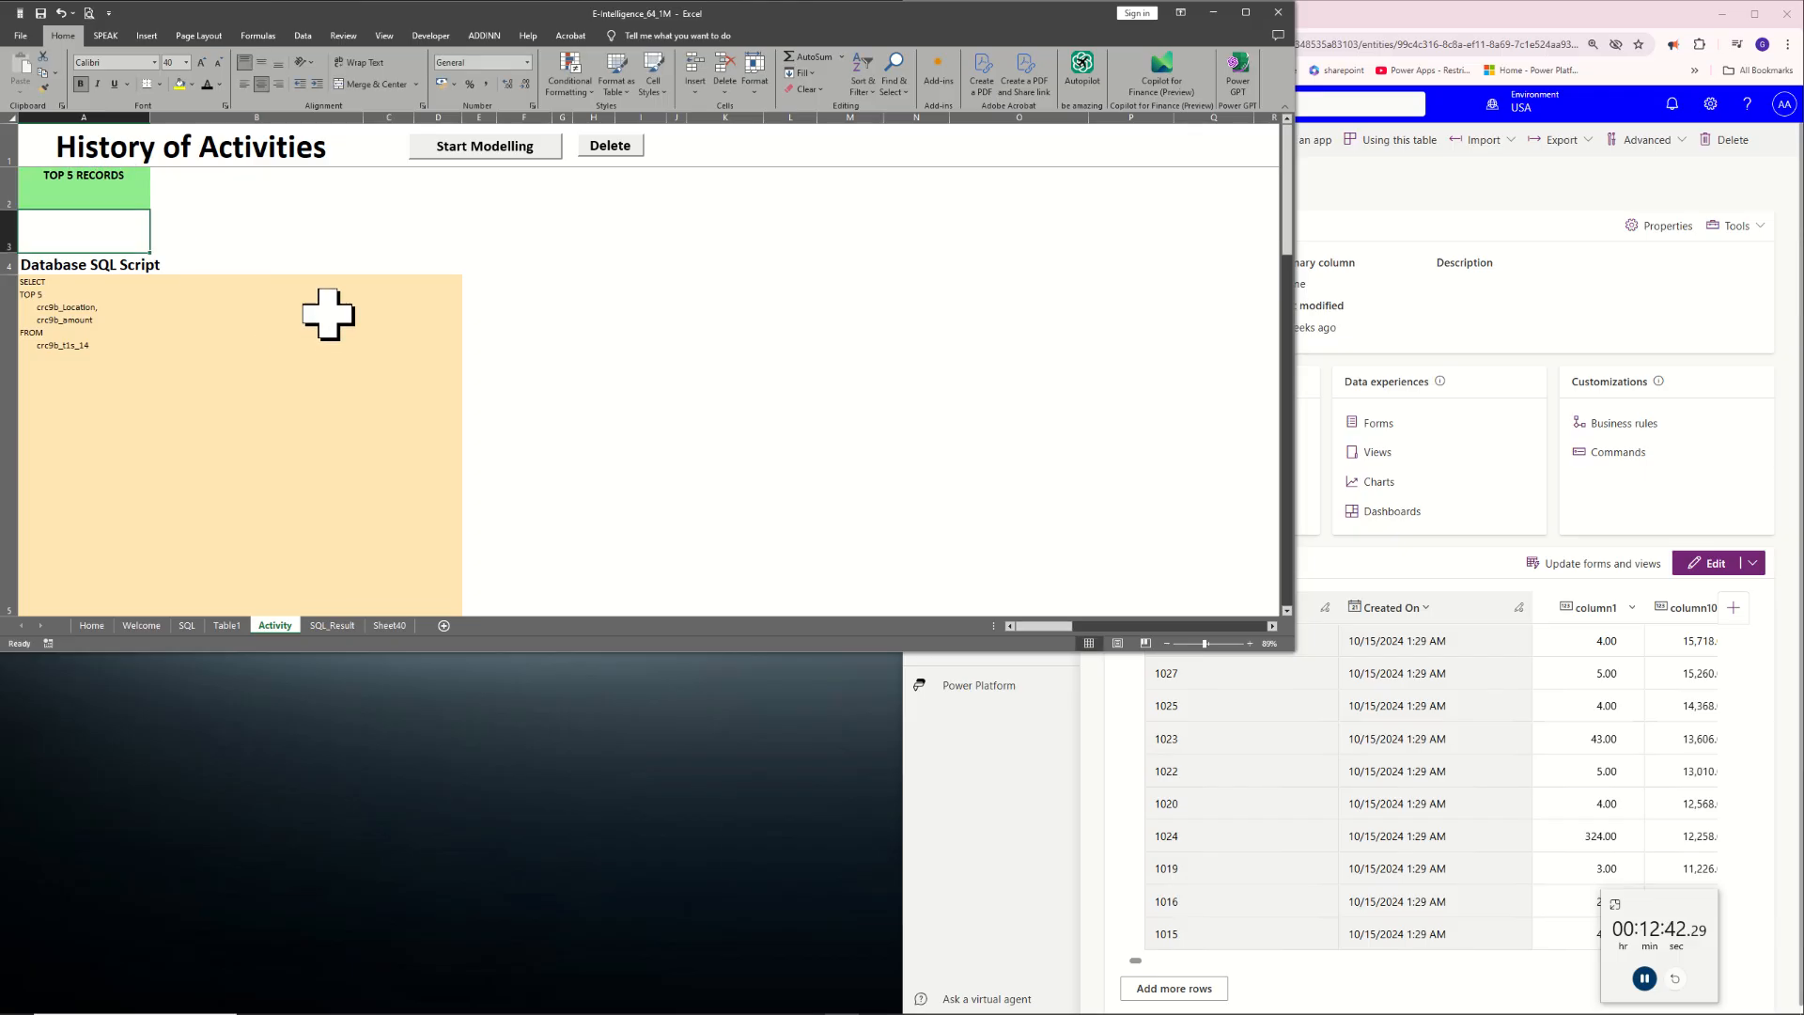
Extend the workbook window downward and review the logged comment, SQL script and result table in the activity history
left_click(435, 301)
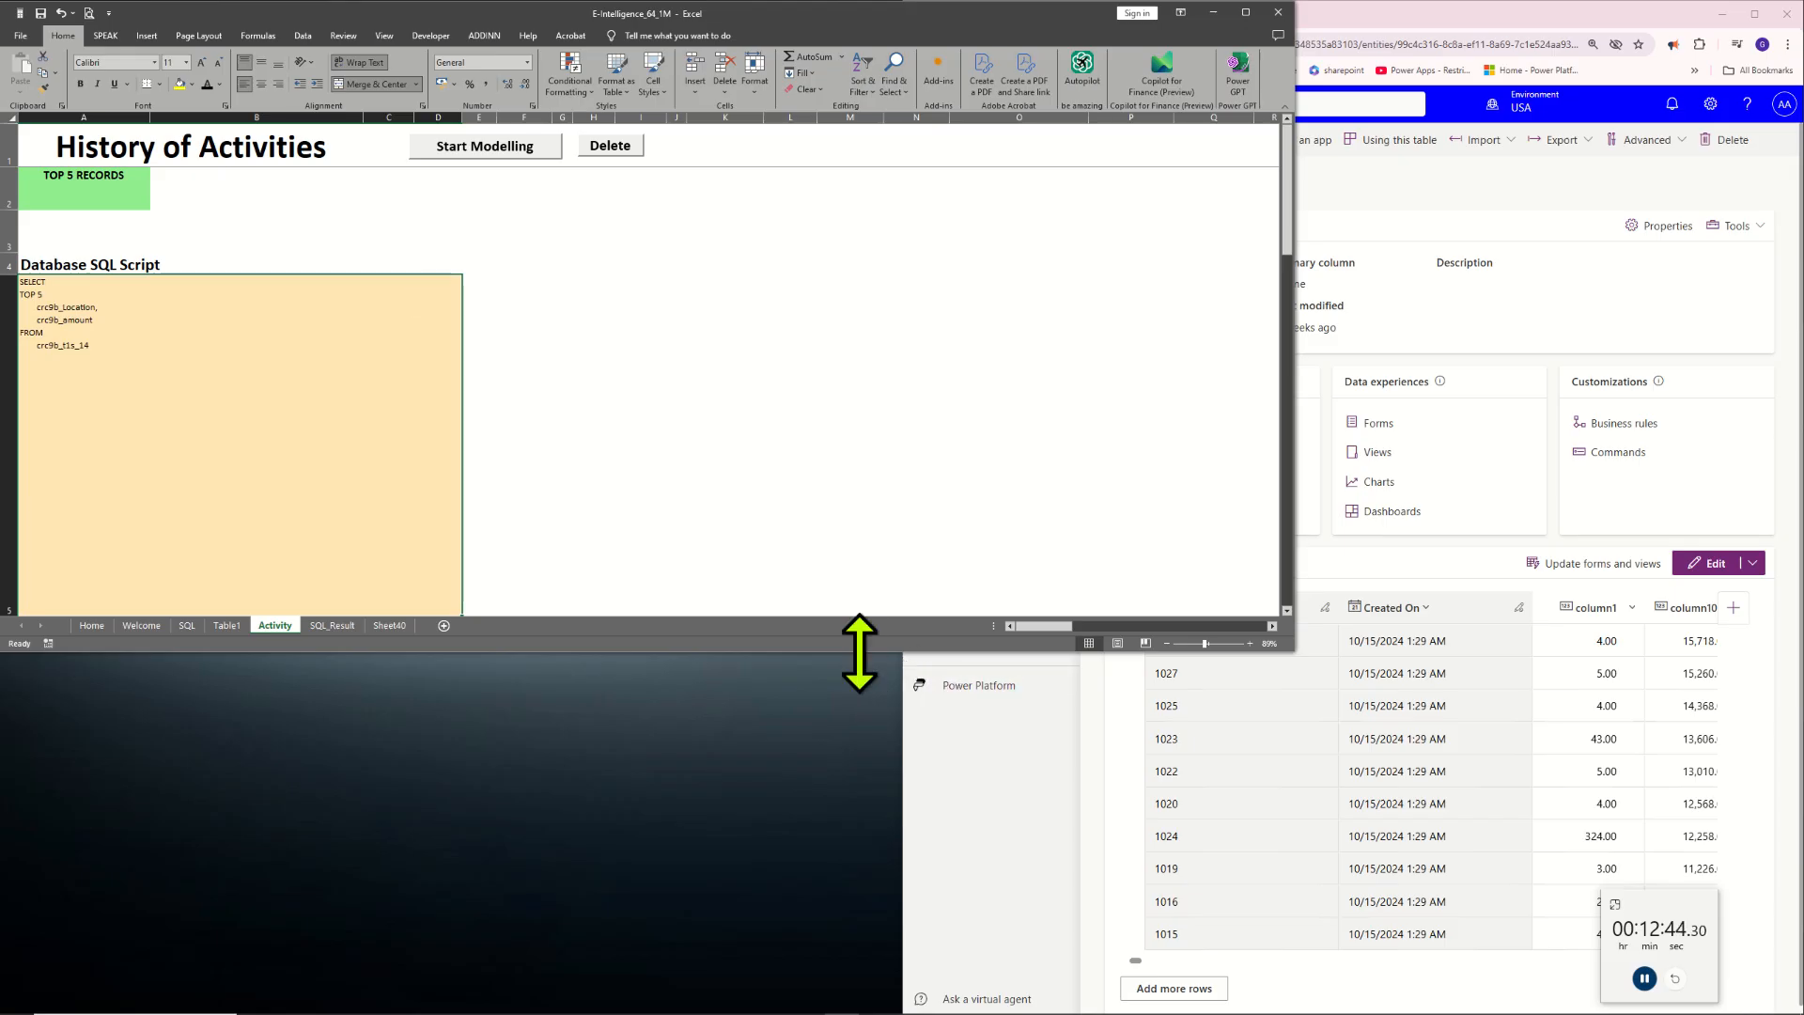
left_click_drag(858, 654, 877, 891)
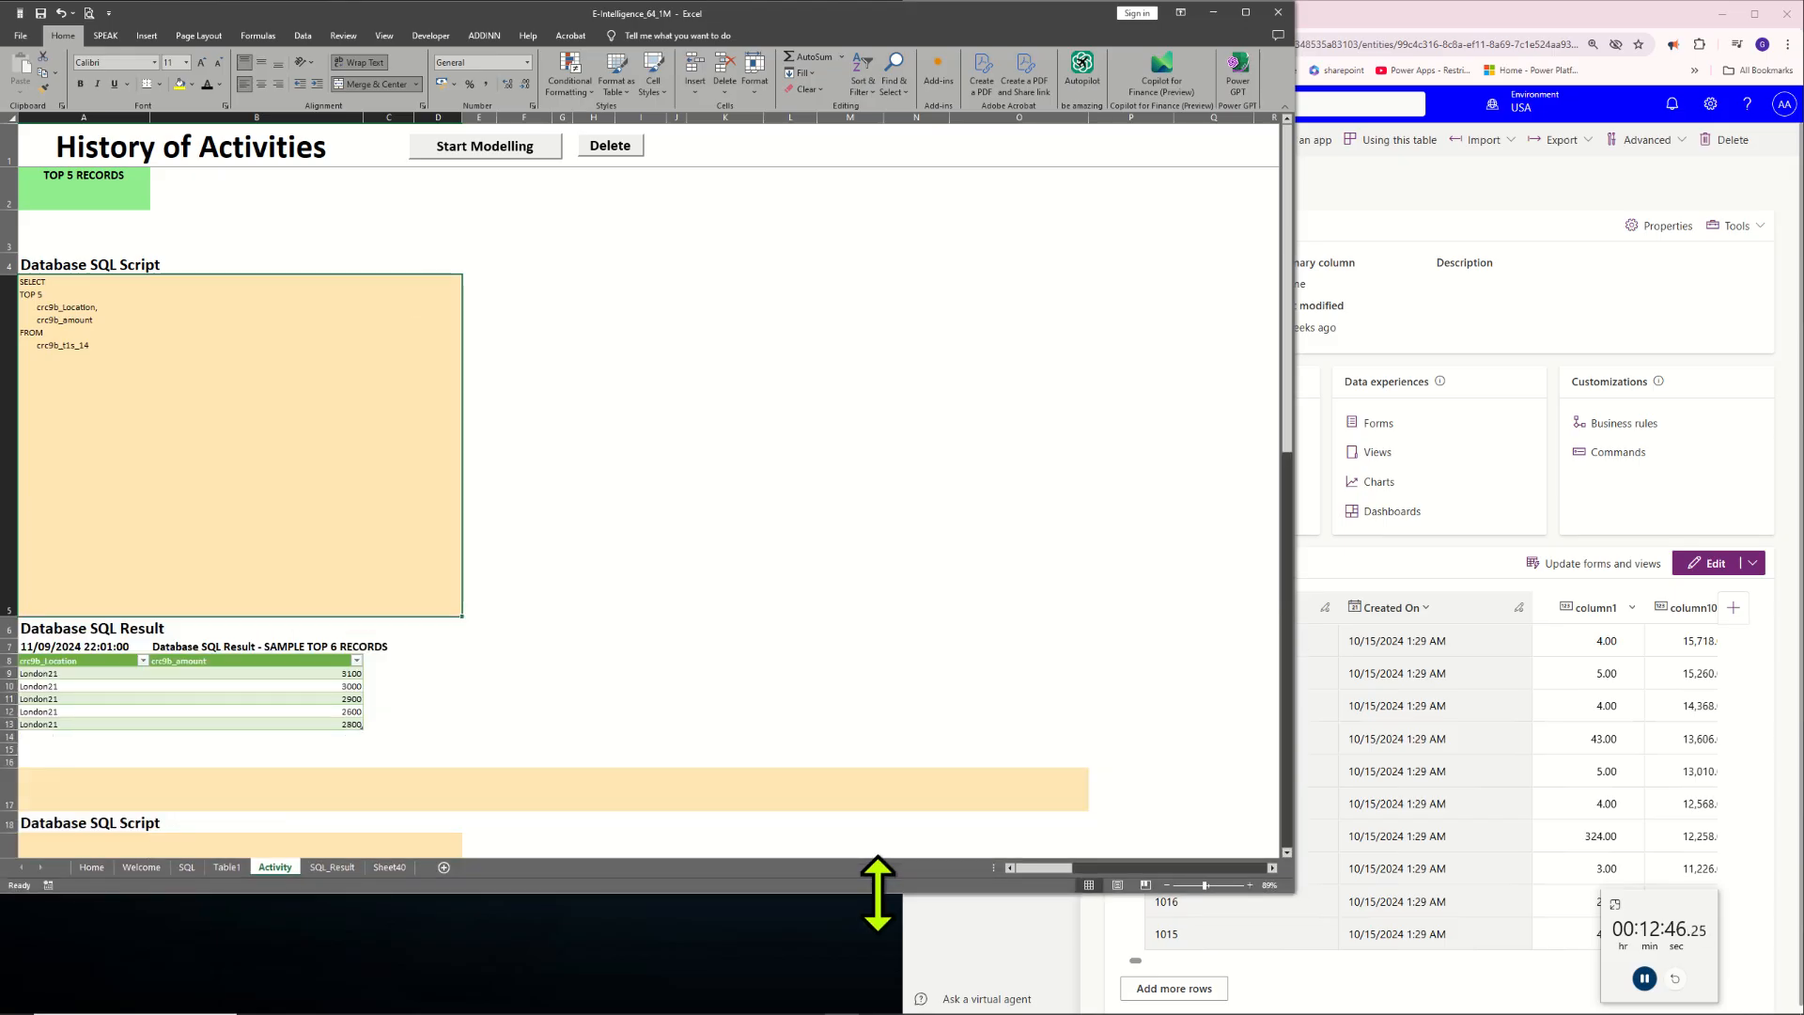
left_click(642, 626)
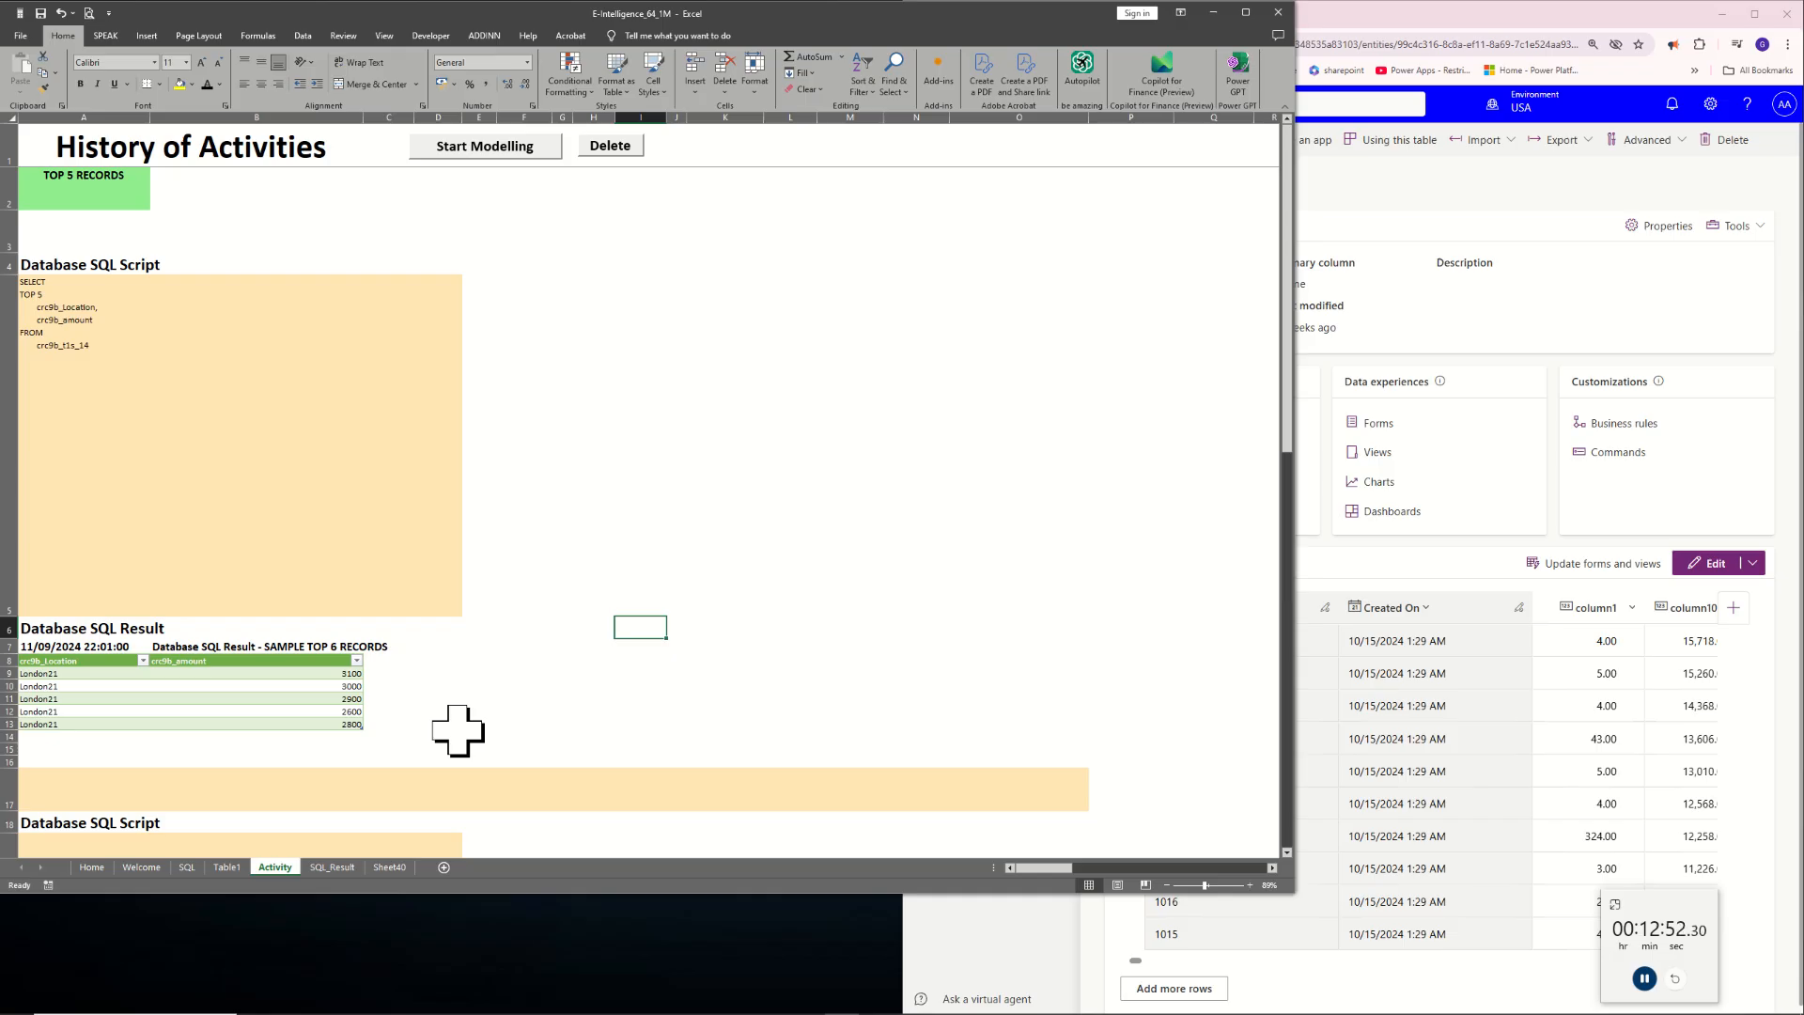
left_click_drag(451, 728, 32, 186)
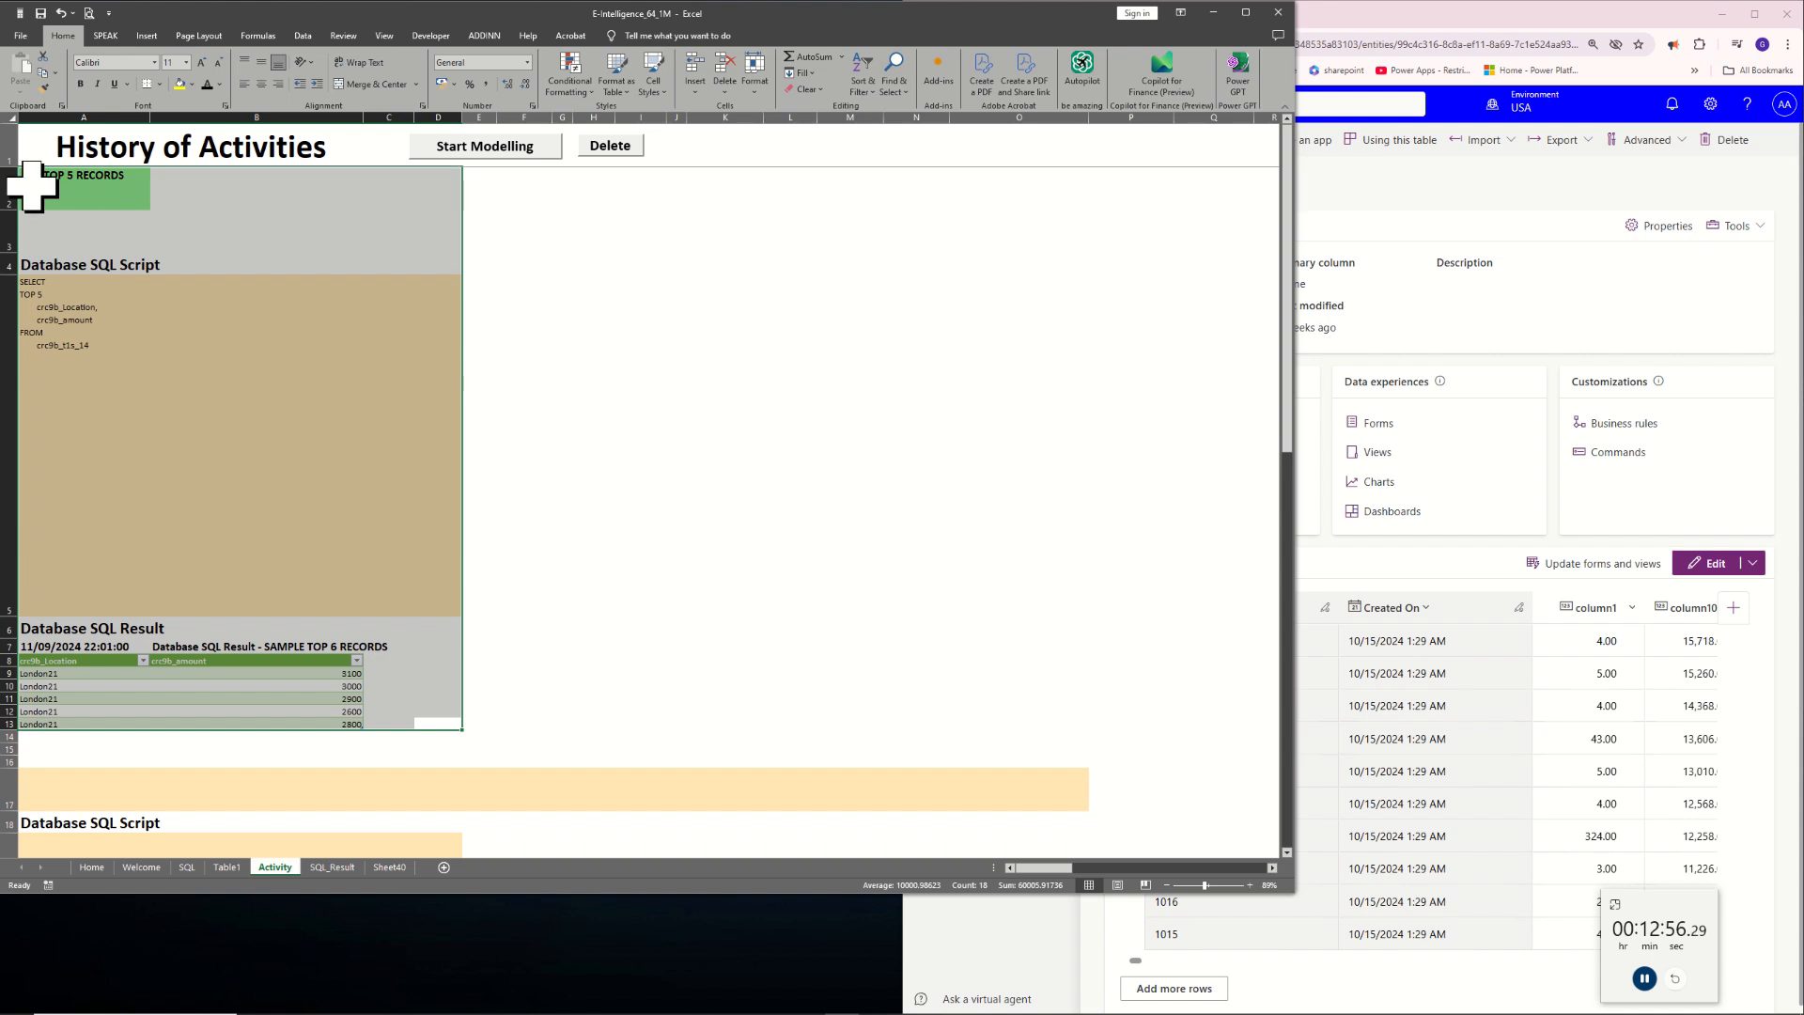
left_click(680, 568)
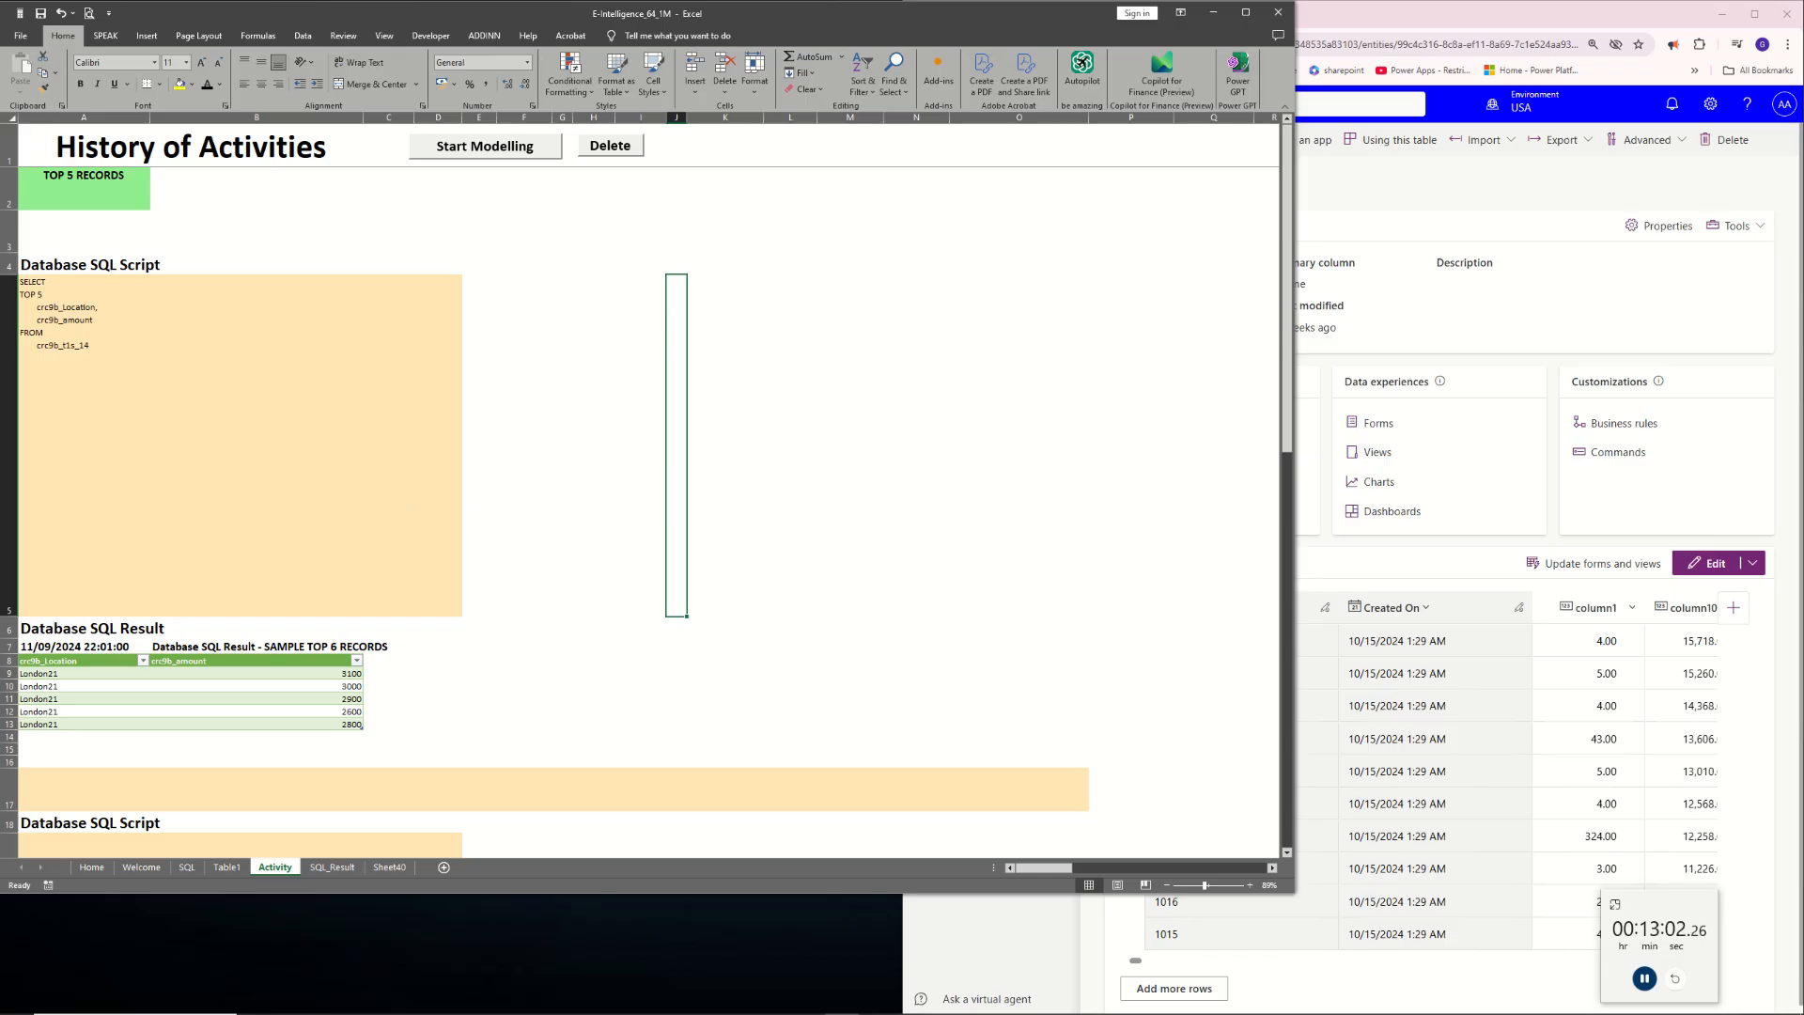
left_click(739, 1013)
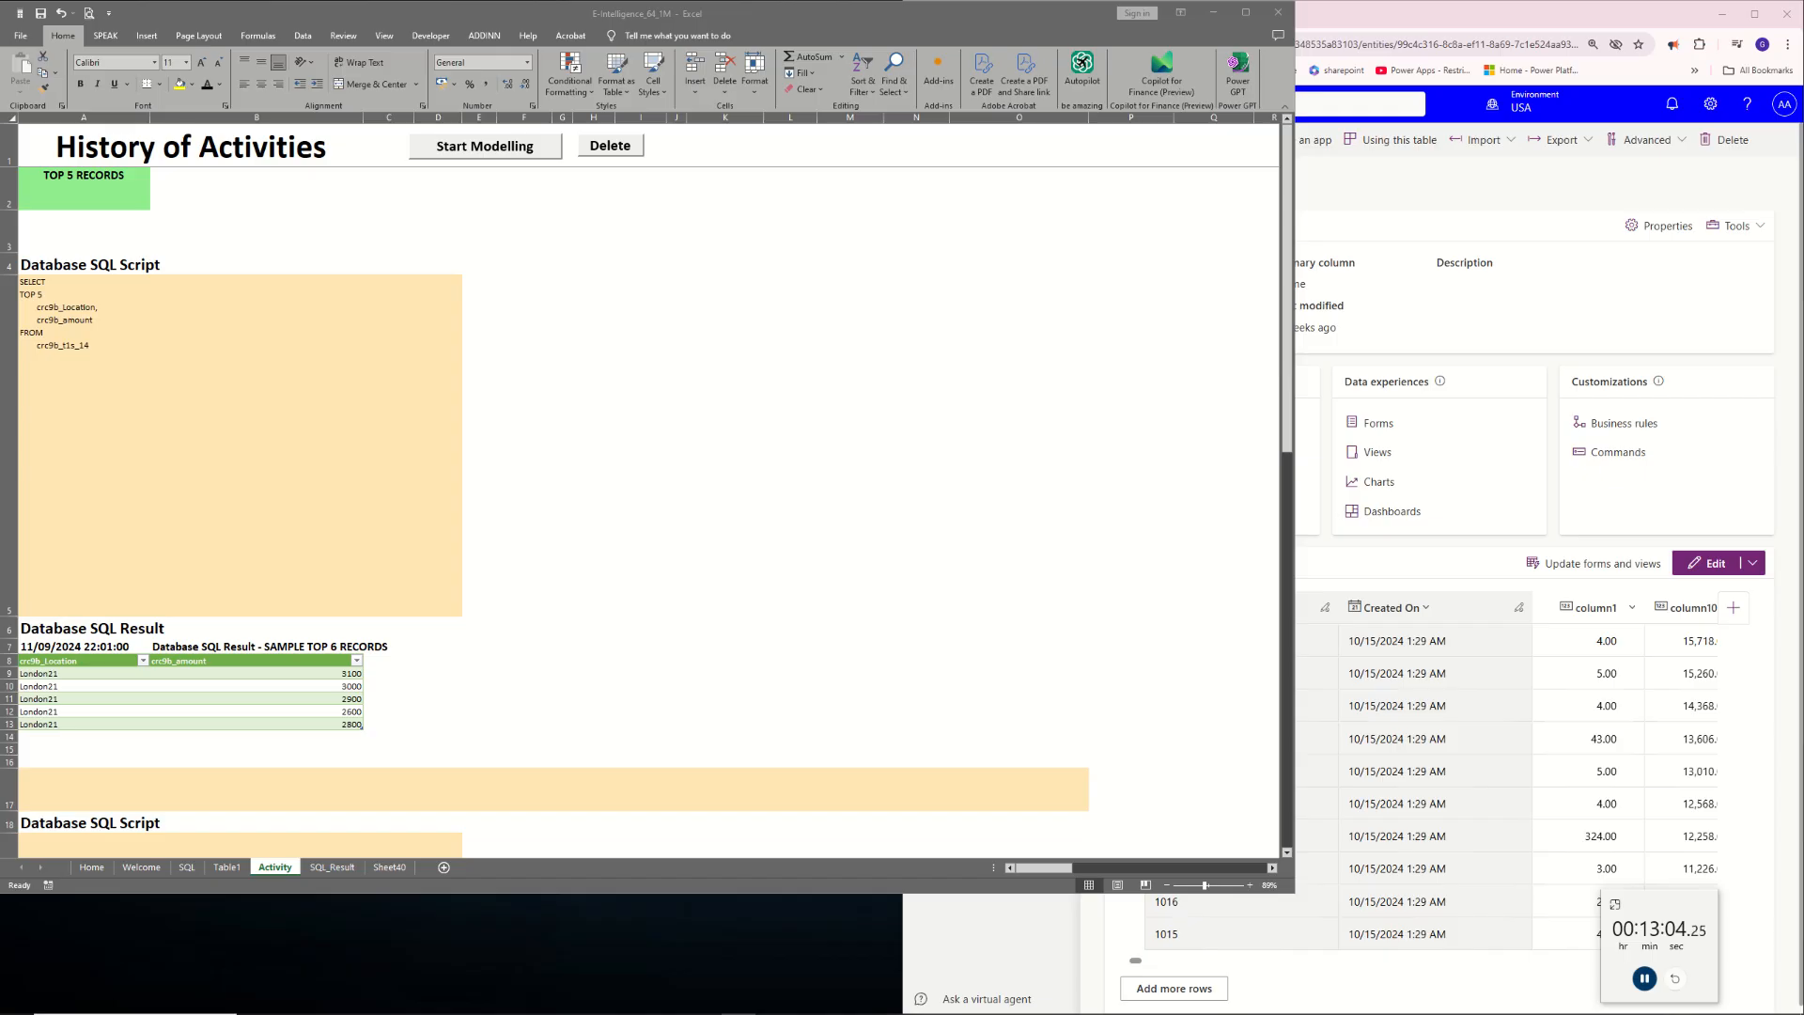